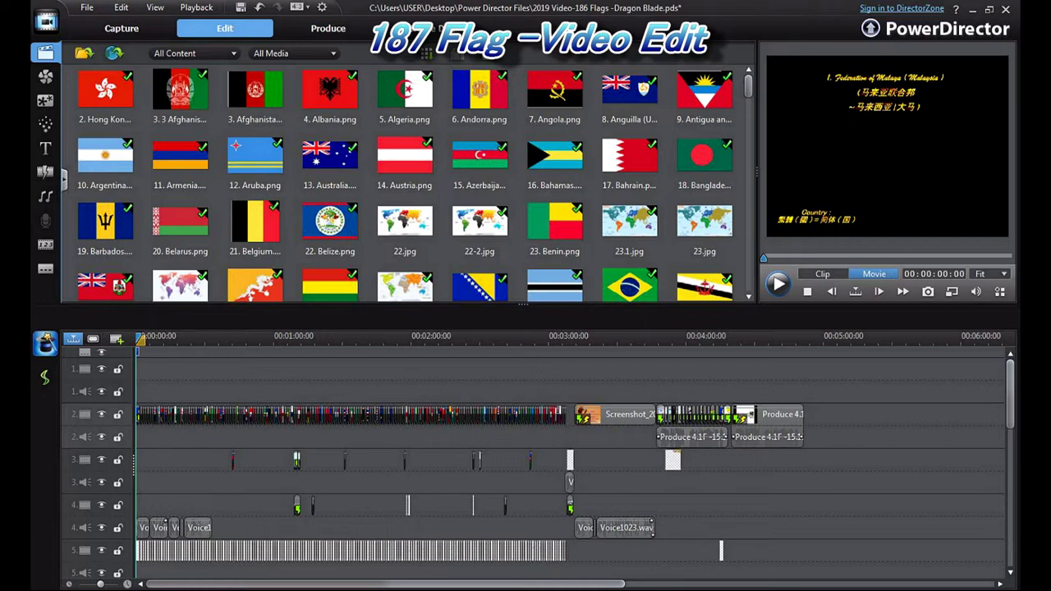
Preview flag clips along video track 2, from the Malaysia flag at the start to the Peru flag near 00:03:02:00.
{"action": "left_click", "coordinate": [138, 415]}
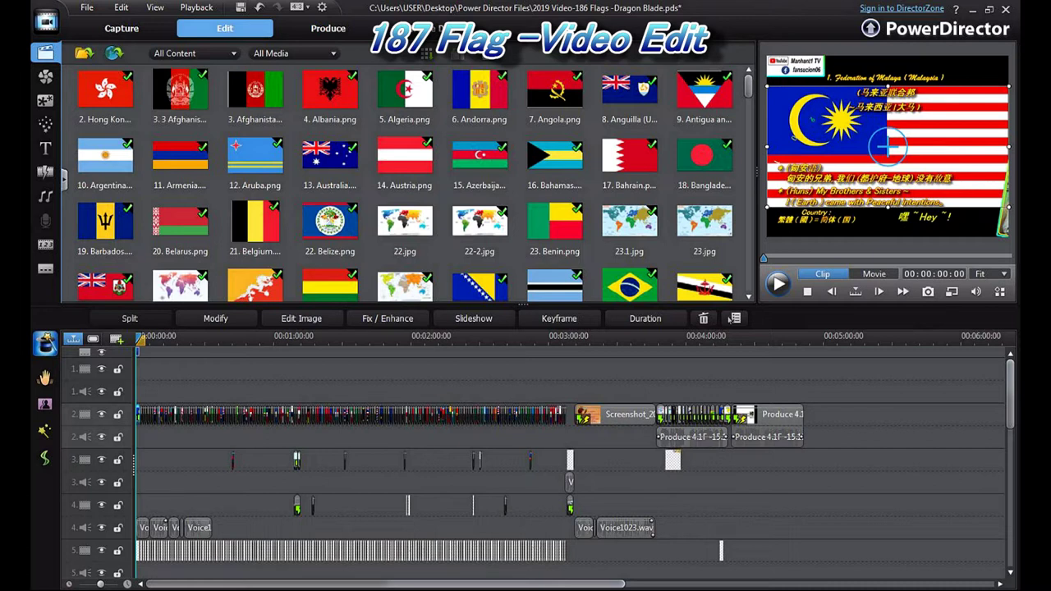
{"action": "key", "text": "Escape"}
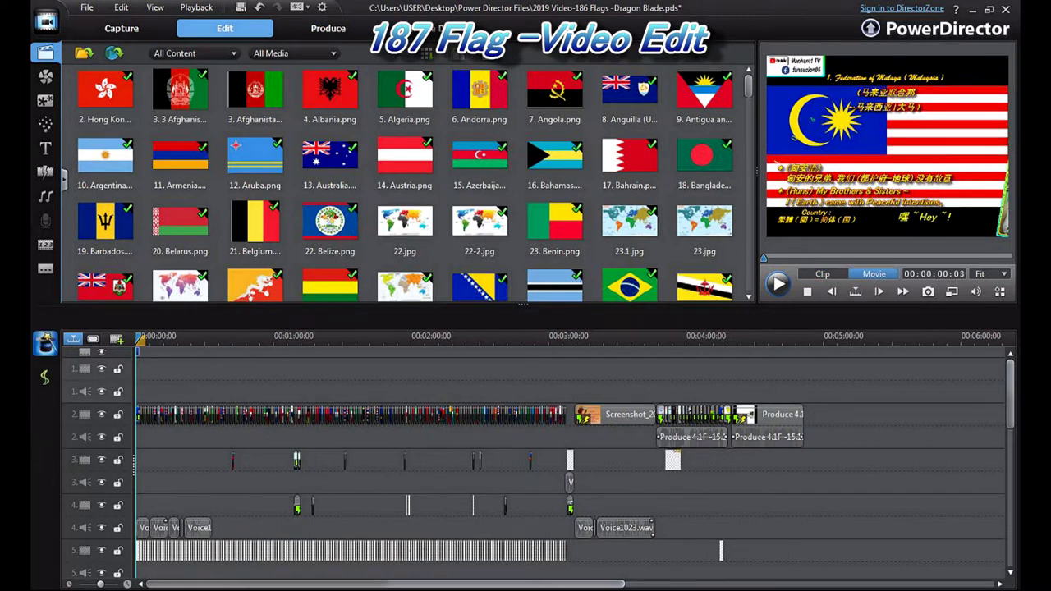
{"action": "left_click", "coordinate": [143, 413]}
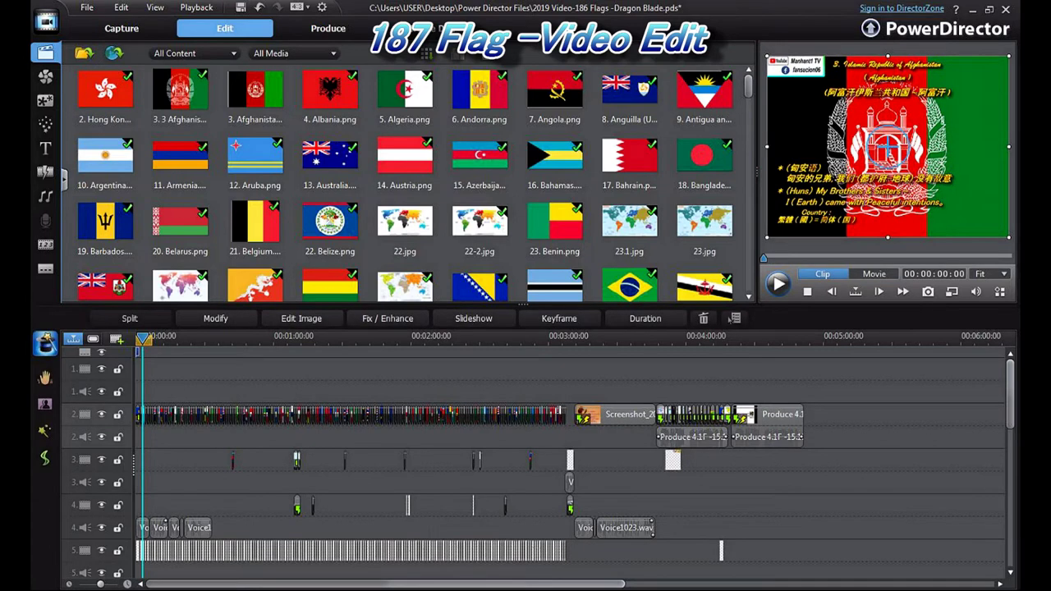
{"action": "left_click", "coordinate": [186, 413]}
{"action": "left_click", "coordinate": [231, 413]}
{"action": "left_click", "coordinate": [282, 414]}
{"action": "left_click", "coordinate": [397, 414]}
{"action": "left_click", "coordinate": [449, 413]}
{"action": "left_click", "coordinate": [495, 414]}
{"action": "left_click", "coordinate": [539, 414]}
{"action": "left_click", "coordinate": [551, 414]}
{"action": "key", "text": "Escape"}
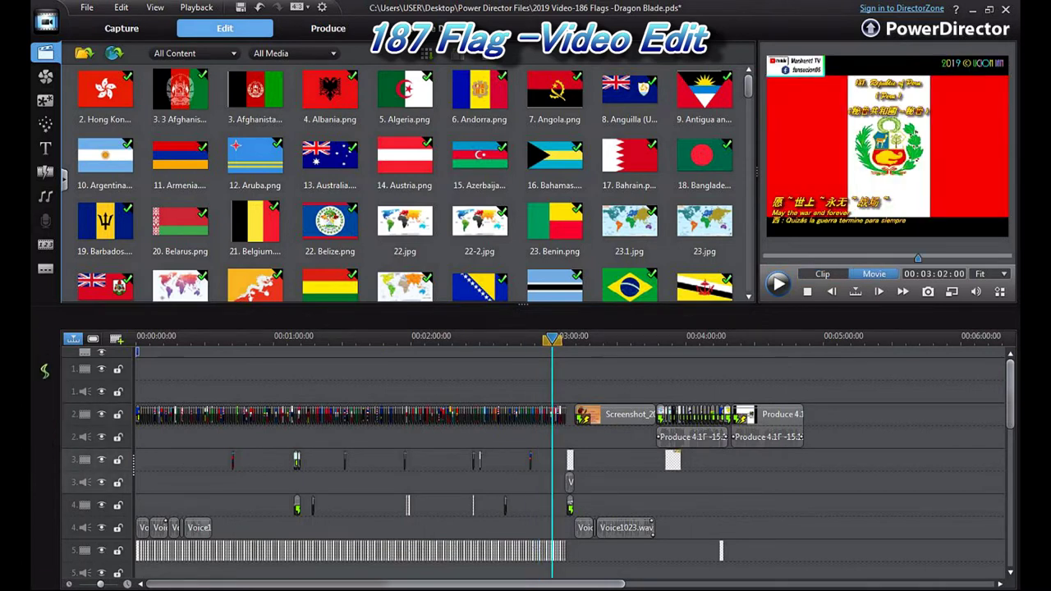
Preview the Angola, Andorra, Albania and Algeria flag clips near the start of video track 2, returning the playhead to the beginning.
{"action": "left_click", "coordinate": [151, 414]}
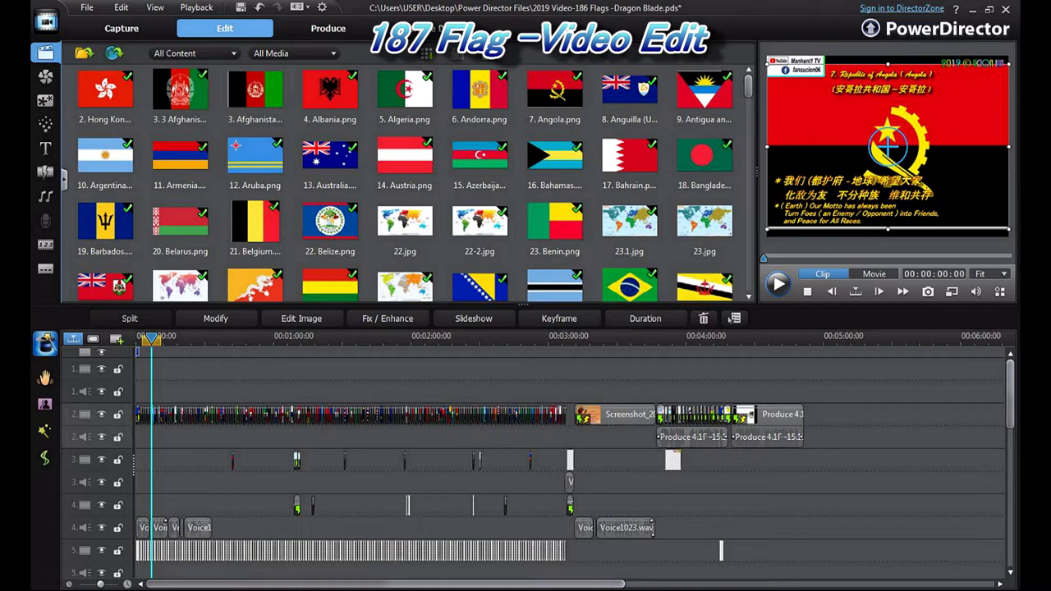
{"action": "left_click", "coordinate": [148, 414]}
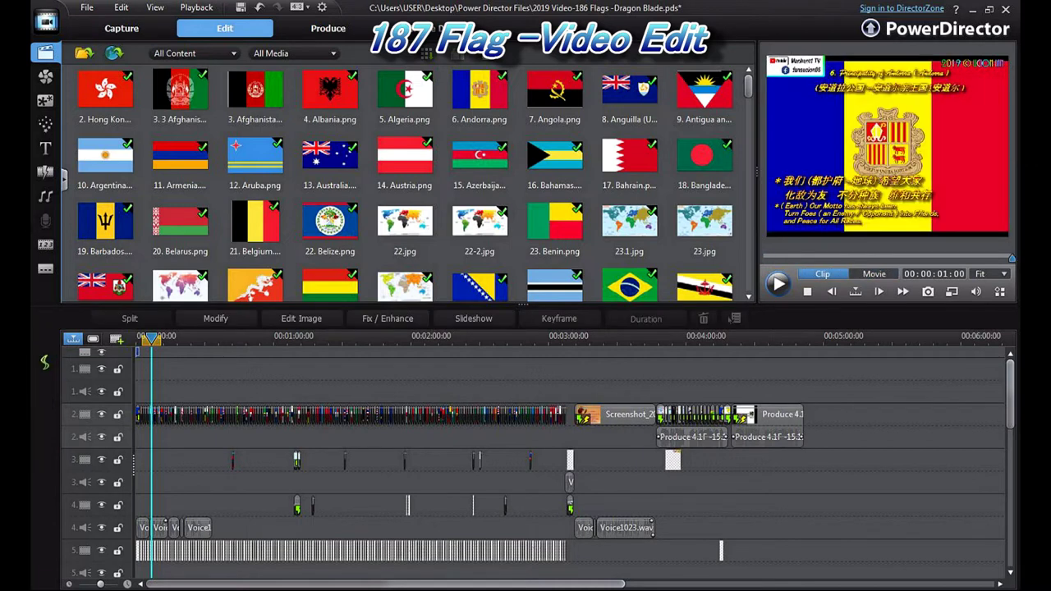
{"action": "key", "text": "Escape"}
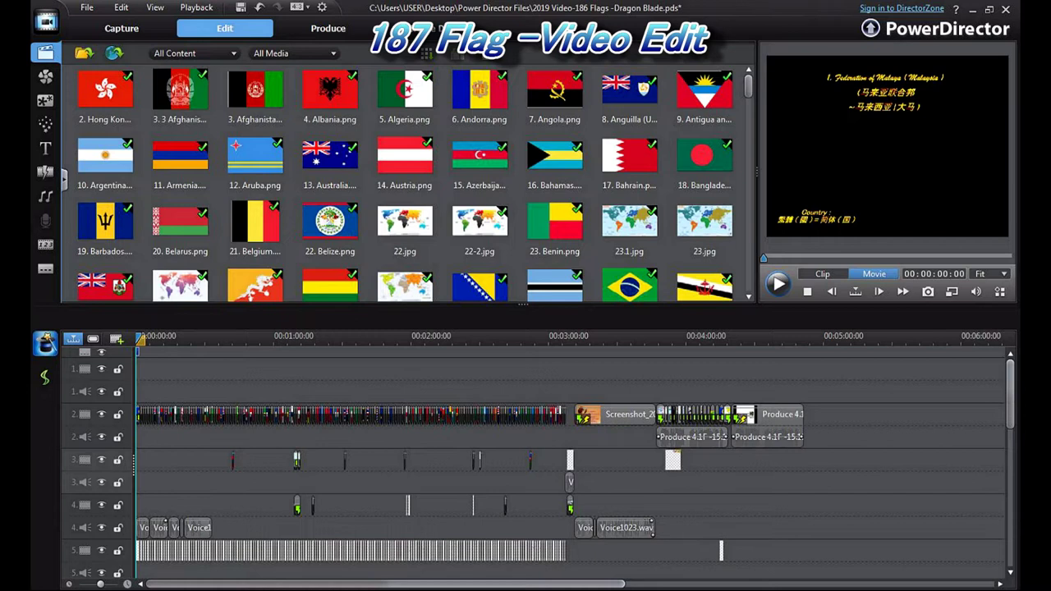
{"action": "left_click", "coordinate": [139, 414]}
{"action": "left_click", "coordinate": [145, 414]}
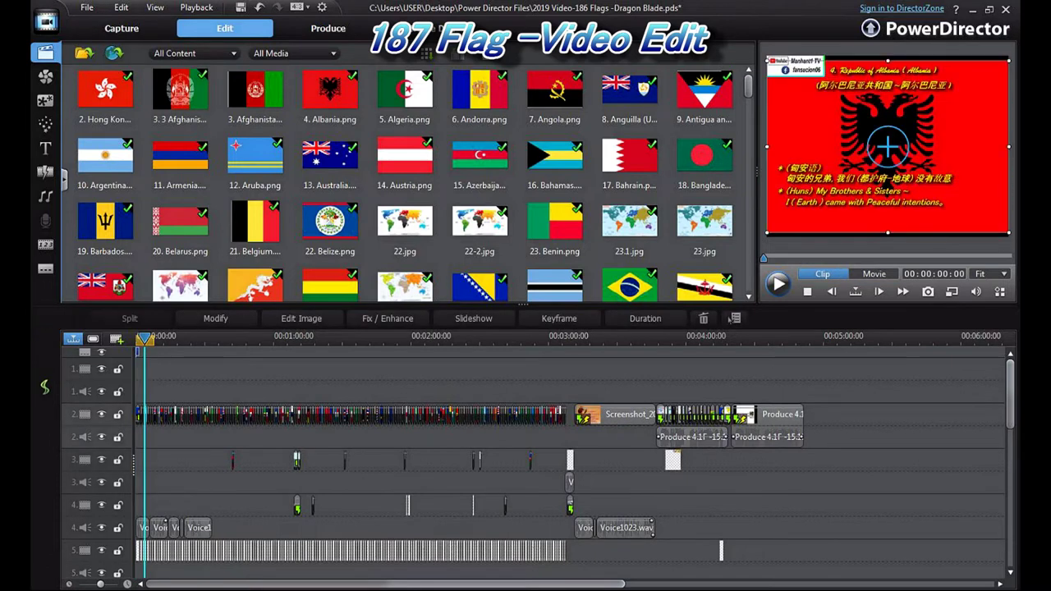
{"action": "left_click", "coordinate": [144, 460]}
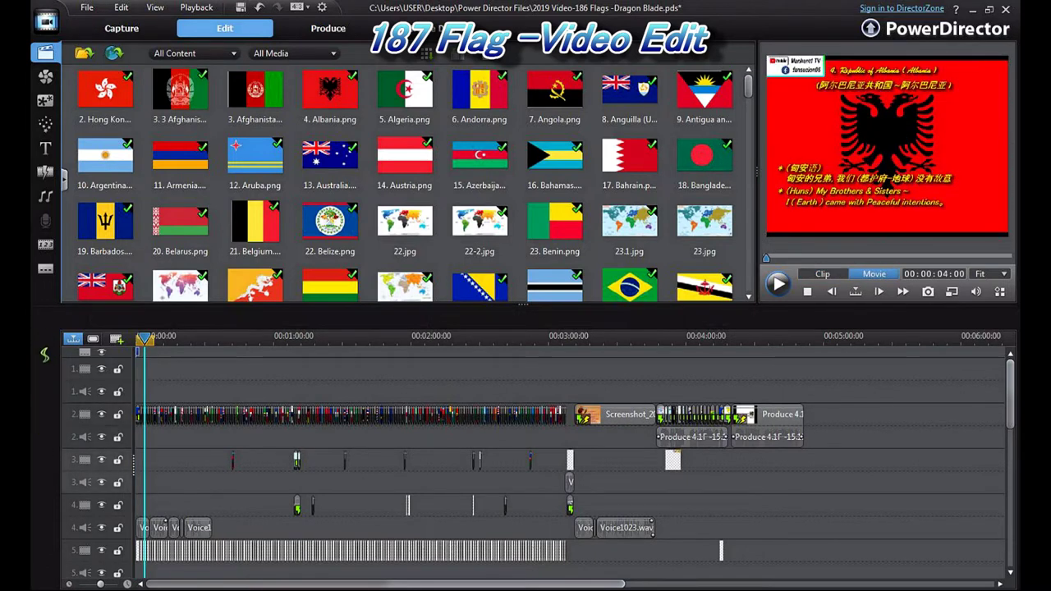
{"action": "left_click_drag", "start_coordinate": [766, 258], "coordinate": [762, 258]}
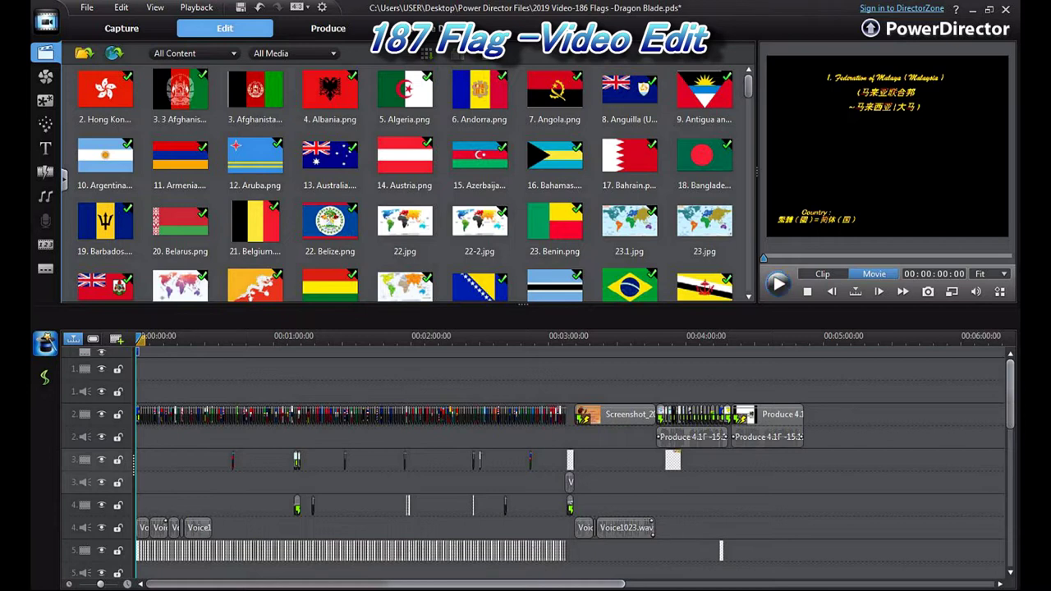
{"action": "left_click", "coordinate": [147, 415]}
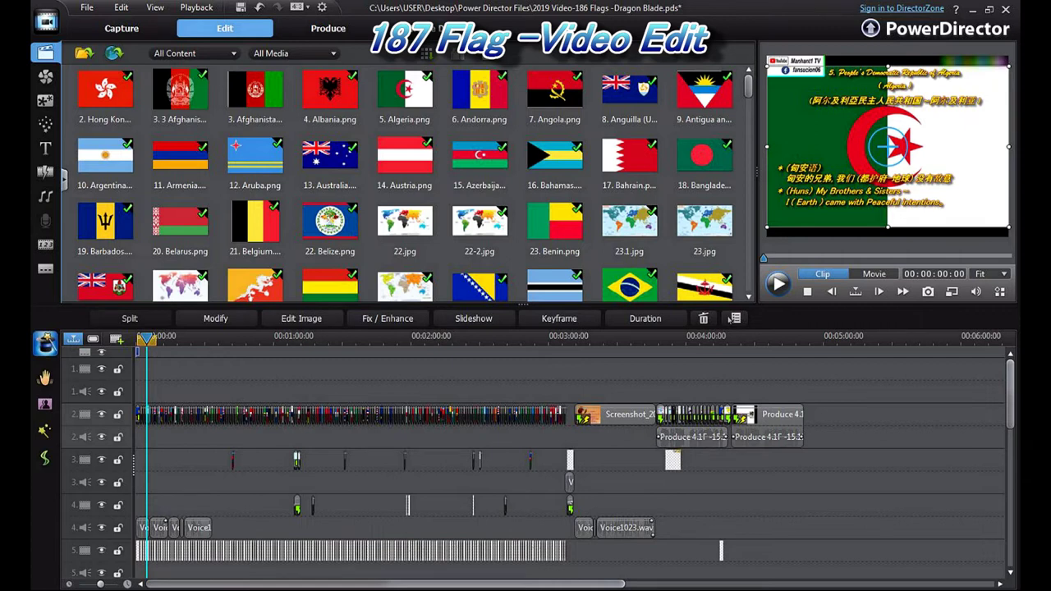
{"action": "left_click", "coordinate": [723, 378]}
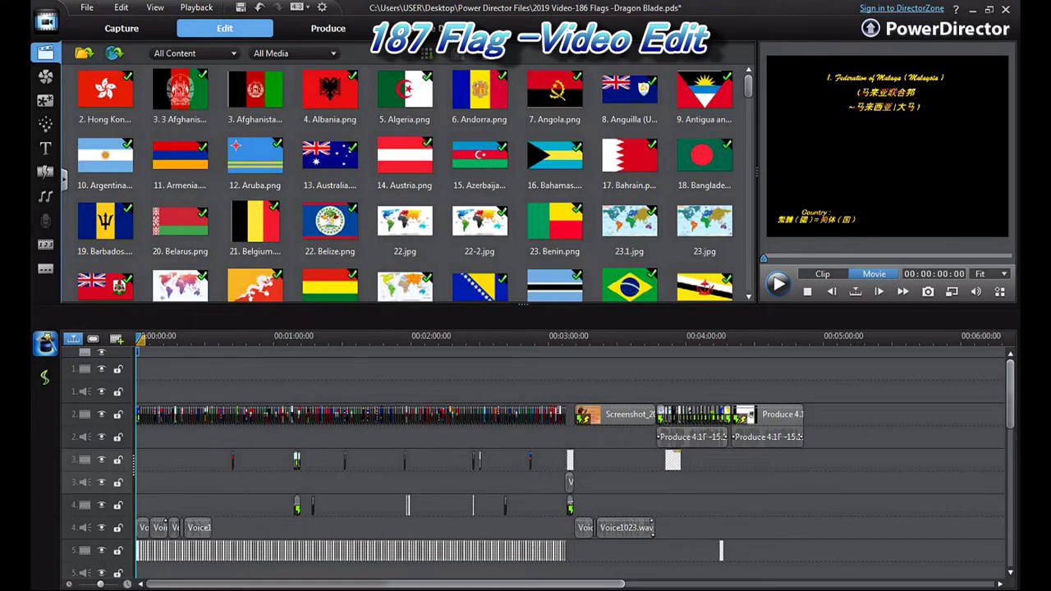
Preview the Hong Kong flag image from the media library.
{"action": "left_click", "coordinate": [105, 91]}
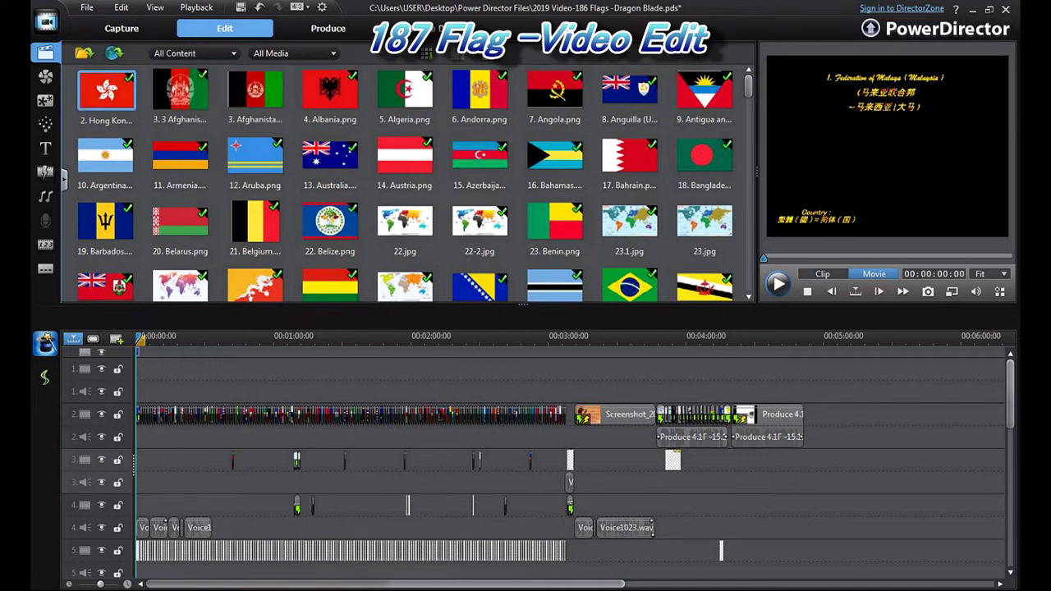
{"action": "left_click", "coordinate": [105, 90]}
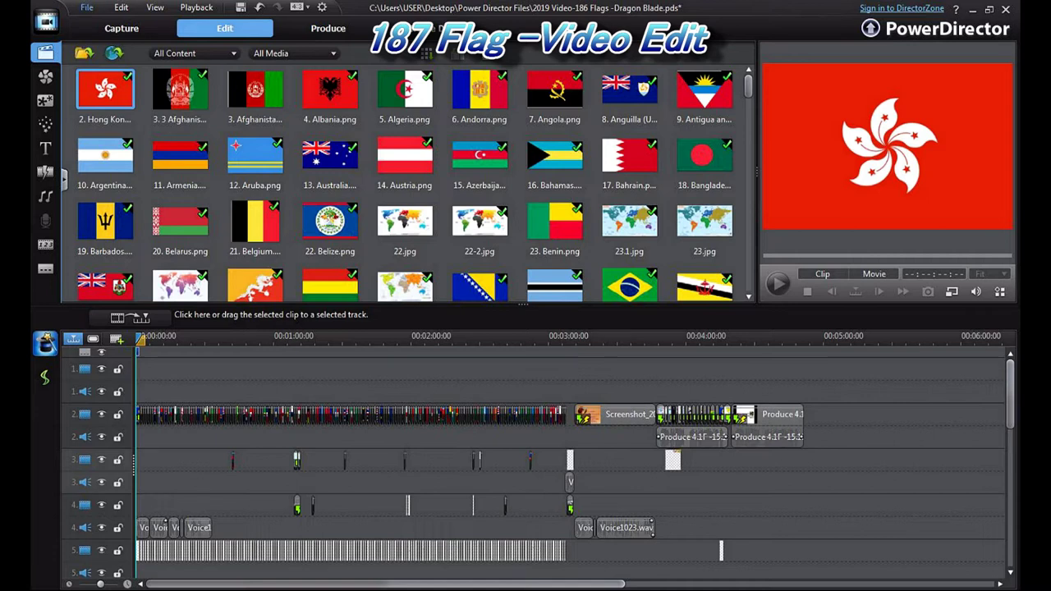
{"action": "left_click", "coordinate": [86, 8]}
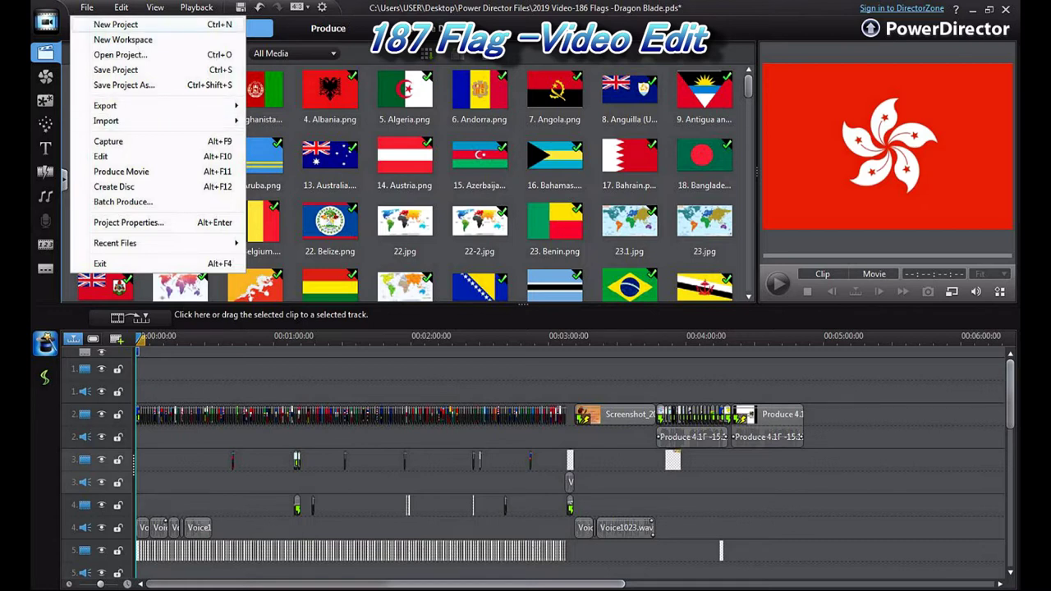
{"action": "left_click", "coordinate": [432, 28]}
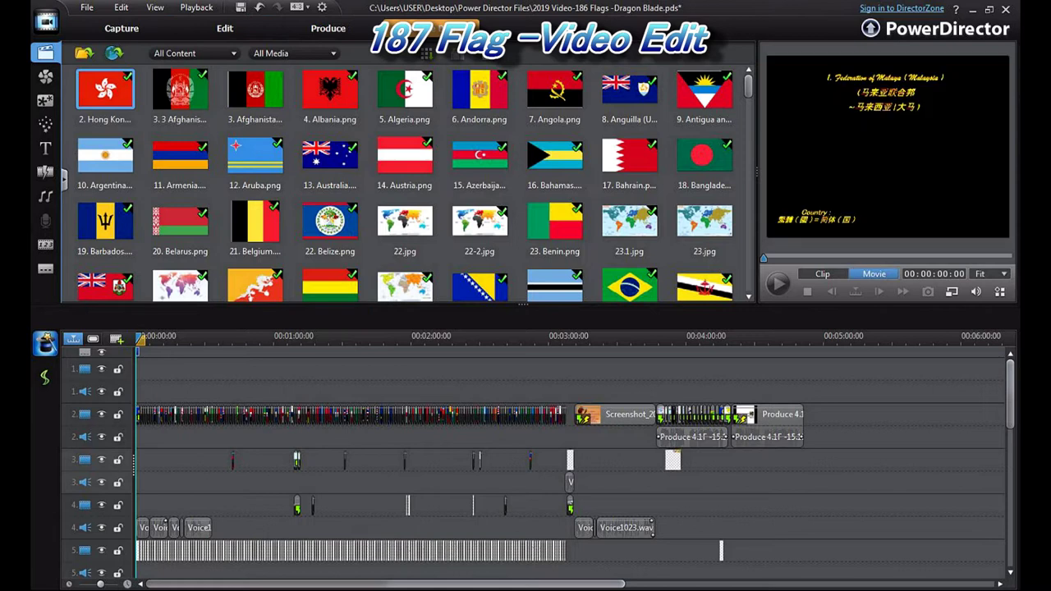
{"action": "left_click", "coordinate": [438, 28]}
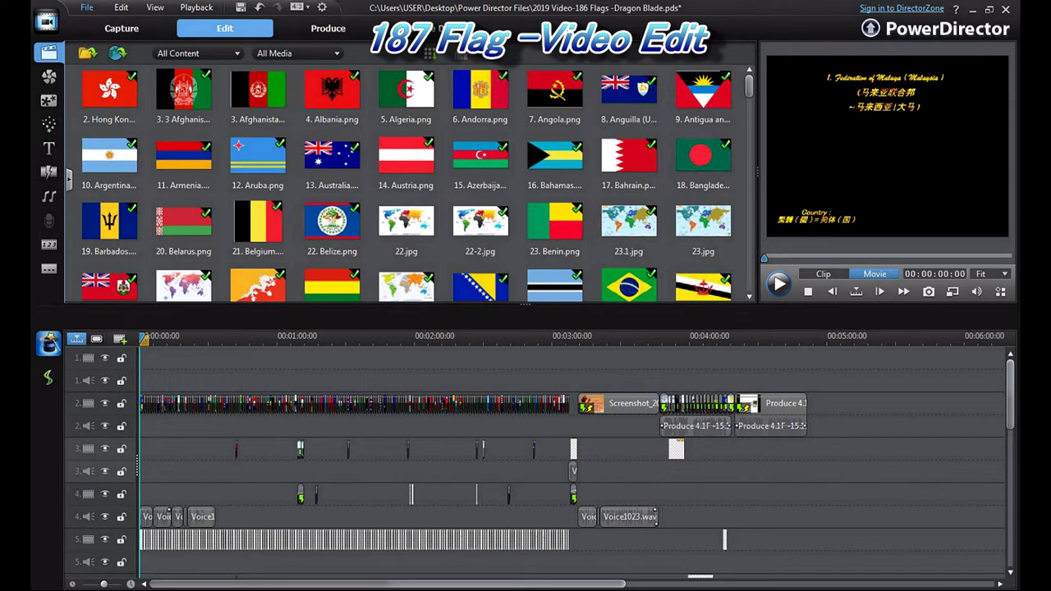
{"action": "left_click", "coordinate": [86, 7]}
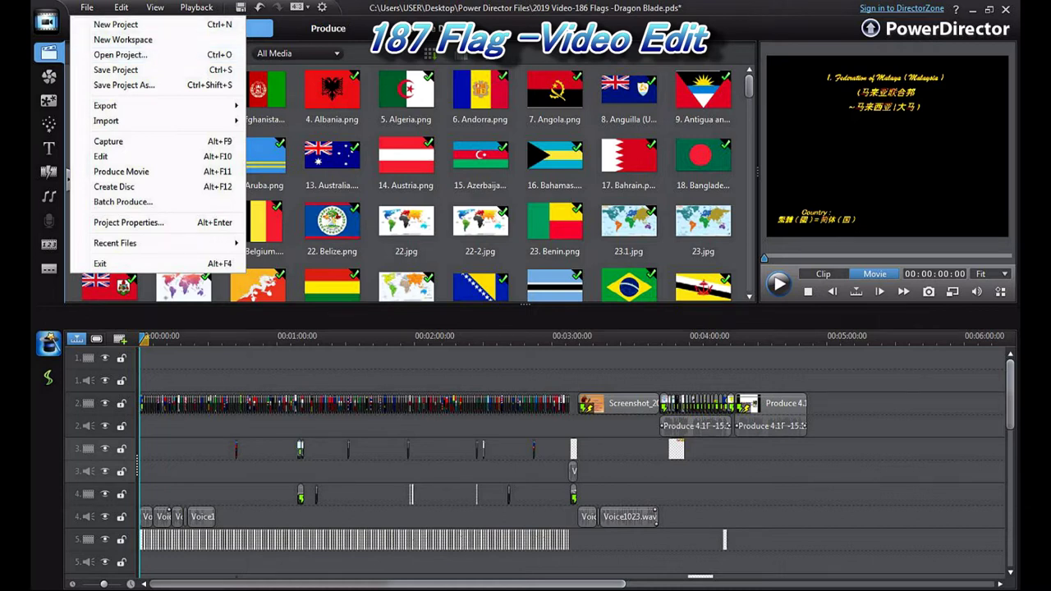
{"action": "key", "text": "Escape"}
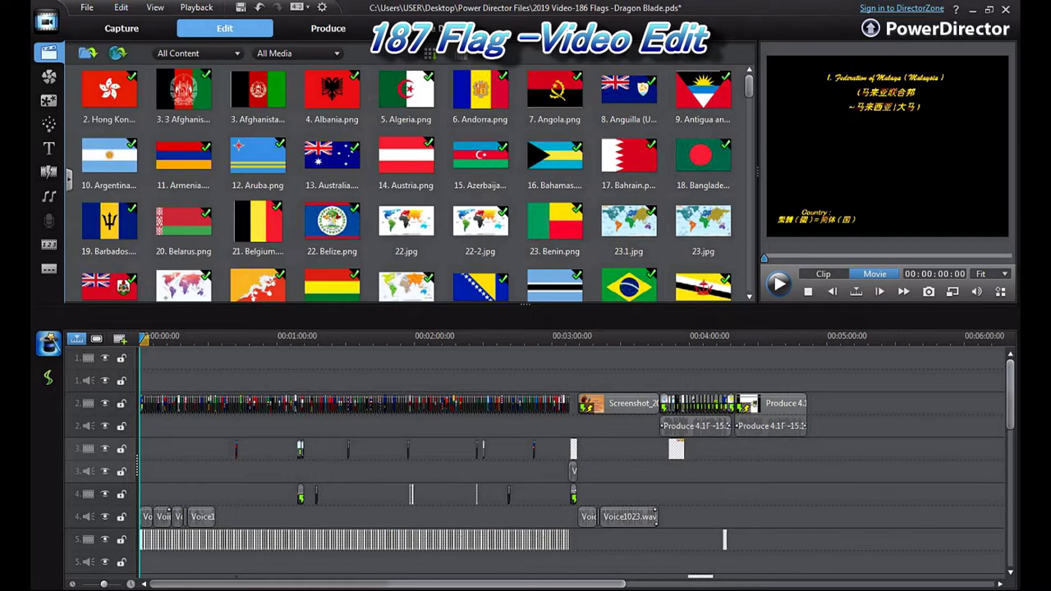
Browse the Desktop and its Family photo folder for media files to import, leaving without importing any.
{"action": "left_click", "coordinate": [87, 53]}
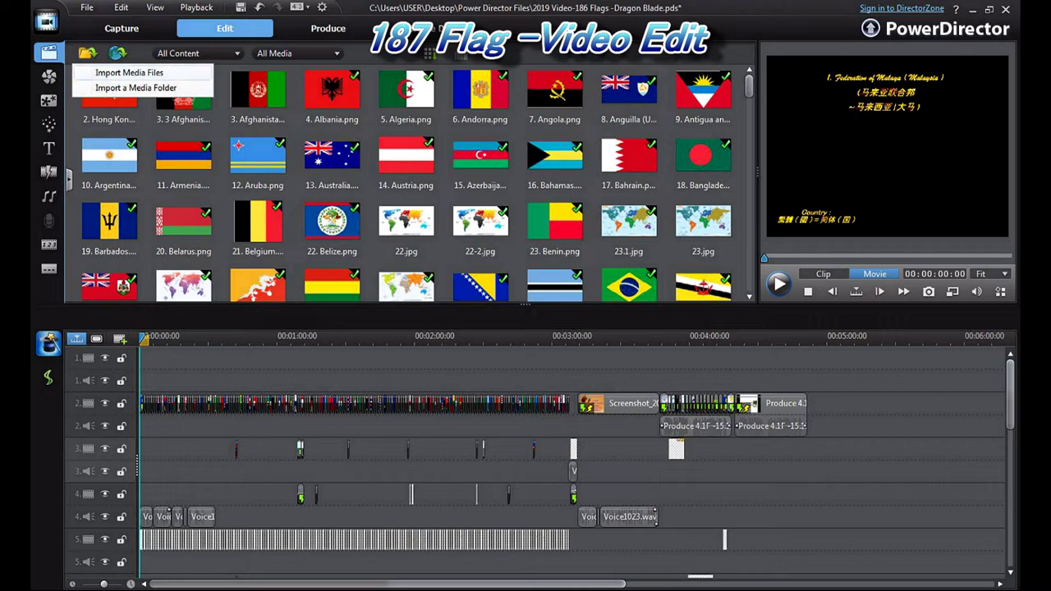
{"action": "left_click", "coordinate": [129, 72]}
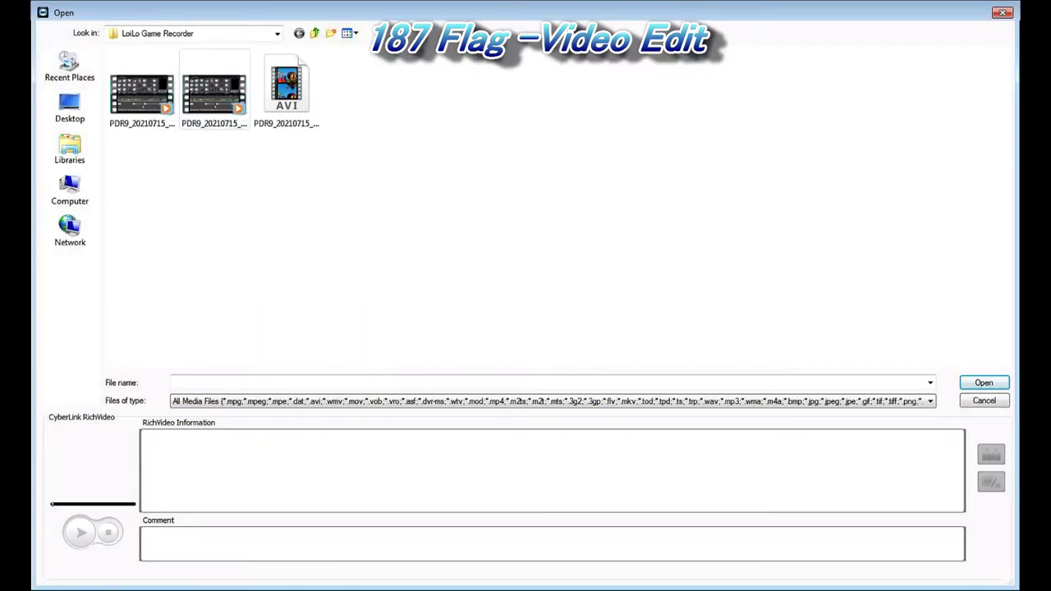
{"action": "left_click", "coordinate": [277, 33]}
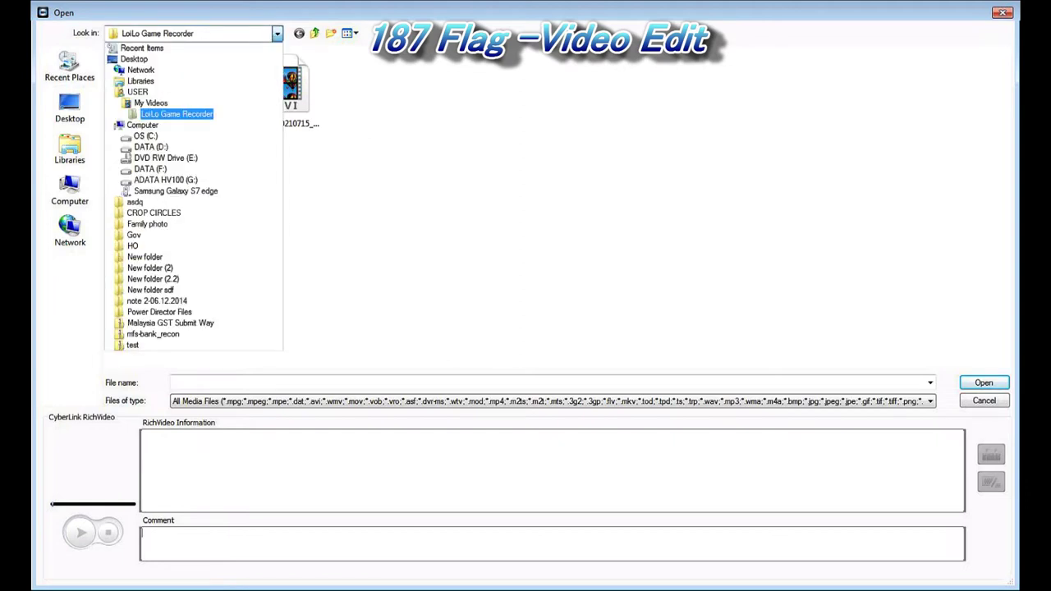
{"action": "left_click", "coordinate": [70, 107]}
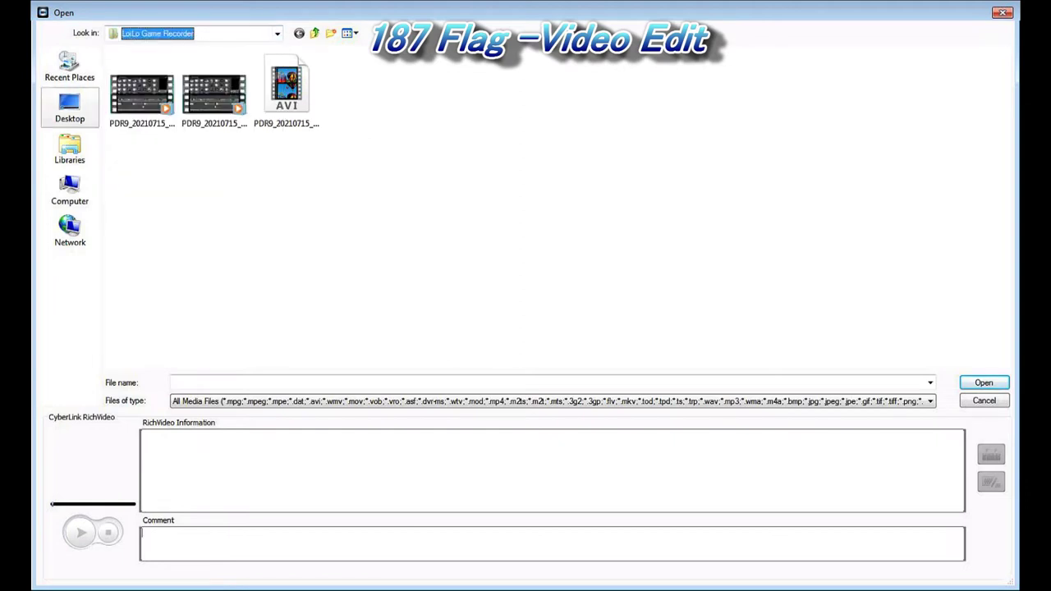
{"action": "left_click", "coordinate": [70, 108]}
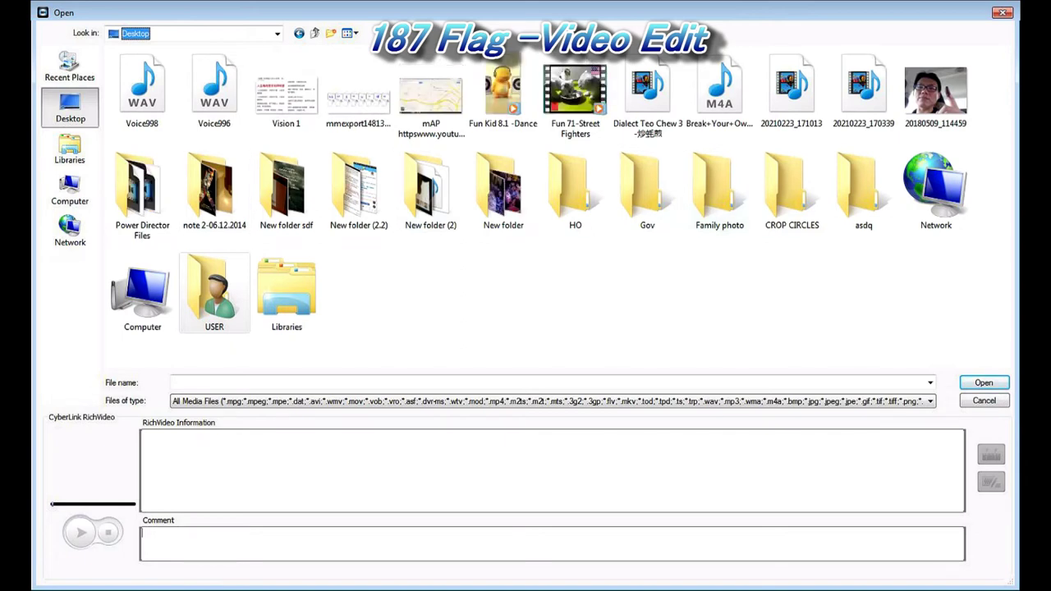
{"action": "double_click", "coordinate": [719, 189]}
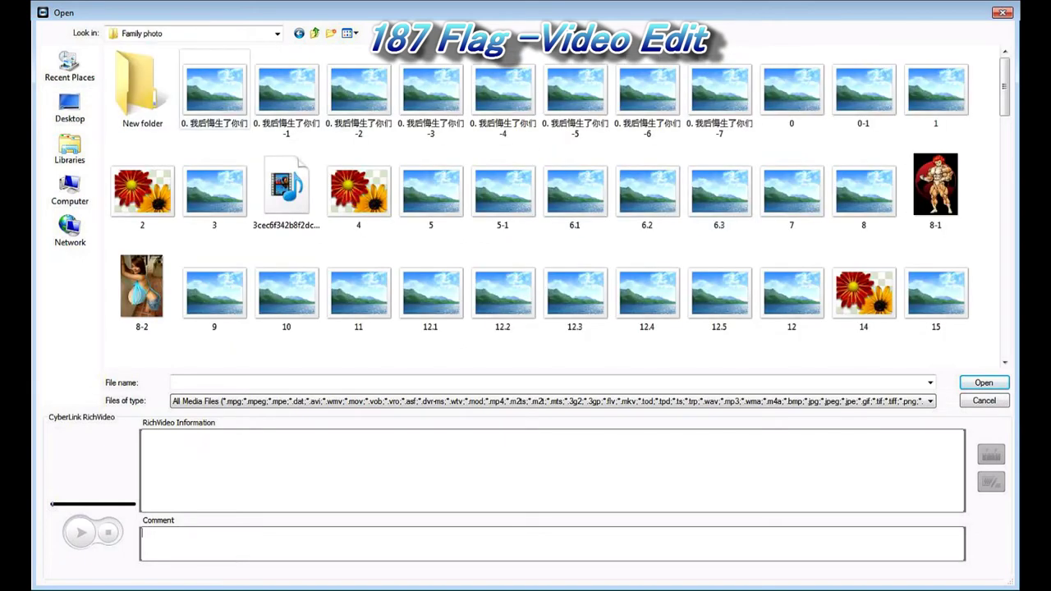
{"action": "left_click", "coordinate": [314, 32]}
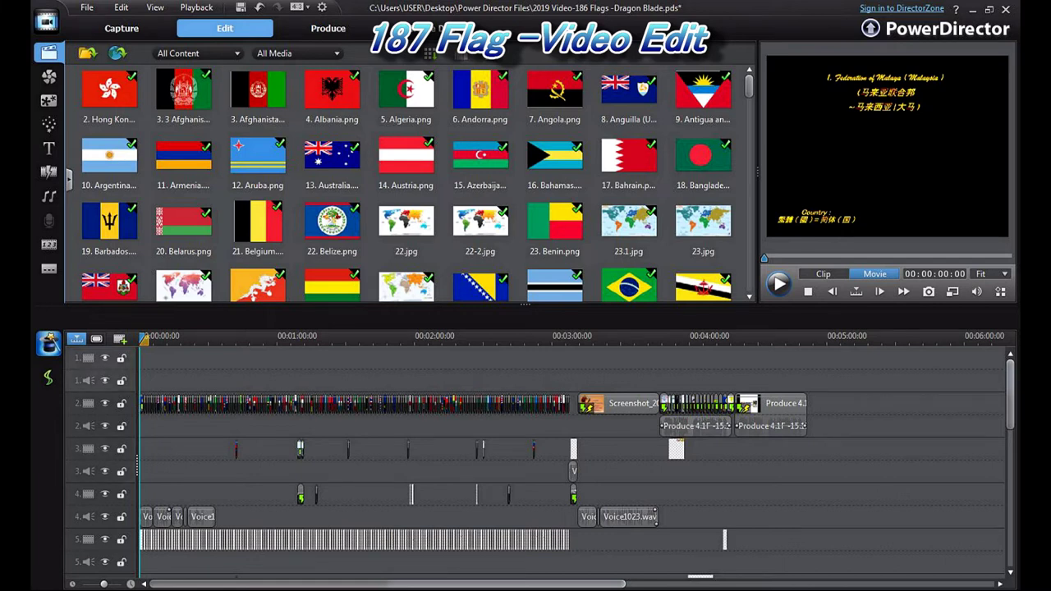
Play the Malaysia flag clip on video track 2 and return the playhead to its start.
{"action": "left_click", "coordinate": [142, 403]}
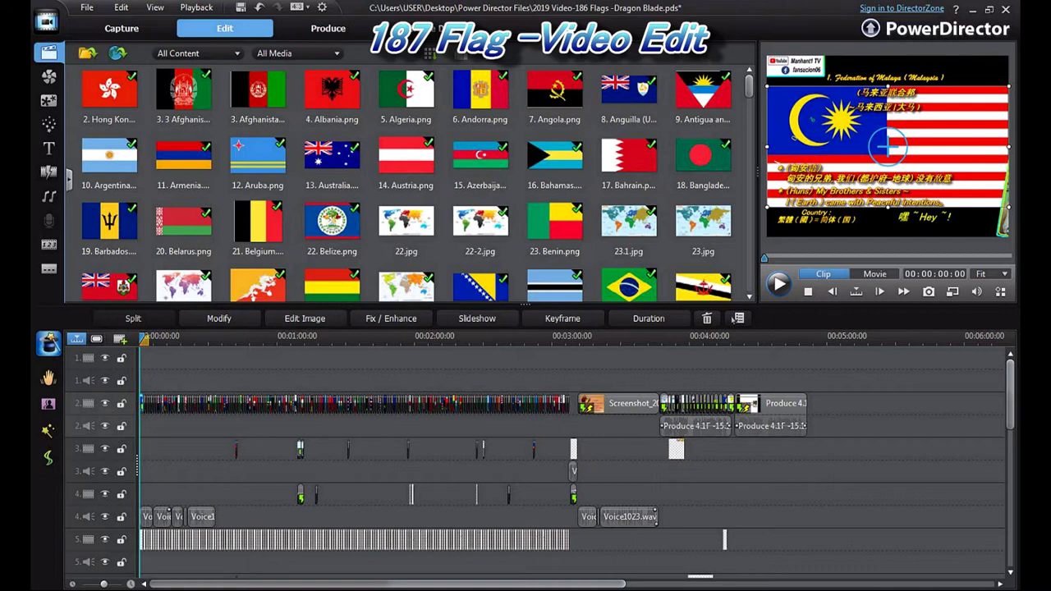
{"action": "mouse_move", "coordinate": [1010, 394]}
{"action": "left_mouse_down"}
{"action": "mouse_move", "coordinate": [1010, 417]}
{"action": "mouse_move", "coordinate": [1010, 394]}
{"action": "left_mouse_up"}
{"action": "key", "text": "space"}
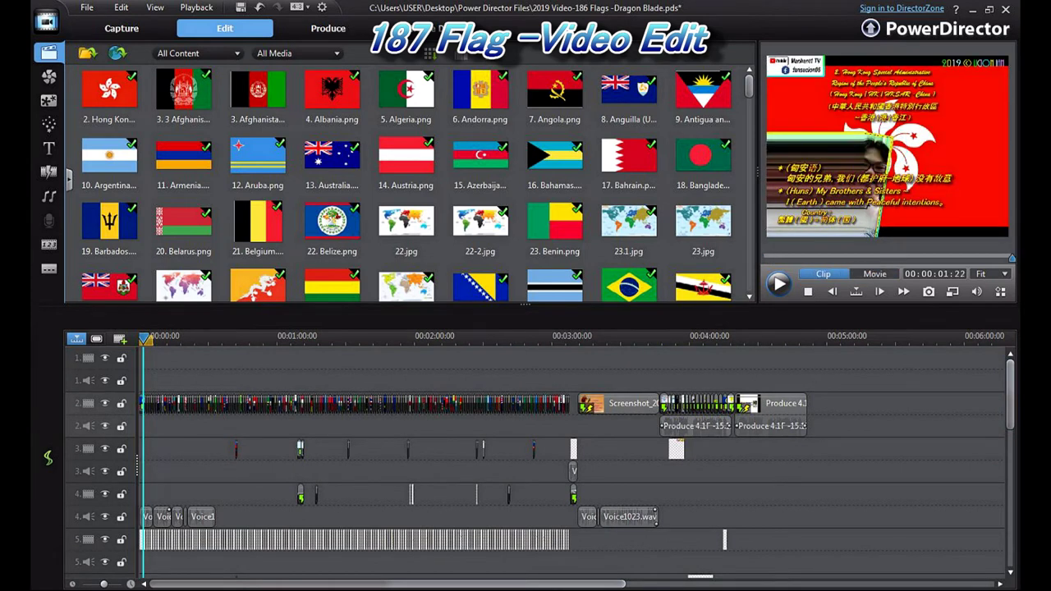
{"action": "key", "text": "Escape"}
{"action": "key", "text": "Home"}
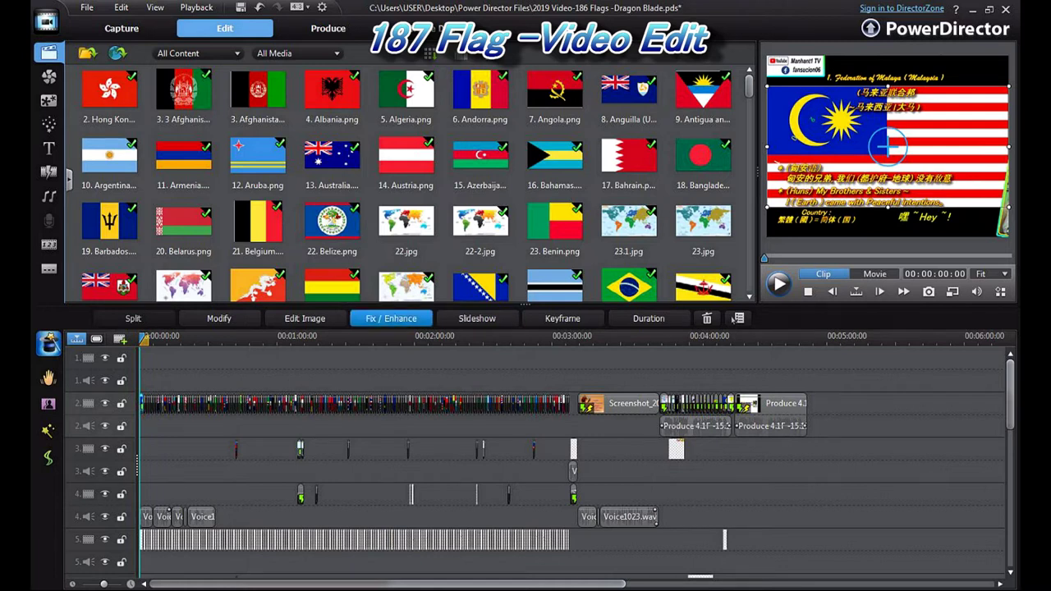
Fine-tune the sharpness of the Malaysia flag clip with the Color Adjustment enhancement in Fix / Enhance.
{"action": "left_click", "coordinate": [391, 318]}
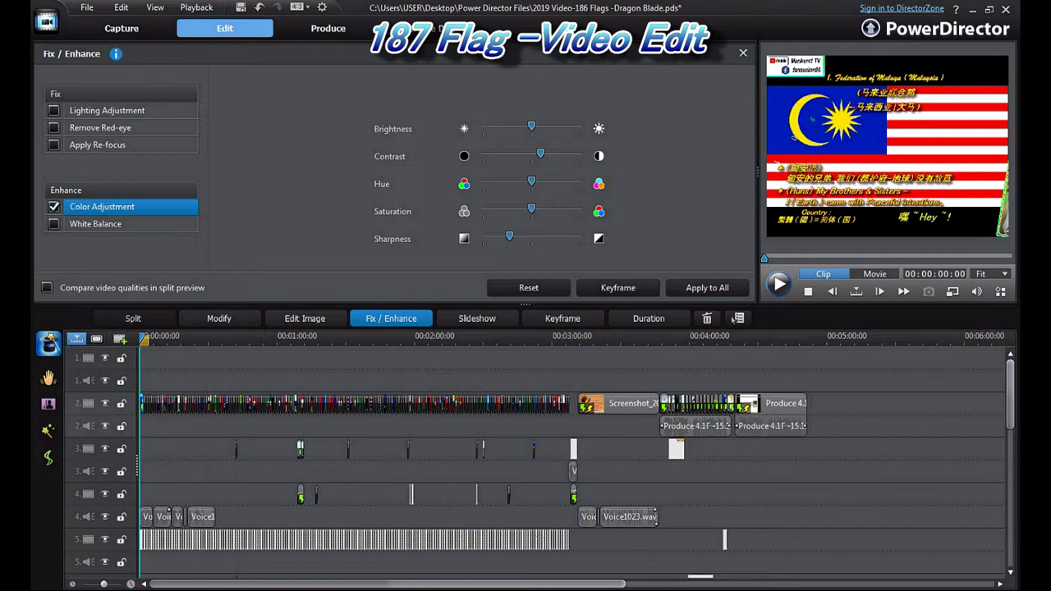
{"action": "mouse_move", "coordinate": [509, 236]}
{"action": "left_mouse_down"}
{"action": "mouse_move", "coordinate": [497, 237]}
{"action": "mouse_move", "coordinate": [550, 237]}
{"action": "mouse_move", "coordinate": [507, 236]}
{"action": "left_mouse_up"}
{"action": "key", "text": "Left"}
{"action": "key", "text": "Left"}
{"action": "key", "text": "Left"}
{"action": "key", "text": "Left"}
{"action": "key", "text": "Left"}
{"action": "key", "text": "Left"}
{"action": "key", "text": "Left"}
{"action": "key", "text": "Right"}
{"action": "key", "text": "Right"}
{"action": "key", "text": "Right"}
{"action": "key", "text": "Right"}
{"action": "key", "text": "Right"}
{"action": "key", "text": "Right"}
{"action": "key", "text": "Left"}
{"action": "key", "text": "Left"}
{"action": "key", "text": "Left"}
{"action": "key", "text": "Escape"}
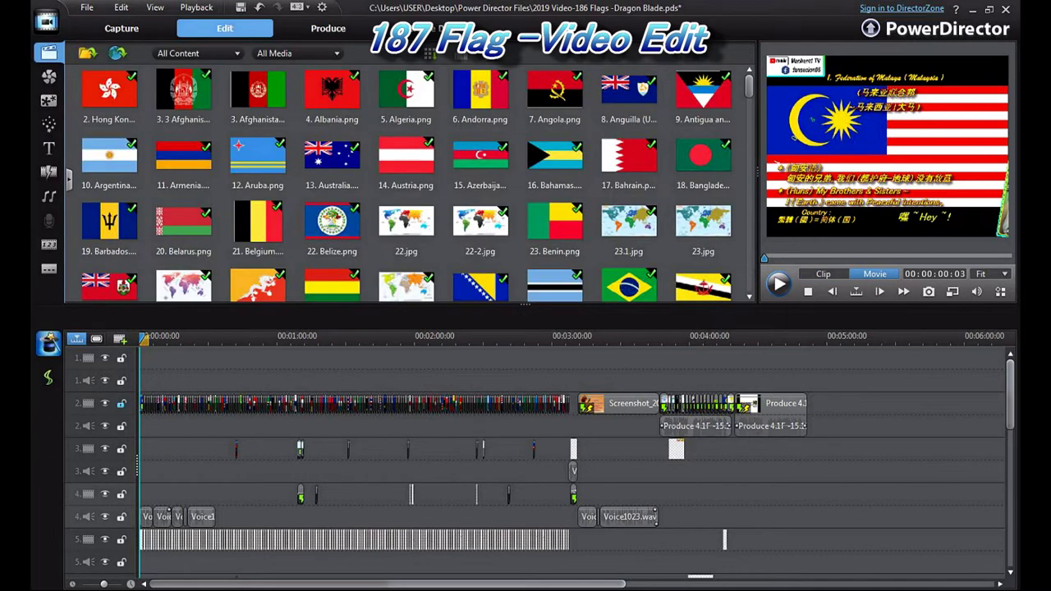
Play the movie from the start to 00:00:08:10 and select the portrait photo overlaid on the Anguilla flag.
{"action": "scroll", "coordinate": [574, 460], "scroll_direction": "down", "scroll_amount": 5}
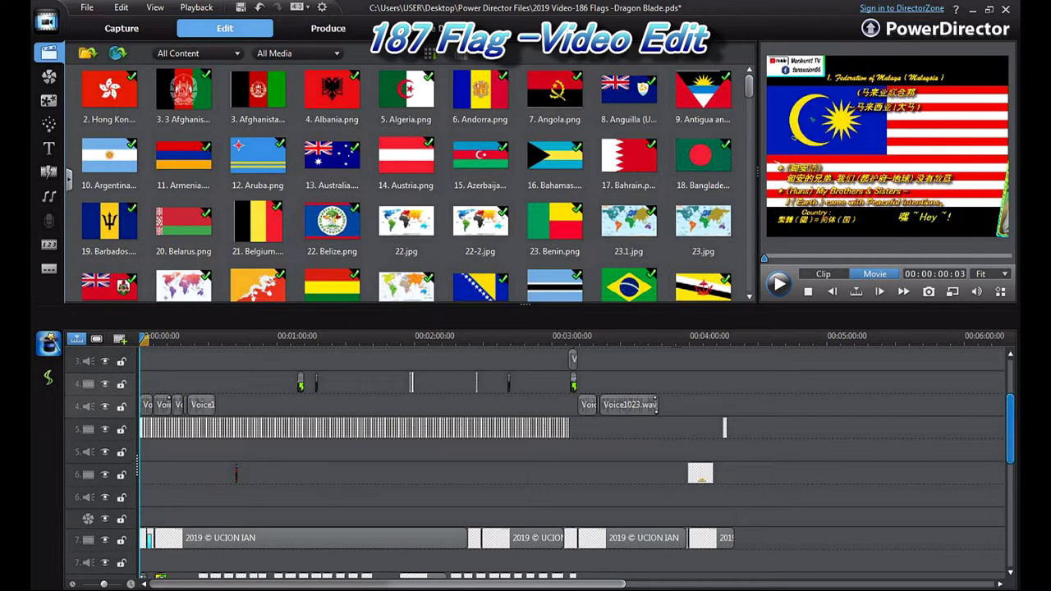
{"action": "scroll", "coordinate": [575, 460], "scroll_direction": "down", "scroll_amount": 7}
{"action": "left_click", "coordinate": [703, 287]}
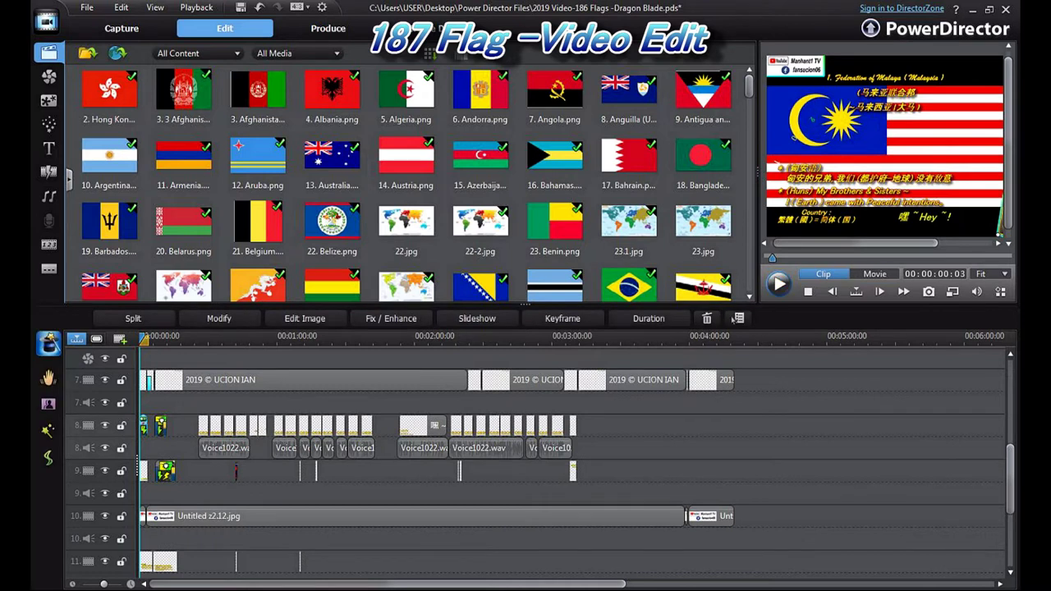
{"action": "key", "text": "space"}
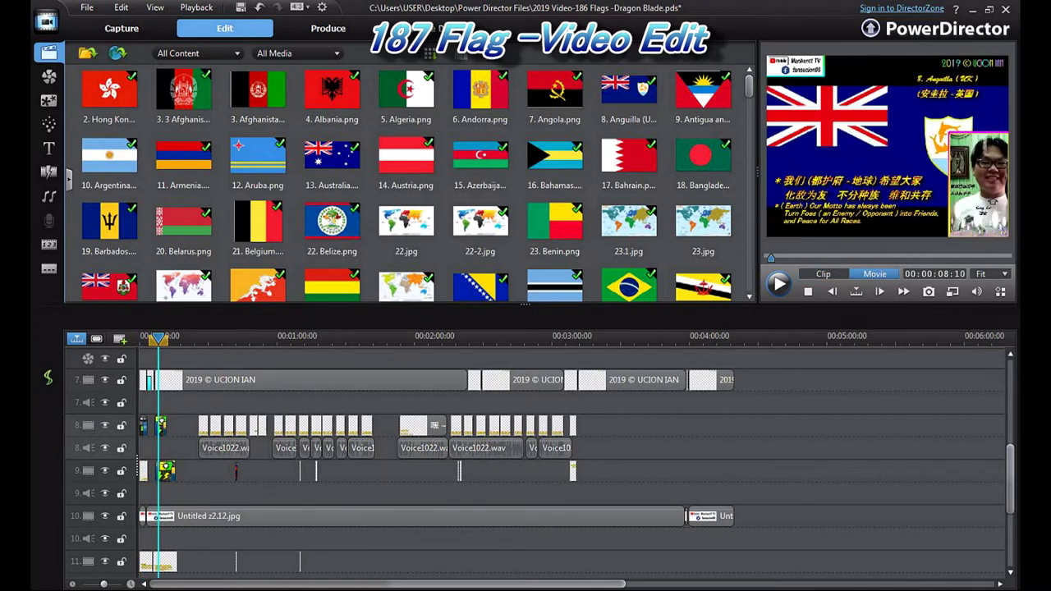
{"action": "left_click", "coordinate": [992, 201]}
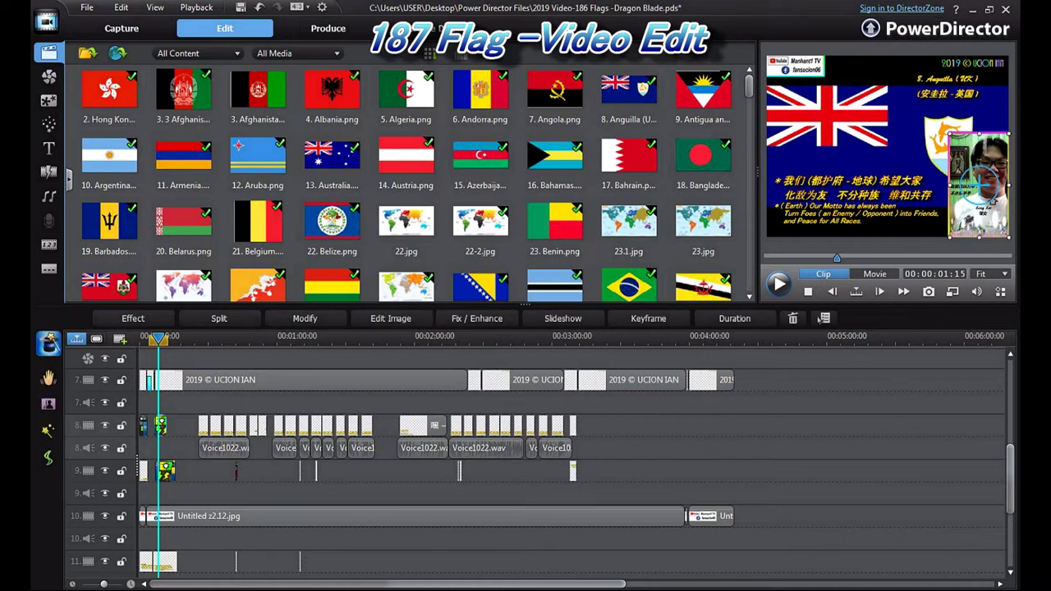
View the Color Adjustment settings of the portrait photo overlay in Fix / Enhance, close them and reselect the photo.
{"action": "mouse_move", "coordinate": [992, 200]}
{"action": "left_mouse_down"}
{"action": "mouse_move", "coordinate": [881, 201]}
{"action": "mouse_move", "coordinate": [992, 201]}
{"action": "left_mouse_up"}
{"action": "key", "text": "Escape"}
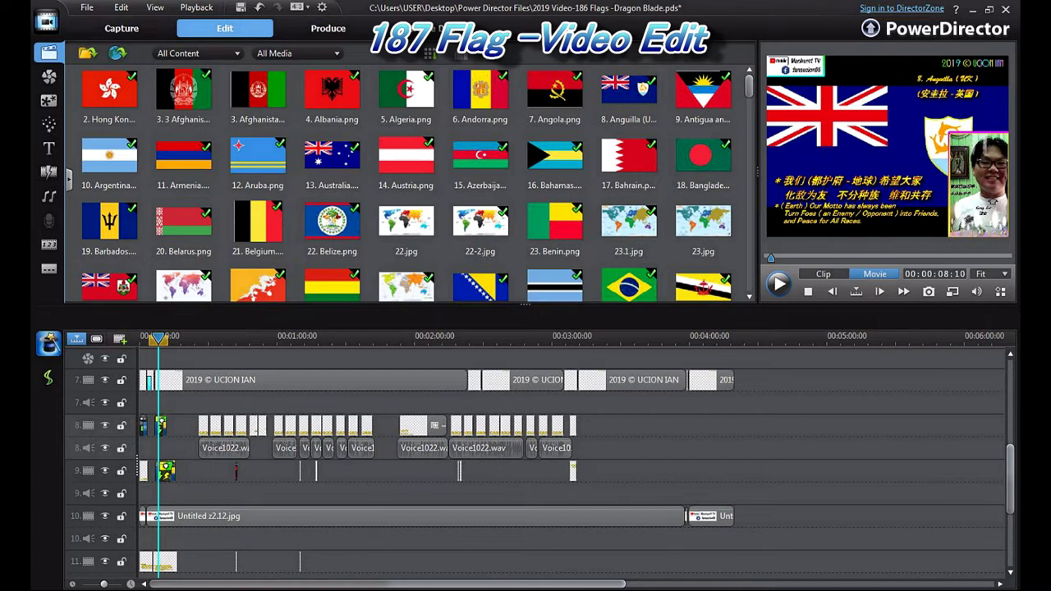
{"action": "left_click", "coordinate": [991, 201]}
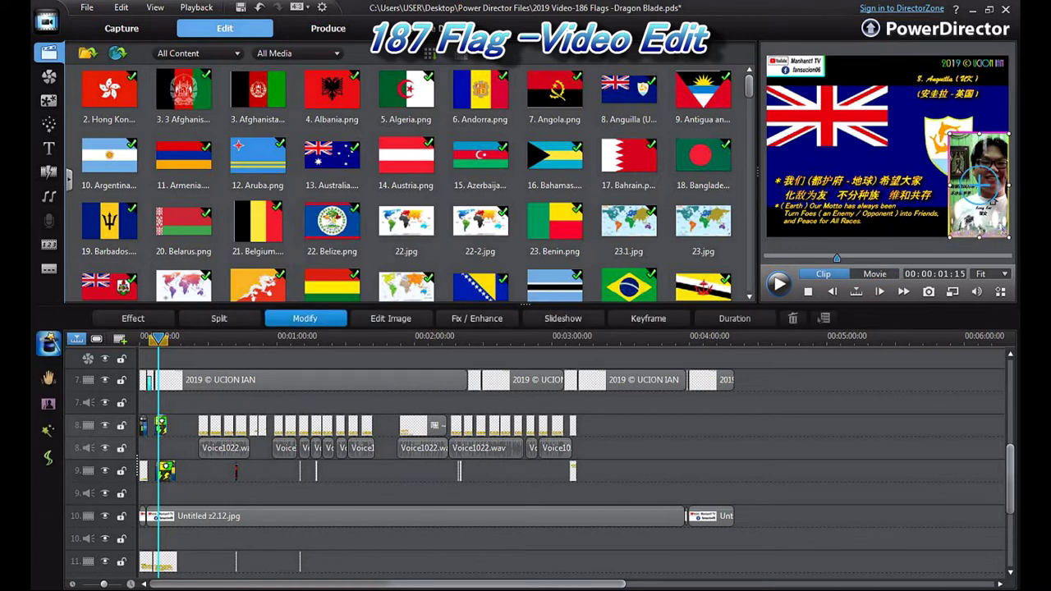
{"action": "left_click", "coordinate": [477, 317]}
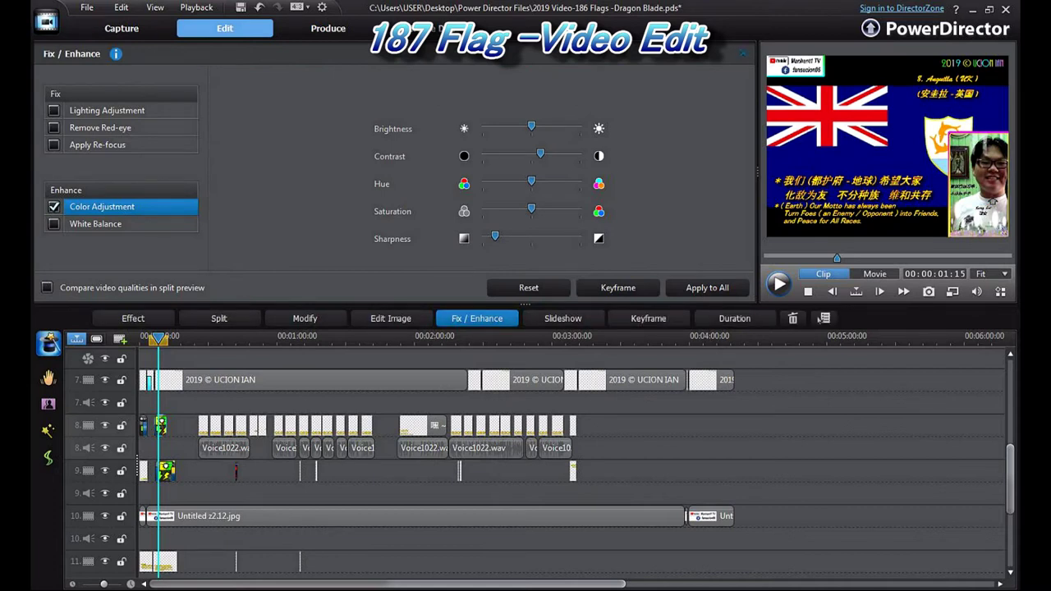
{"action": "left_click", "coordinate": [743, 53]}
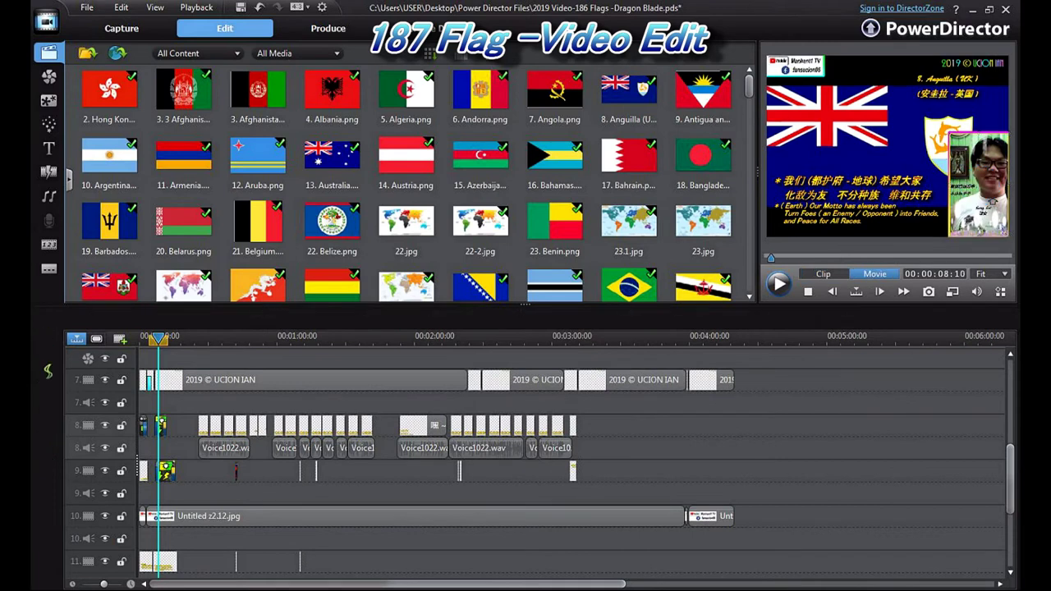
{"action": "left_click", "coordinate": [992, 202]}
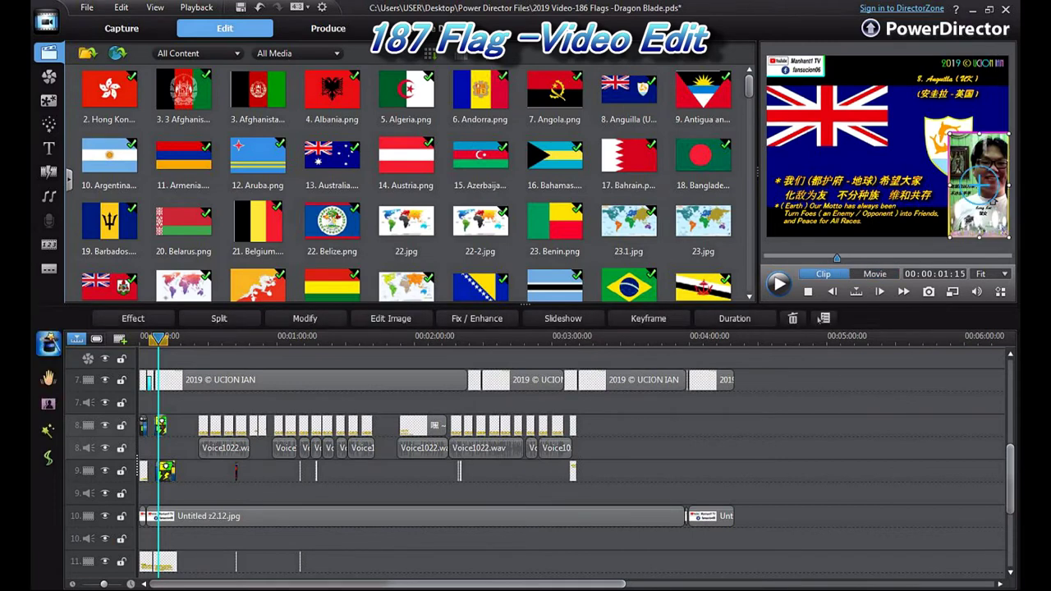
Try moving the 2019 © UCION IAN title on track 7 slightly down in the Title Designer, closing it without applying.
{"action": "left_click", "coordinate": [143, 379]}
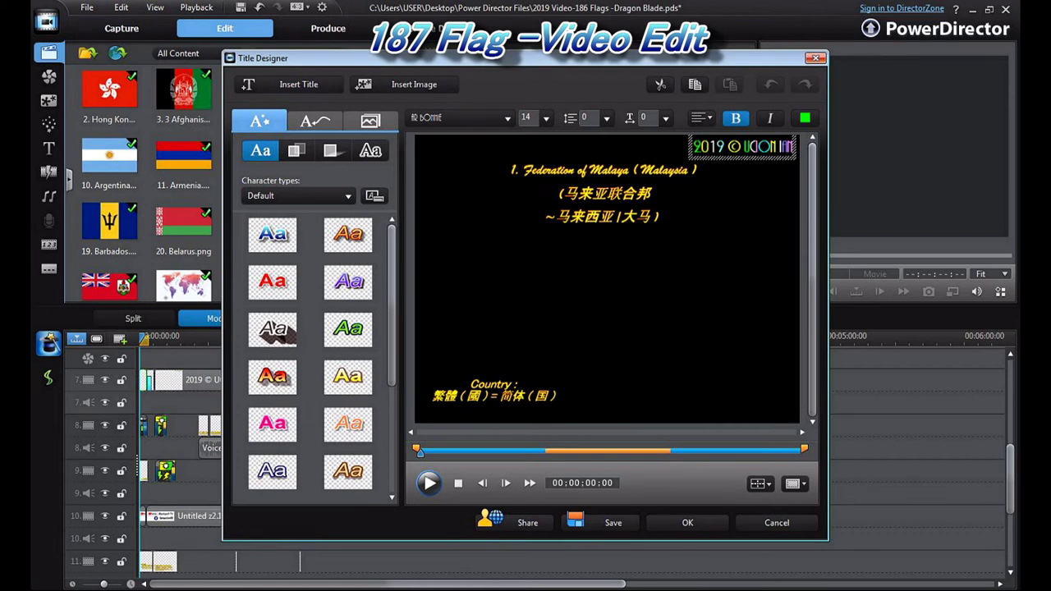
{"action": "mouse_move", "coordinate": [741, 157]}
{"action": "left_mouse_down"}
{"action": "mouse_move", "coordinate": [739, 177]}
{"action": "mouse_move", "coordinate": [741, 152]}
{"action": "left_mouse_up"}
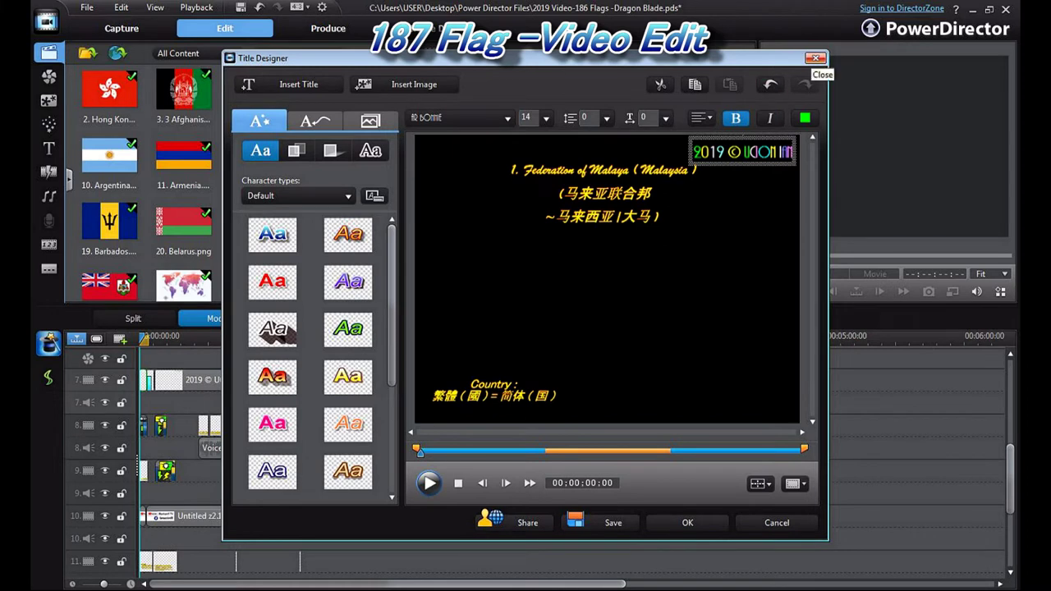
{"action": "left_click", "coordinate": [816, 58]}
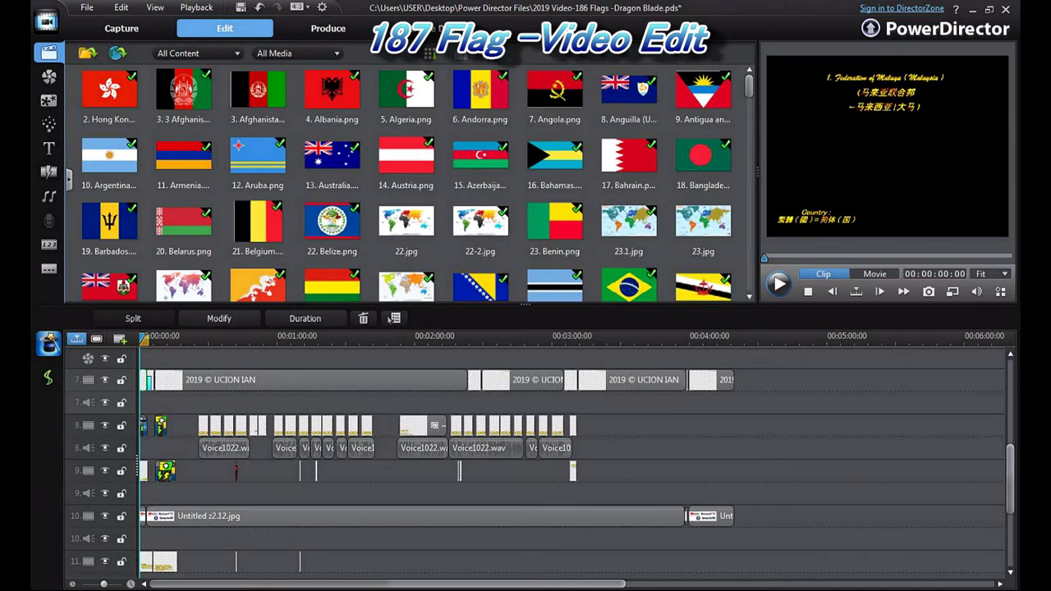
Inspect the Untitled z2.12.jpg logo overlay on track 10 in the PiP Designer, closing it without applying changes.
{"action": "left_click", "coordinate": [415, 516]}
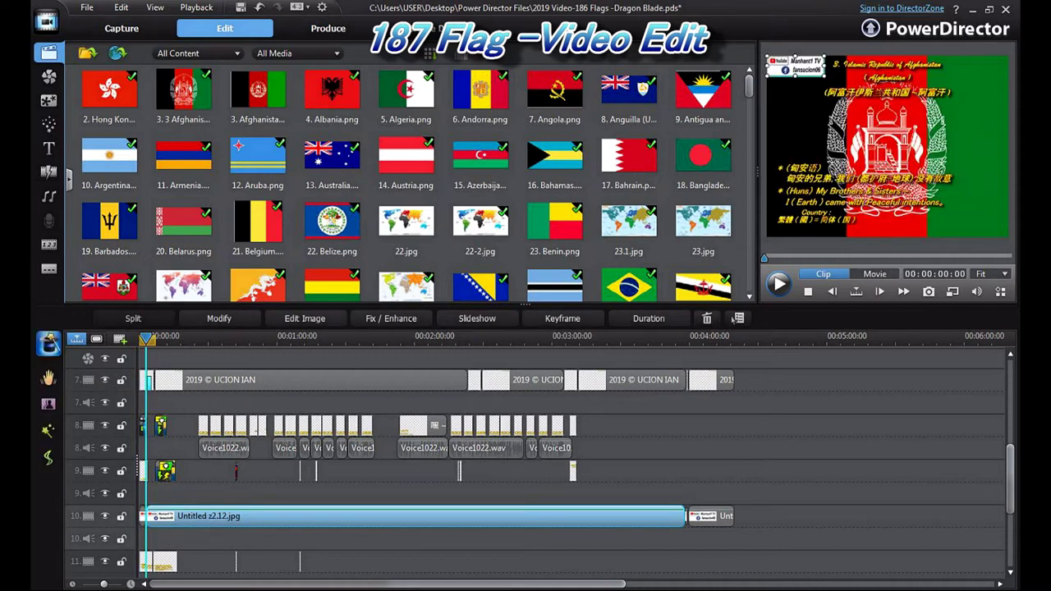
{"action": "left_click", "coordinate": [311, 379]}
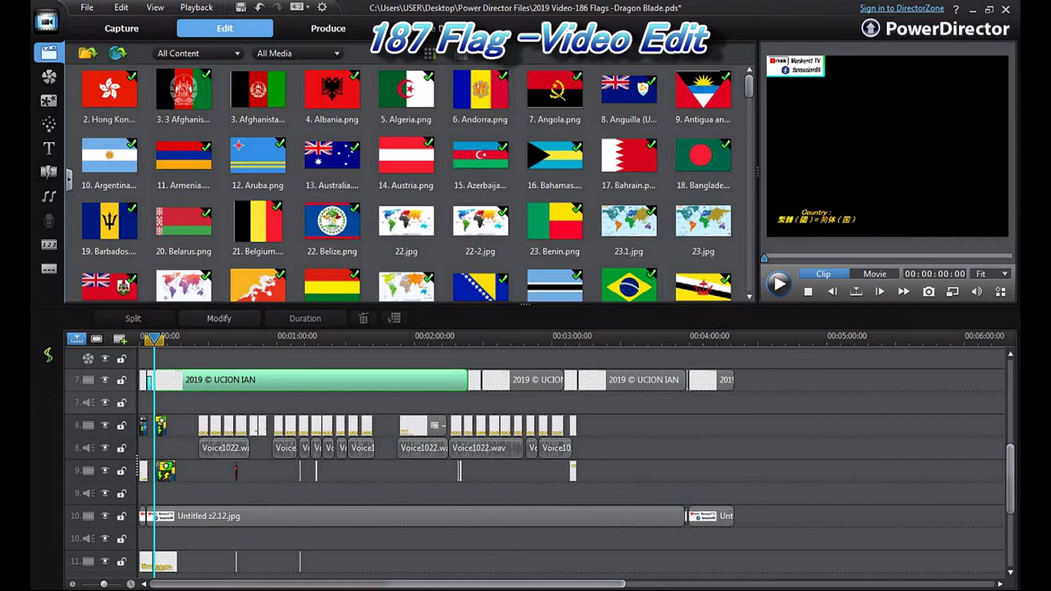
{"action": "left_click", "coordinate": [415, 515]}
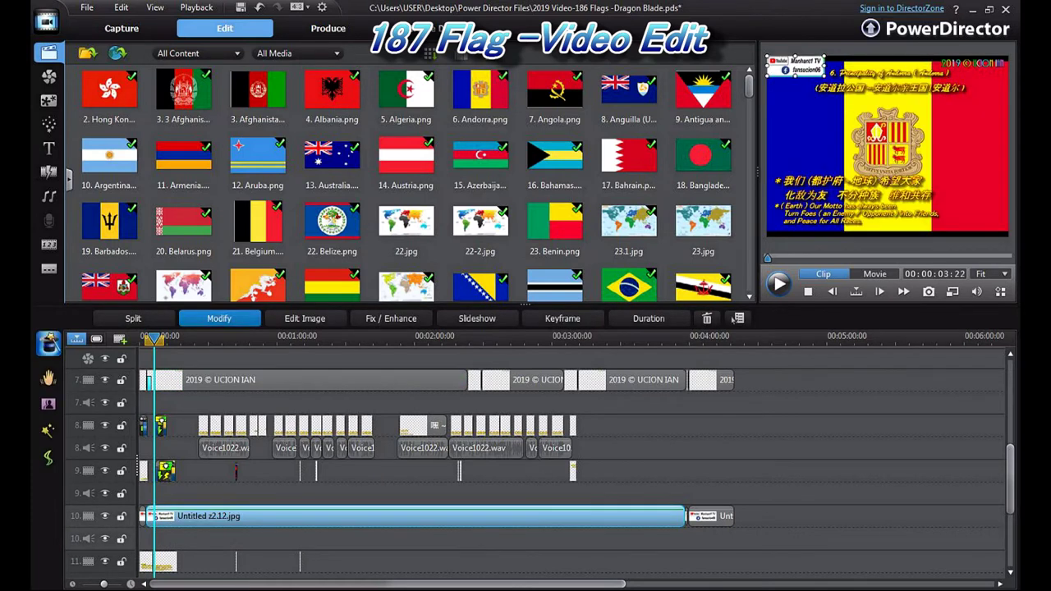
{"action": "left_click", "coordinate": [219, 318]}
{"action": "mouse_move", "coordinate": [459, 132]}
{"action": "left_mouse_down"}
{"action": "mouse_move", "coordinate": [475, 163]}
{"action": "mouse_move", "coordinate": [460, 133]}
{"action": "left_mouse_up"}
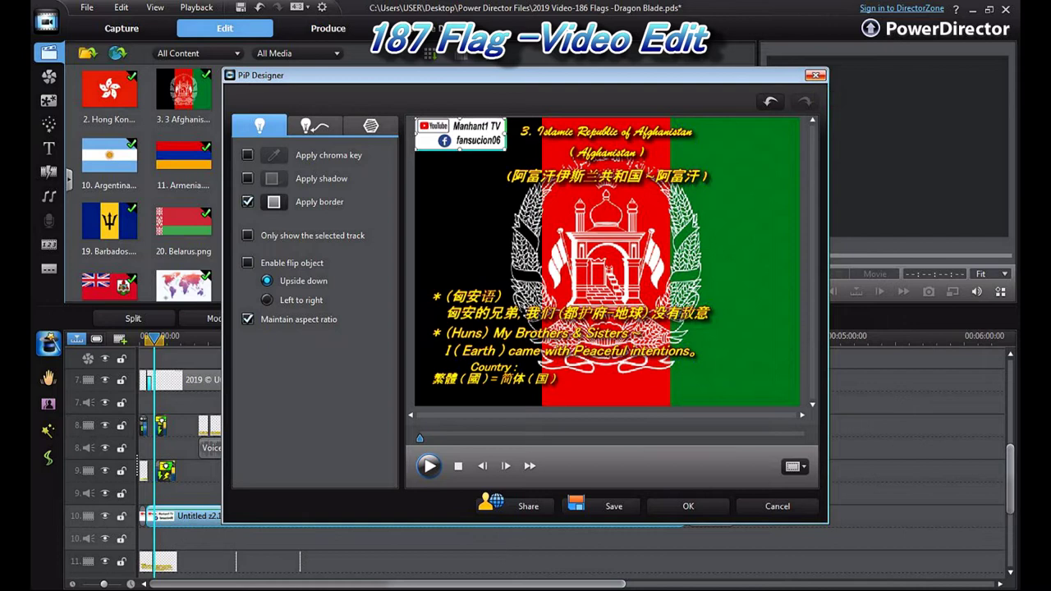
{"action": "left_click", "coordinate": [816, 75]}
{"action": "left_click", "coordinate": [788, 425]}
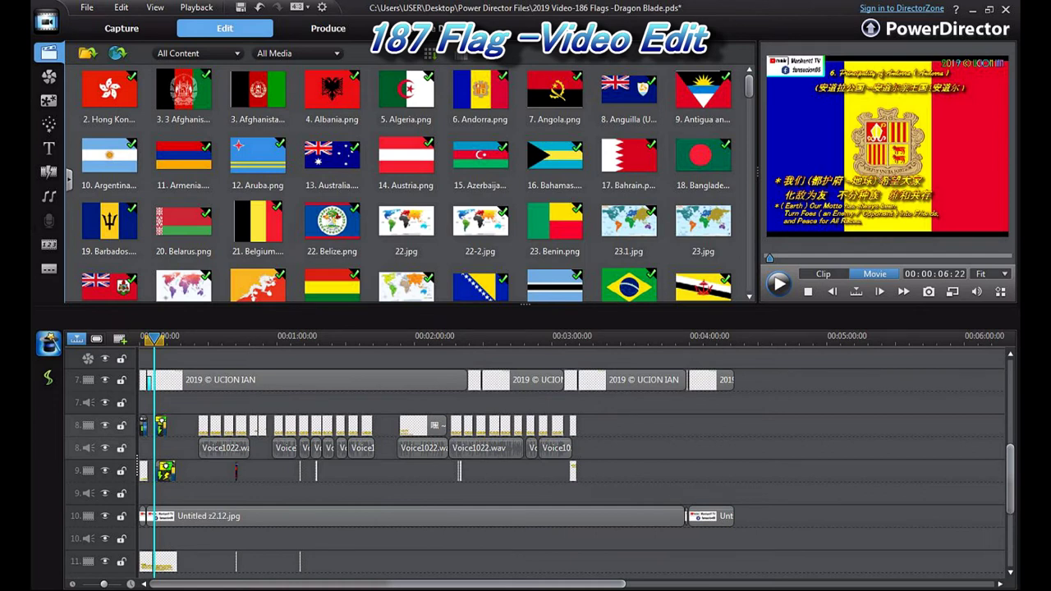
Open the first Bolivia title clip on track 8 in the Title Designer and nudge its subtitle text block slightly down.
{"action": "left_click", "coordinate": [203, 425]}
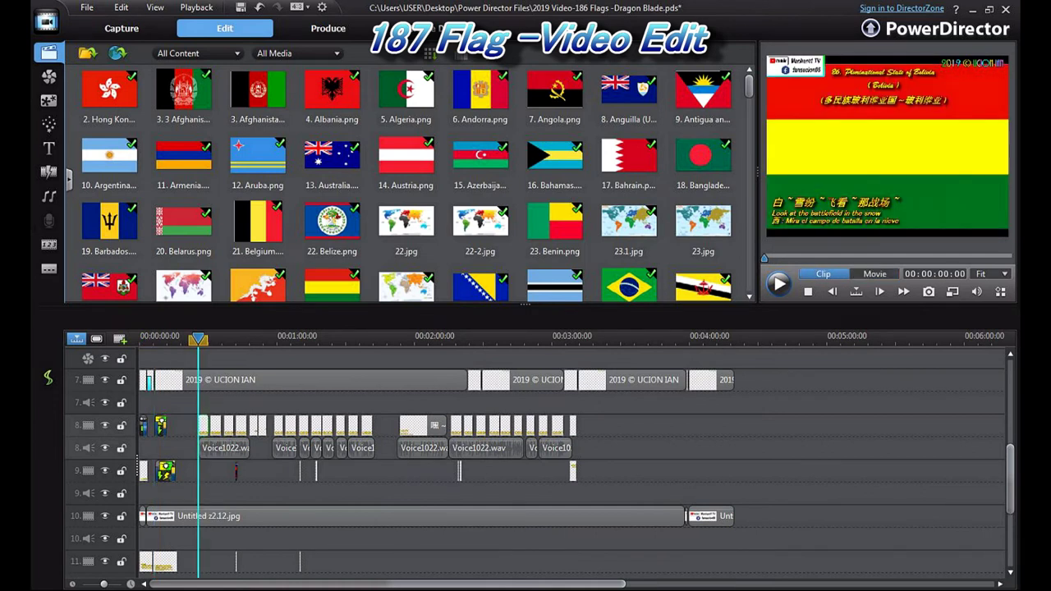
{"action": "double_click", "coordinate": [205, 425]}
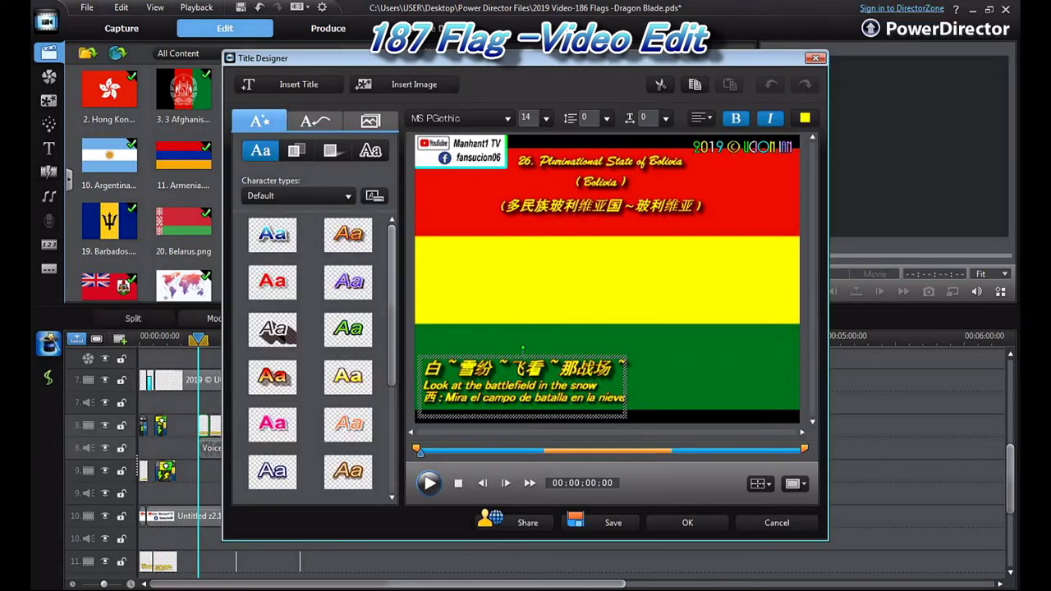
{"action": "mouse_move", "coordinate": [558, 357]}
{"action": "left_mouse_down"}
{"action": "mouse_move", "coordinate": [562, 325]}
{"action": "mouse_move", "coordinate": [565, 358]}
{"action": "left_mouse_up"}
{"action": "left_click_drag", "start_coordinate": [529, 389], "coordinate": [523, 387]}
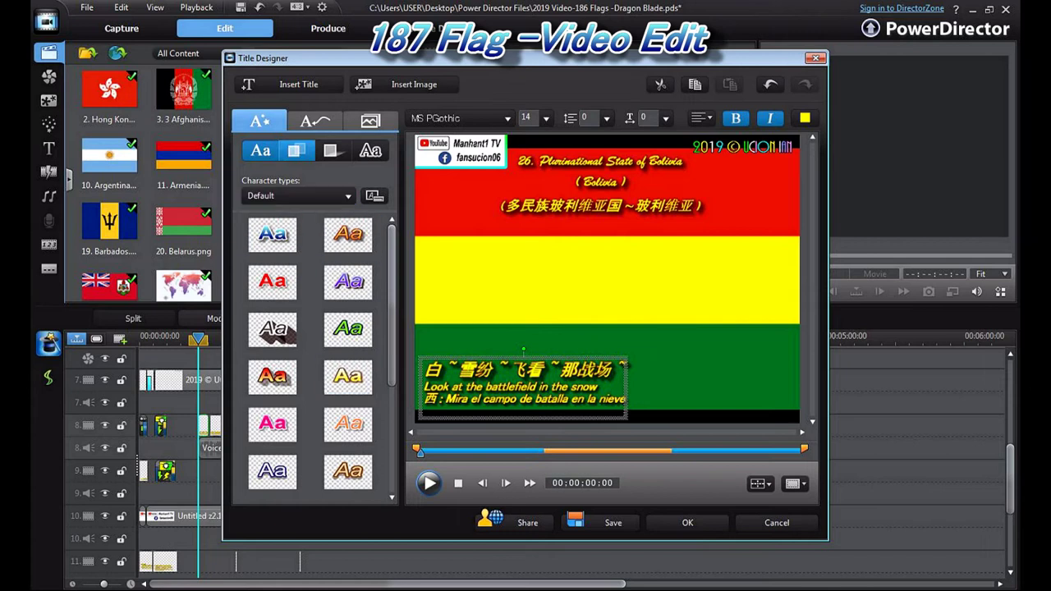
Review the font face and shadow settings of the Bolivia subtitle text and return to the character presets.
{"action": "left_click", "coordinate": [296, 150]}
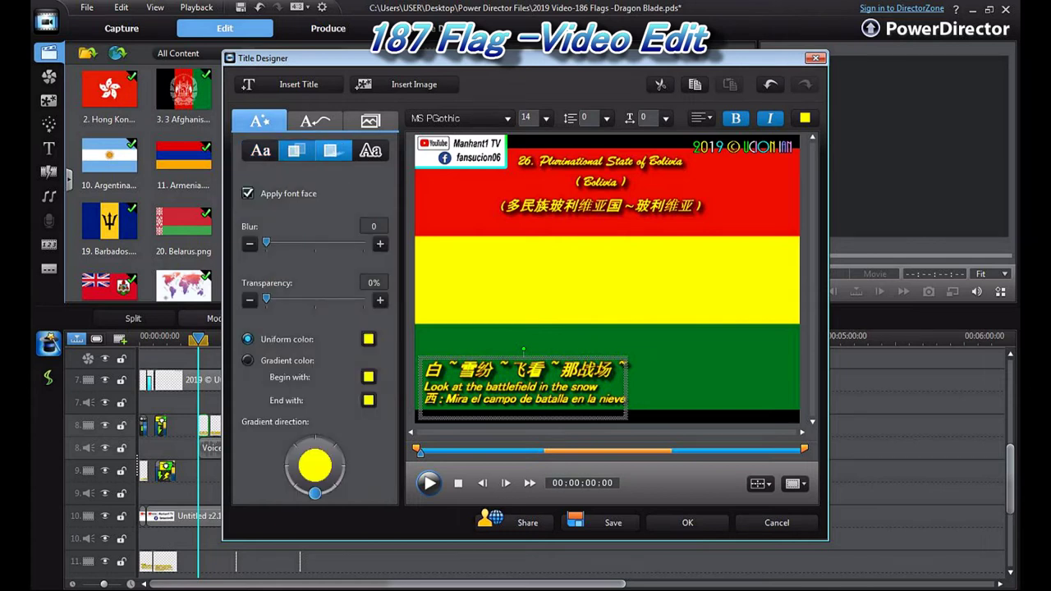
{"action": "left_click", "coordinate": [331, 150]}
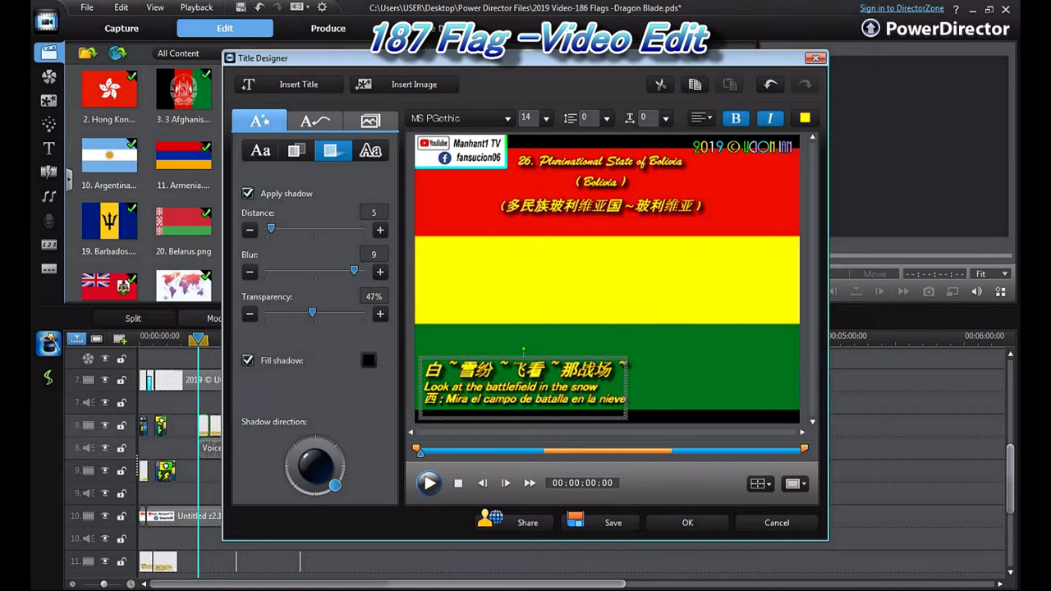
{"action": "left_click", "coordinate": [297, 151]}
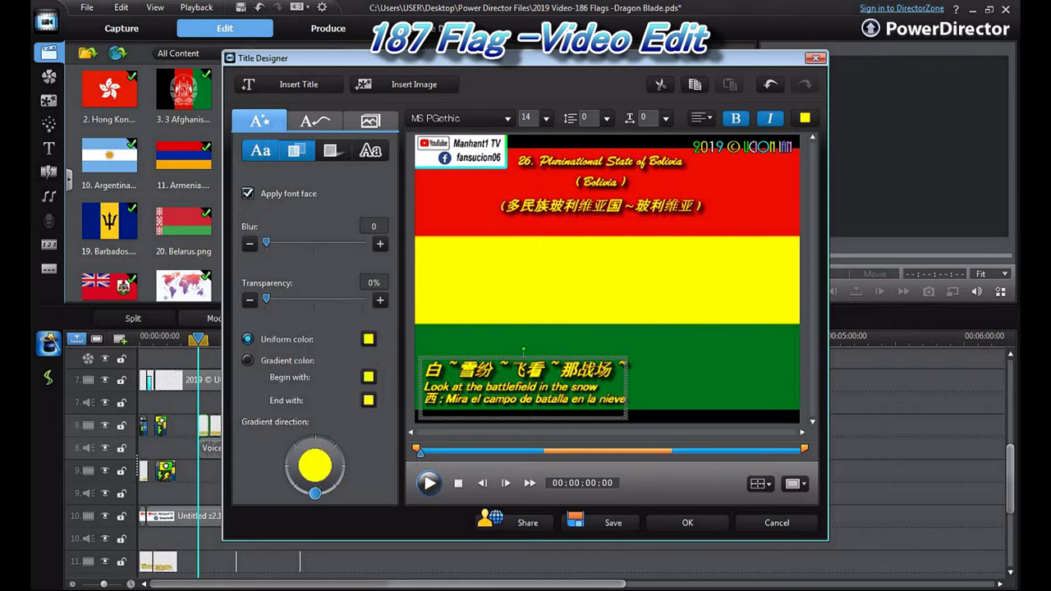
{"action": "left_click", "coordinate": [260, 150]}
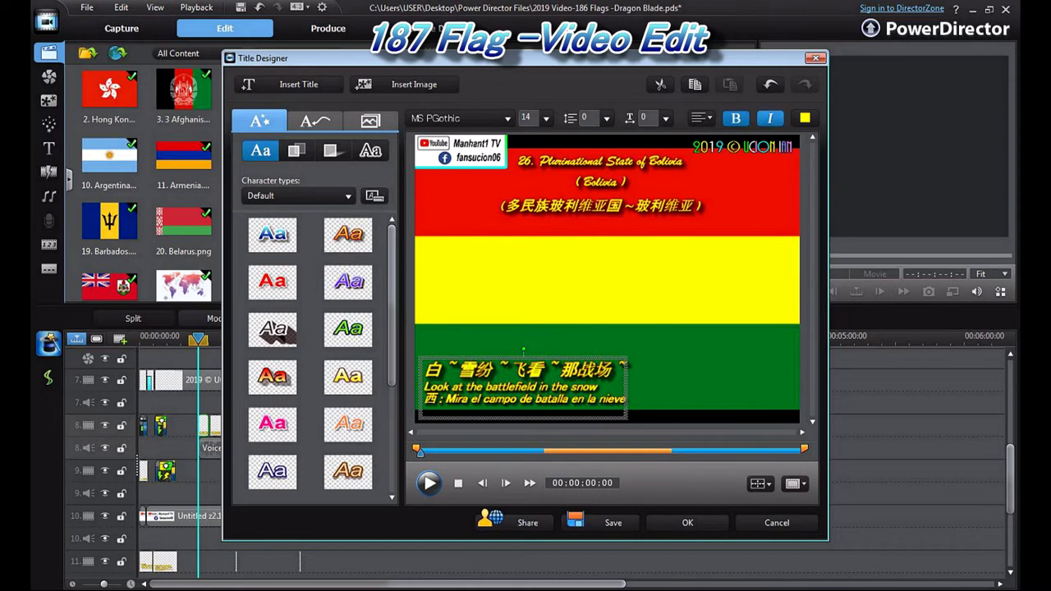
Try recoloring the Bolivia subtitle text from the basic colors to bright green and undo the color change.
{"action": "left_click", "coordinate": [805, 118]}
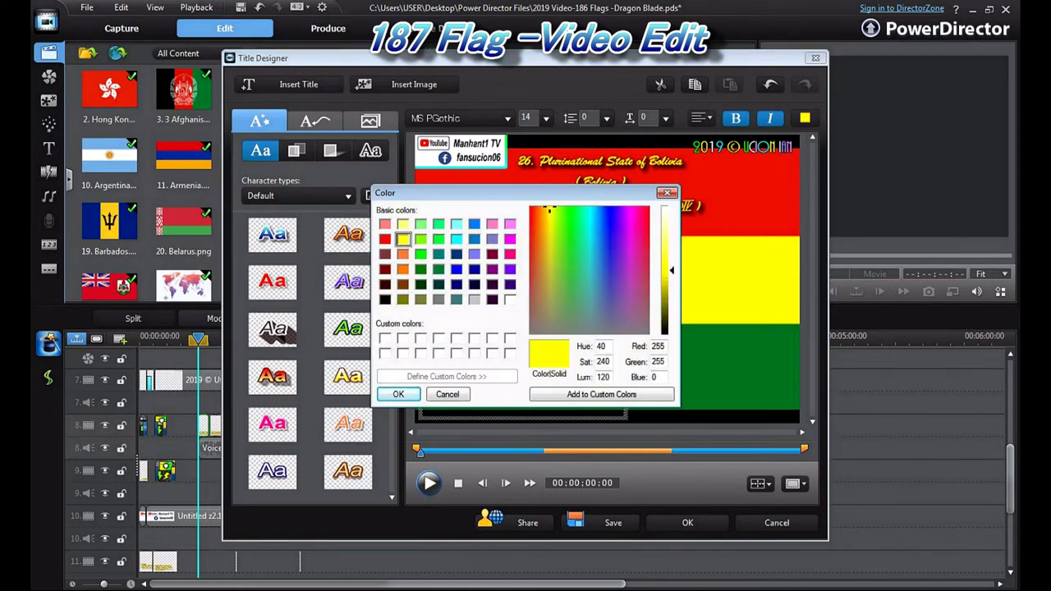
{"action": "left_click", "coordinate": [421, 239]}
{"action": "left_click", "coordinate": [398, 394]}
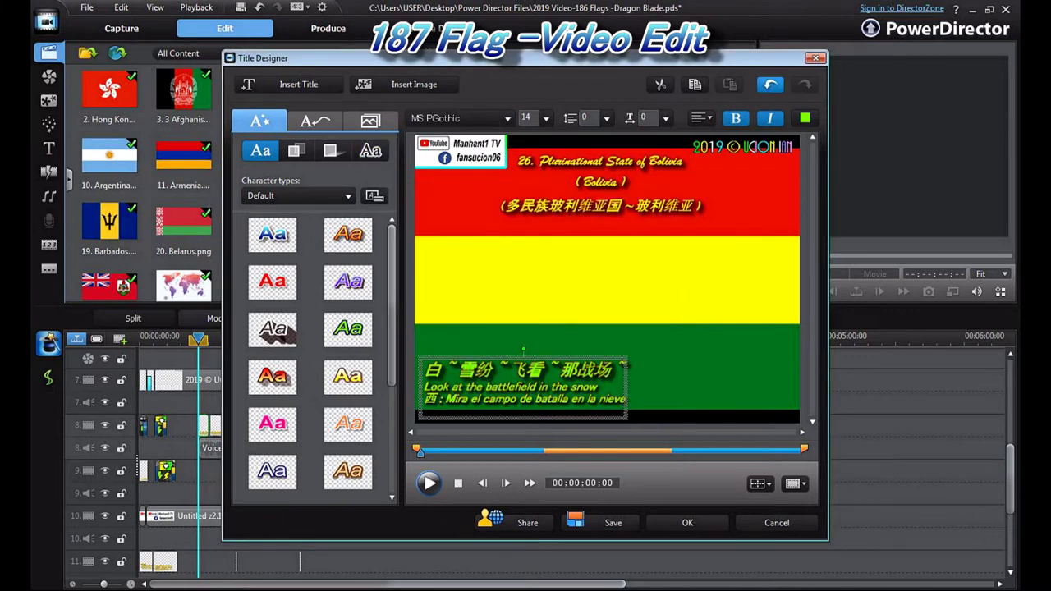
{"action": "left_click", "coordinate": [770, 84]}
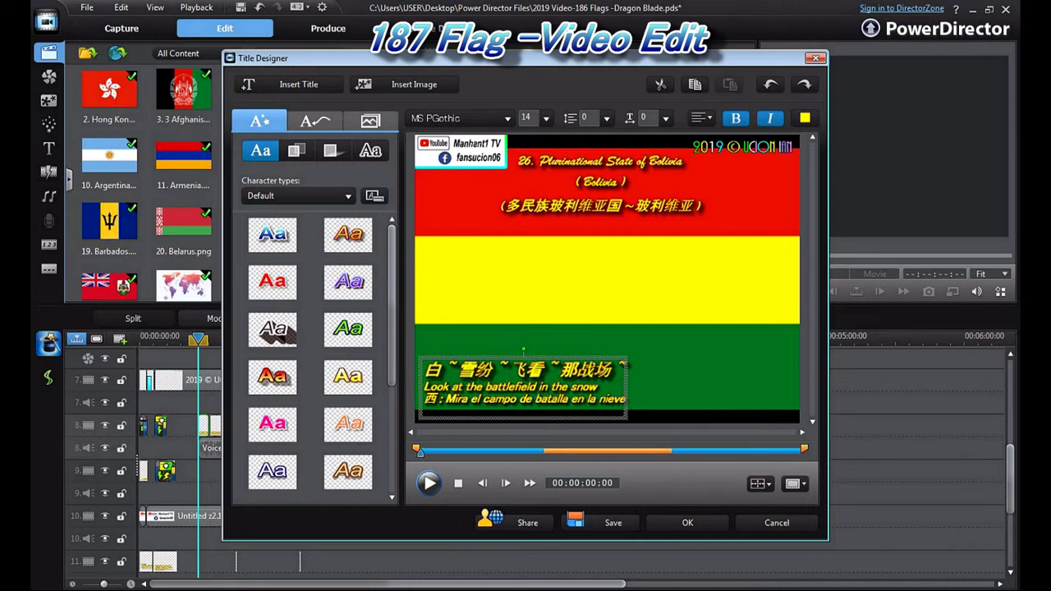
Browse the available fonts for the Bolivia subtitle text, leaving without choosing one.
{"action": "left_click", "coordinate": [460, 118]}
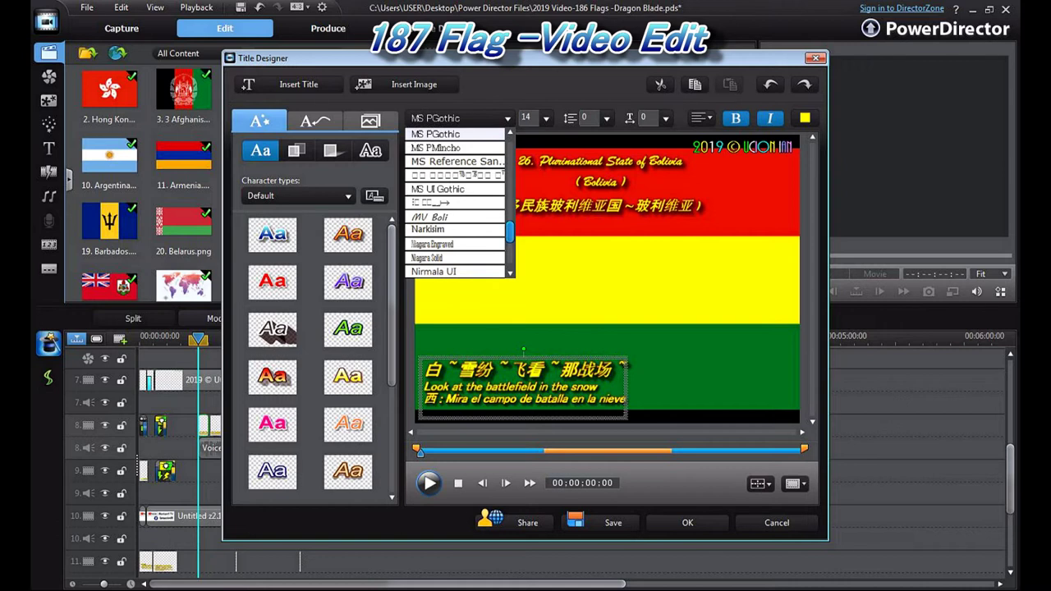
{"action": "scroll", "coordinate": [510, 232], "scroll_direction": "up", "scroll_amount": 12}
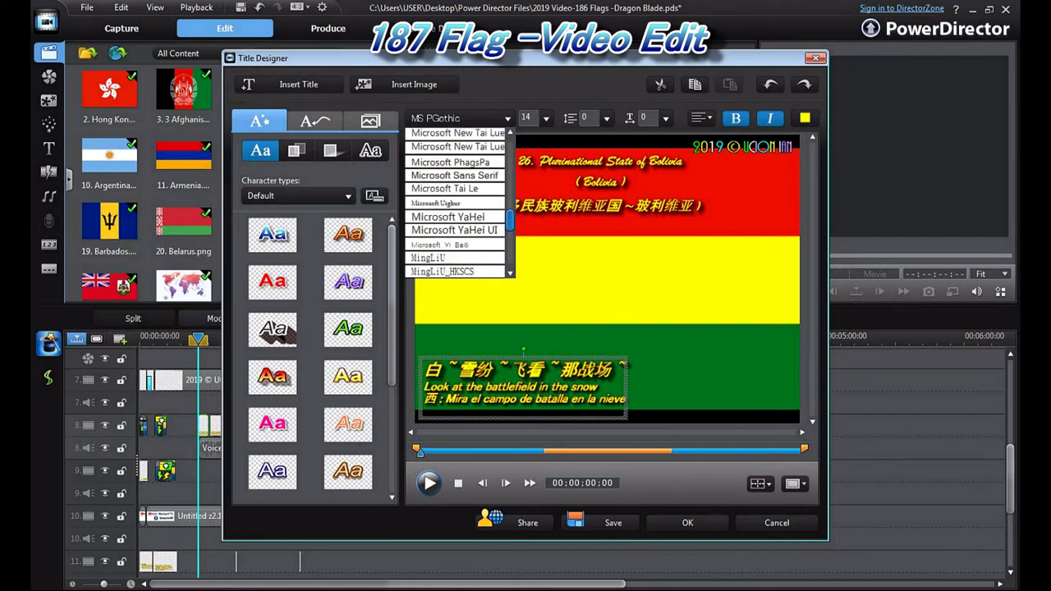
{"action": "scroll", "coordinate": [460, 202], "scroll_direction": "up", "scroll_amount": 12}
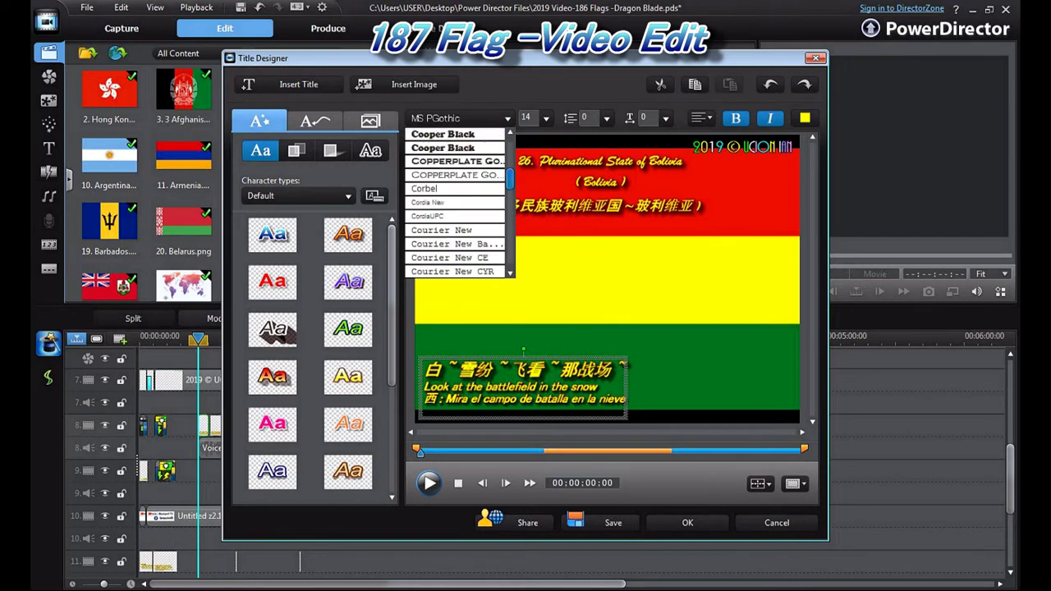
{"action": "scroll", "coordinate": [460, 202], "scroll_direction": "up", "scroll_amount": 5}
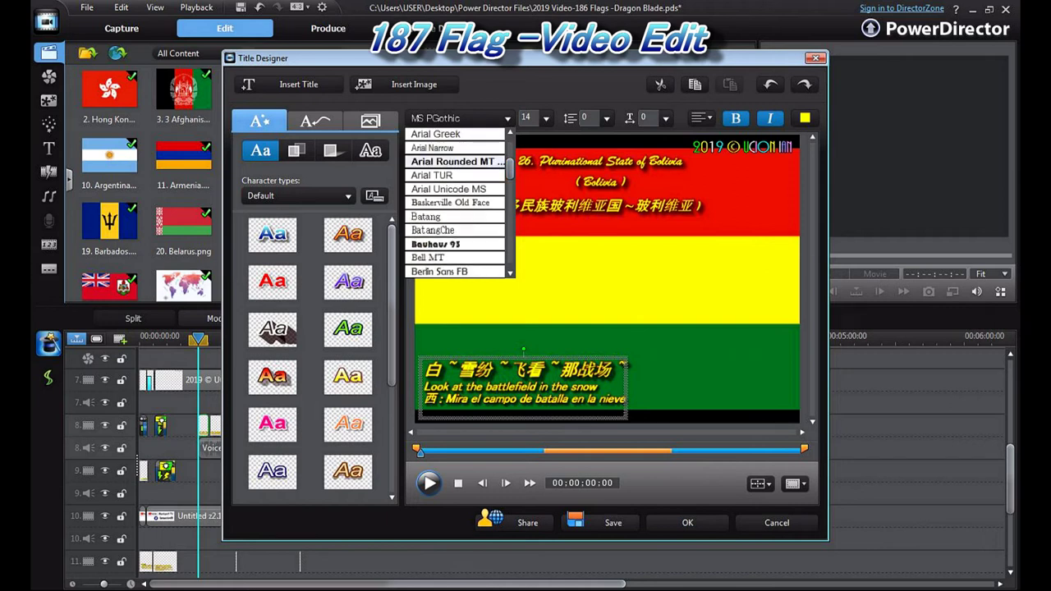
{"action": "key", "text": "Escape"}
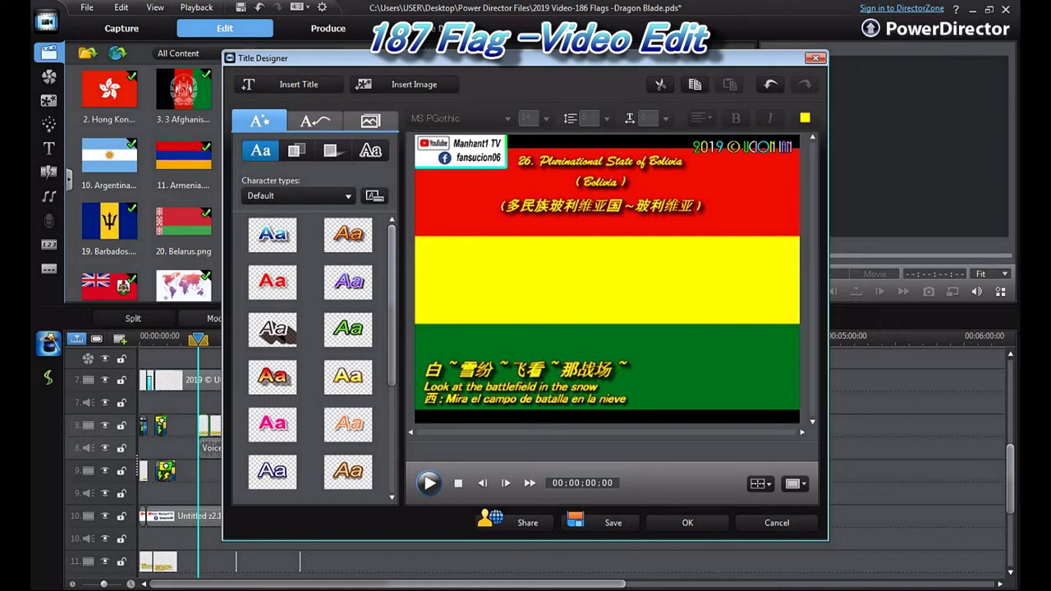
{"action": "left_click", "coordinate": [523, 386]}
{"action": "left_click", "coordinate": [459, 119]}
{"action": "scroll", "coordinate": [460, 202], "scroll_direction": "up", "scroll_amount": 6}
{"action": "scroll", "coordinate": [460, 202], "scroll_direction": "up", "scroll_amount": 12}
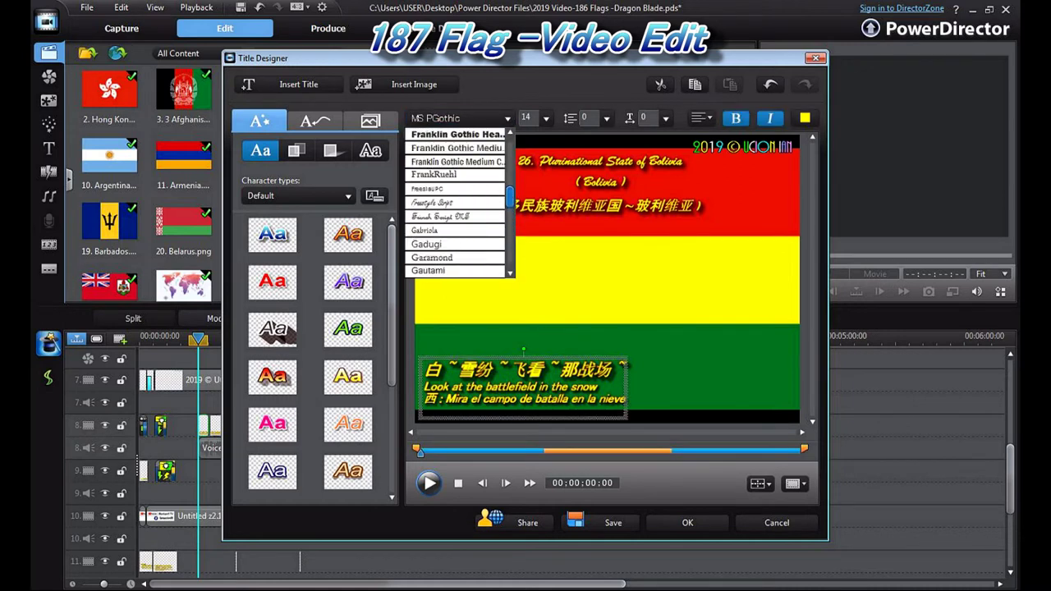
{"action": "scroll", "coordinate": [460, 202], "scroll_direction": "up", "scroll_amount": 4}
{"action": "scroll", "coordinate": [460, 202], "scroll_direction": "up", "scroll_amount": 5}
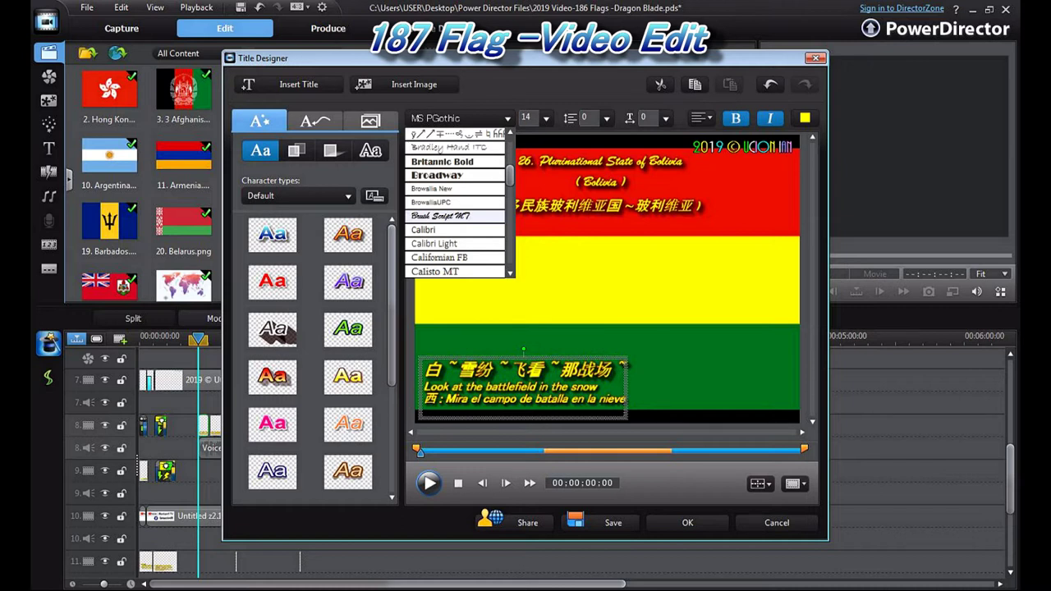
{"action": "scroll", "coordinate": [460, 202], "scroll_direction": "down", "scroll_amount": 7}
{"action": "key", "text": "Escape"}
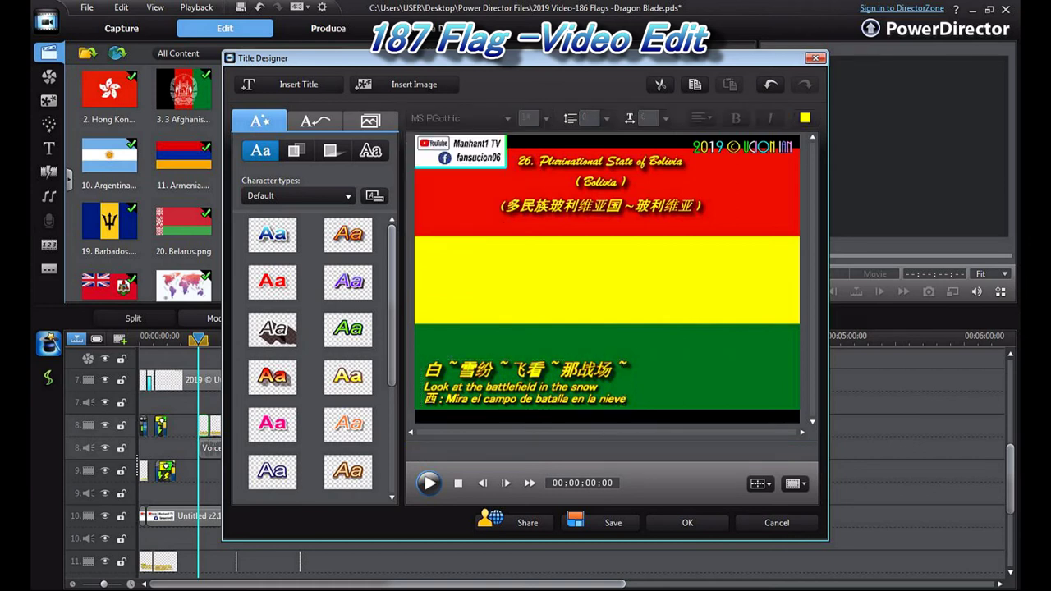
Browse the font sizes available for the Bolivia subtitle text without picking one, keeping the text block selected.
{"action": "left_click", "coordinate": [523, 384]}
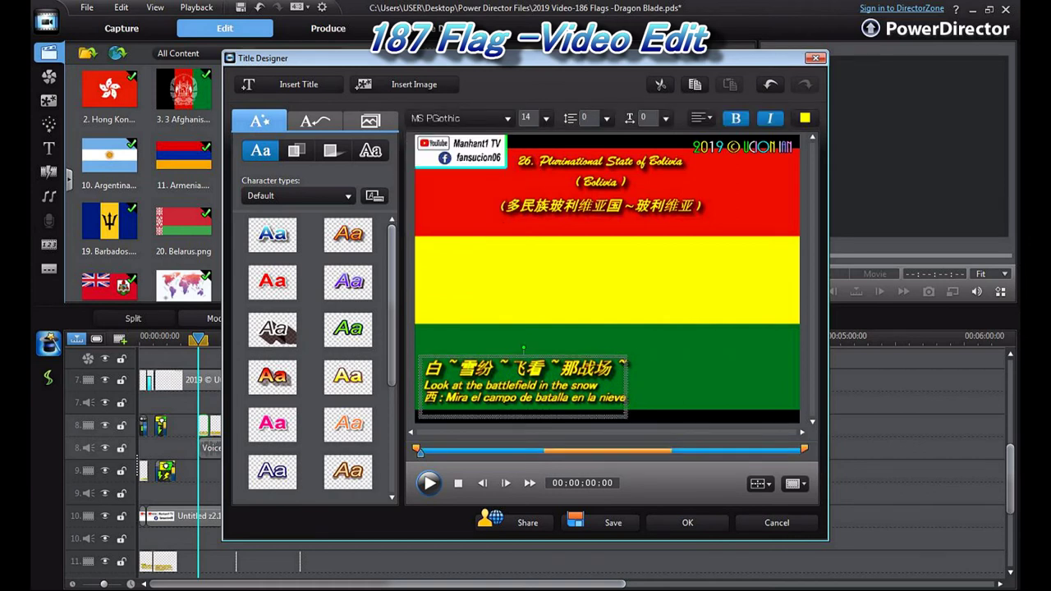
{"action": "left_click", "coordinate": [546, 119]}
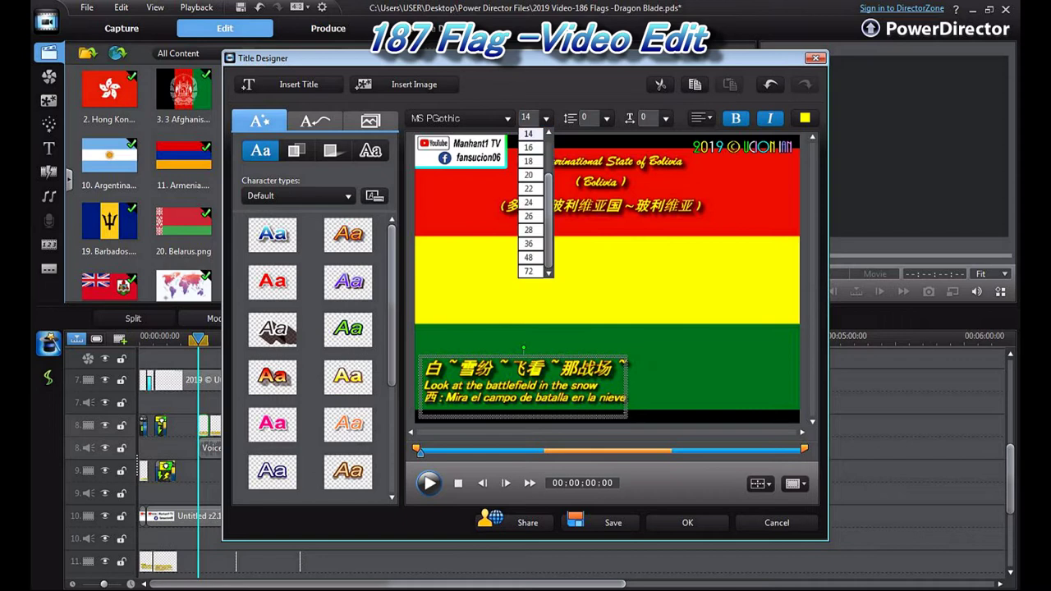
{"action": "left_click_drag", "start_coordinate": [549, 220], "coordinate": [548, 184]}
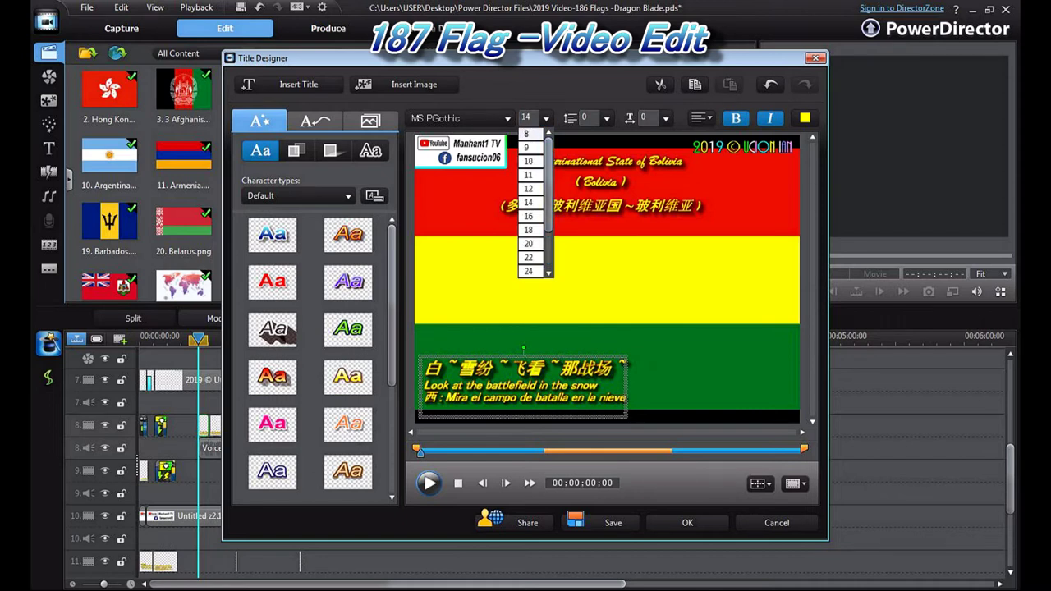
{"action": "key", "text": "Escape"}
{"action": "left_click", "coordinate": [523, 385]}
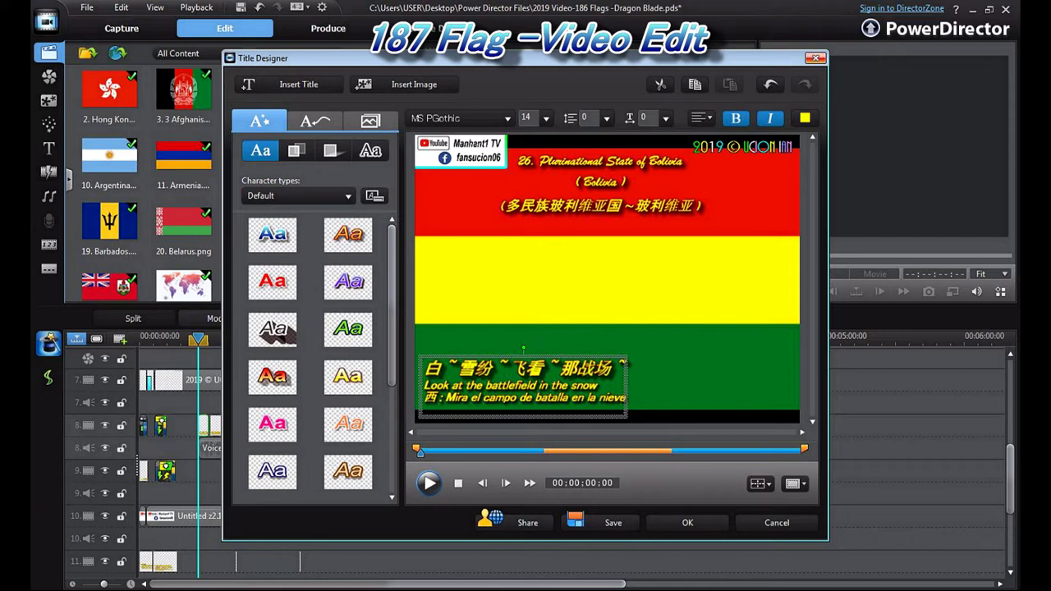
Close the Bolivia title's settings and preview the United Kingdom map overlay on track 3.
{"action": "left_click", "coordinate": [815, 57]}
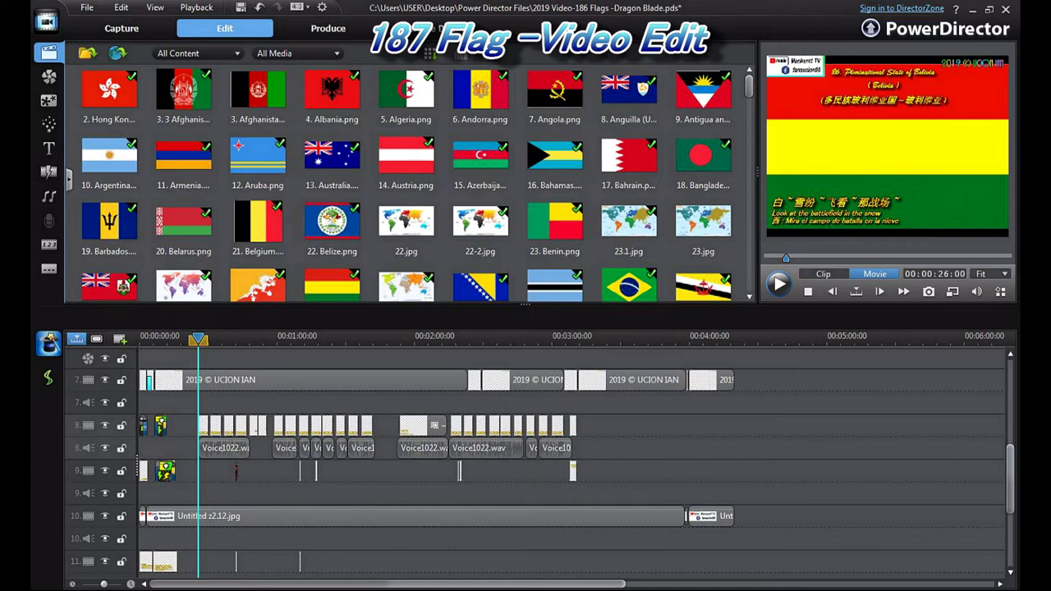
{"action": "left_click_drag", "start_coordinate": [1010, 479], "coordinate": [1010, 394]}
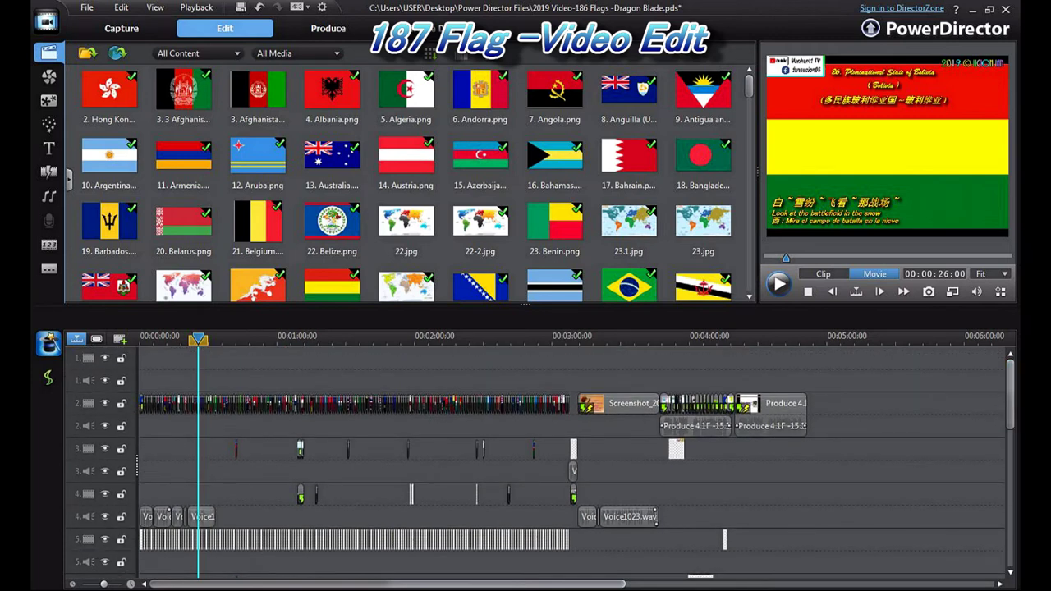
{"action": "left_click", "coordinate": [267, 448]}
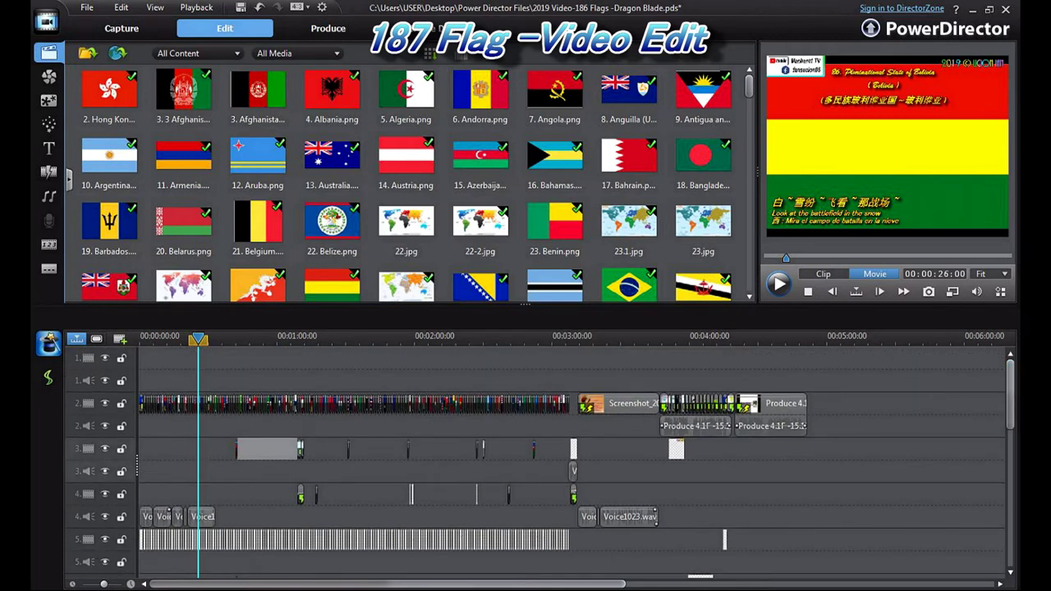
{"action": "left_click", "coordinate": [349, 448]}
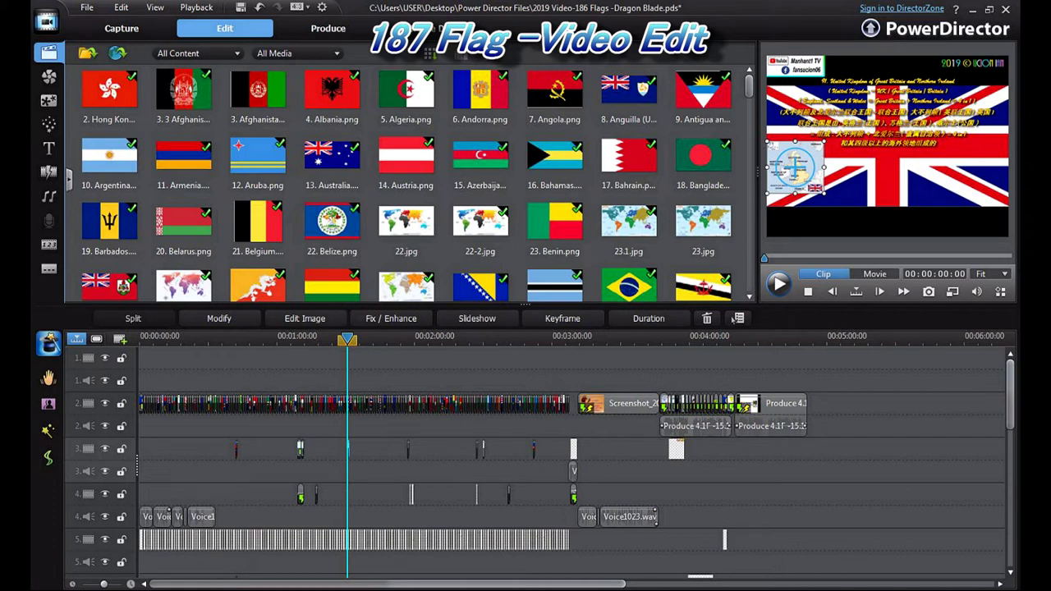
Return to the start of the timeline, preview the Malaysia flag, and check the Bahamas flag clip's duration without changing it.
{"action": "left_click_drag", "start_coordinate": [348, 338], "coordinate": [140, 338]}
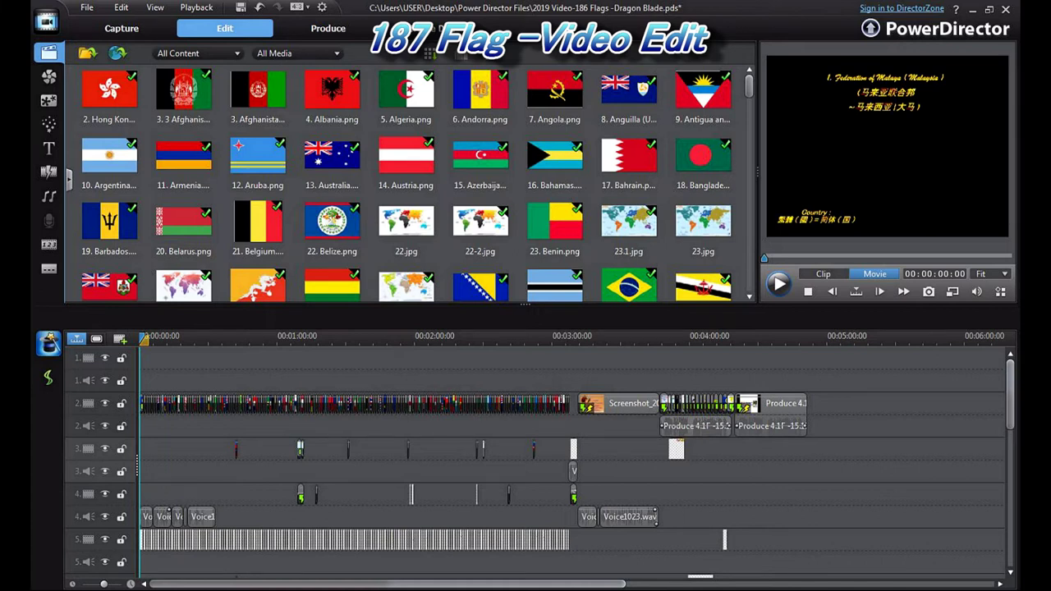
{"action": "left_click", "coordinate": [143, 403]}
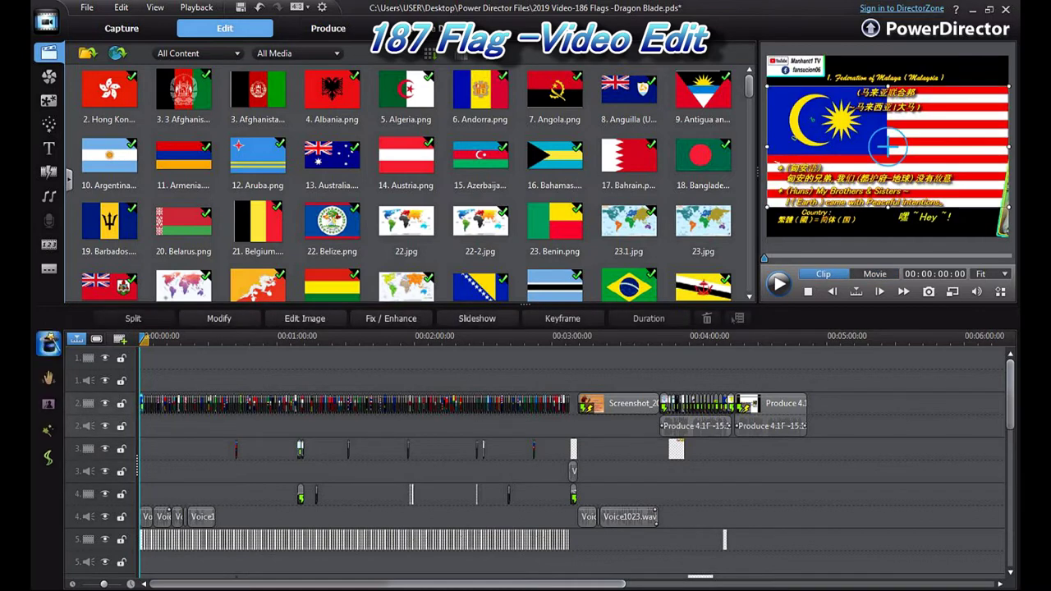
{"action": "left_click", "coordinate": [176, 403]}
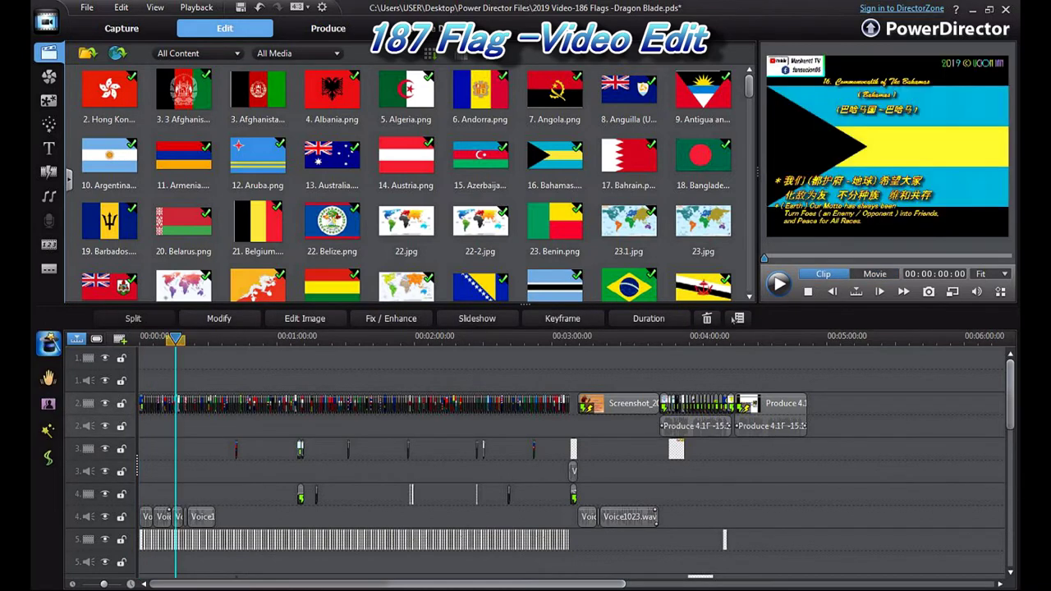
{"action": "left_click", "coordinate": [648, 318]}
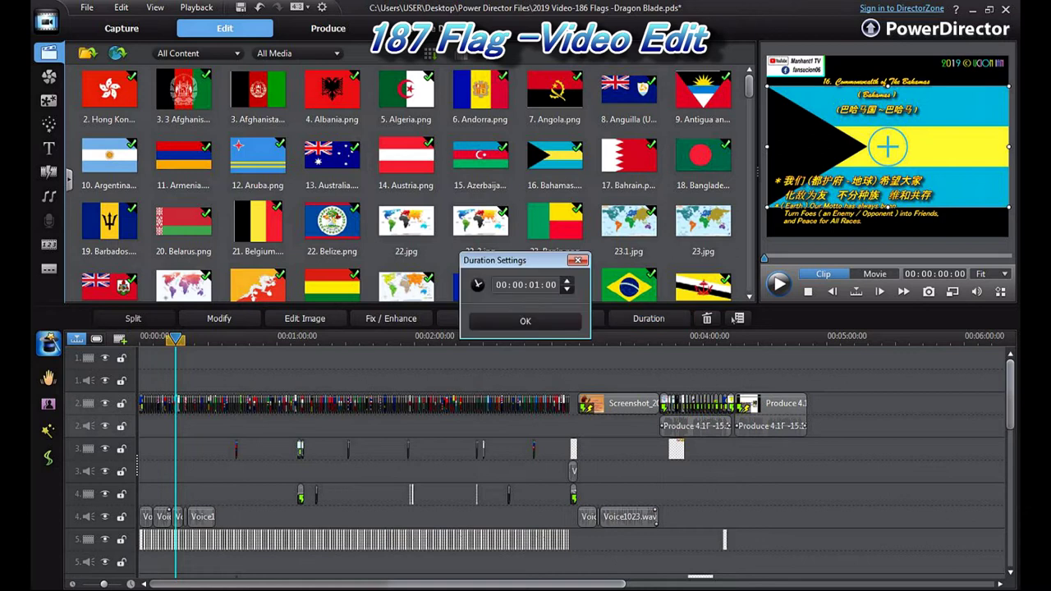
{"action": "left_click", "coordinate": [534, 285]}
{"action": "left_click", "coordinate": [578, 260]}
Check the duration of the Moldova flag clip on track 2 without changing it.
{"action": "left_click_drag", "start_coordinate": [175, 339], "coordinate": [395, 338]}
{"action": "left_click", "coordinate": [489, 403]}
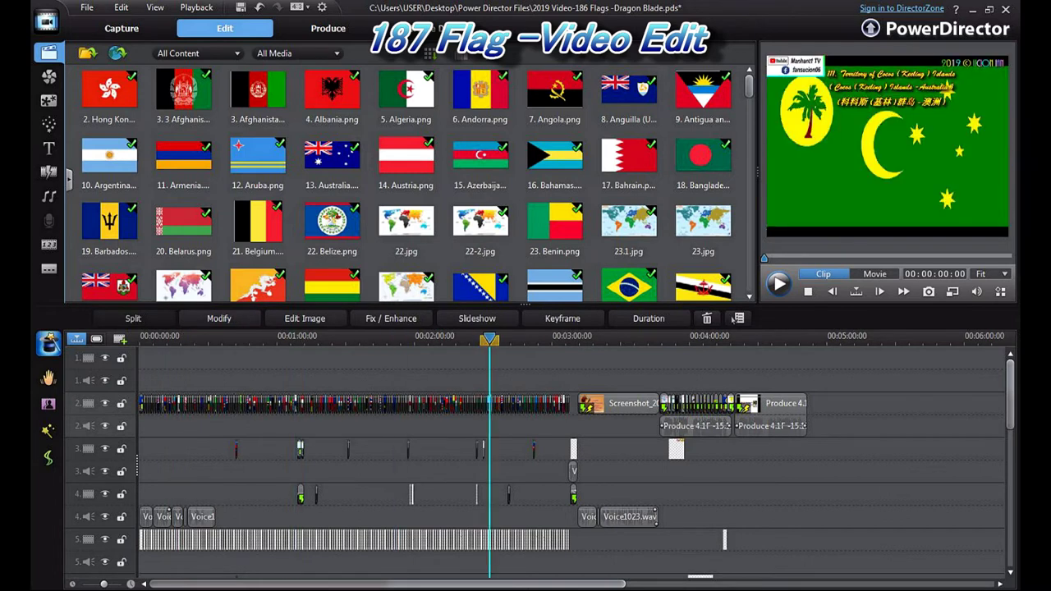
{"action": "left_click", "coordinate": [649, 318]}
{"action": "left_click", "coordinate": [578, 260]}
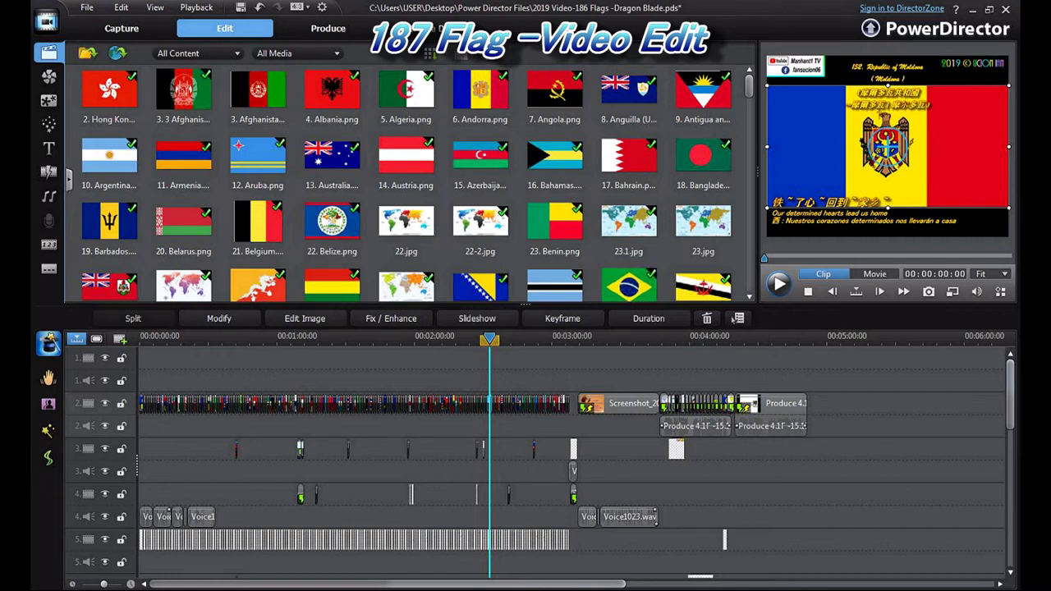
Review the Tibet flag overlay on track 3 in the PiP Designer and close it without changes.
{"action": "left_click", "coordinate": [236, 449]}
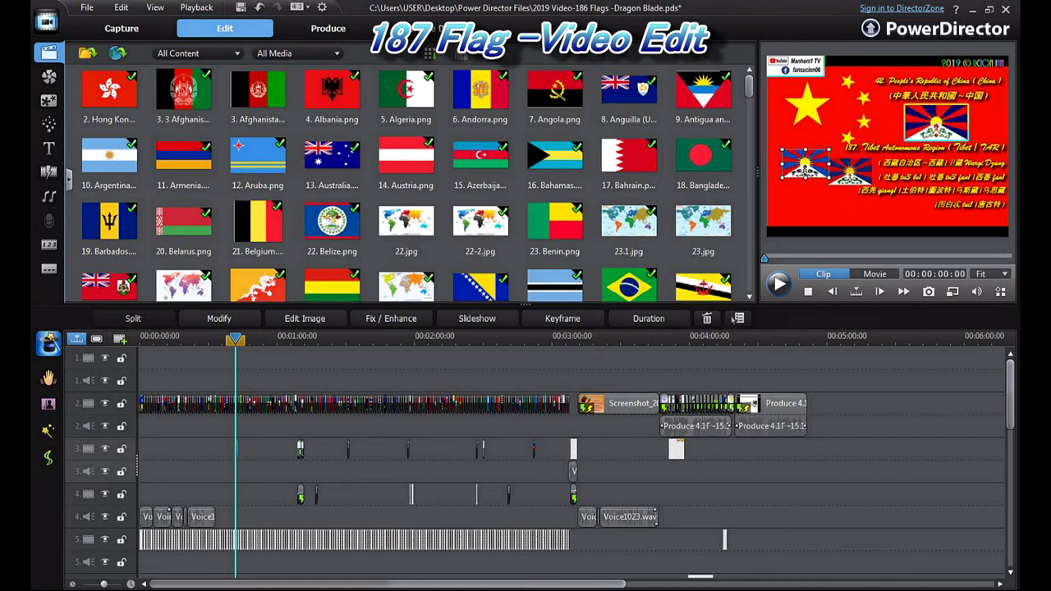
{"action": "left_click", "coordinate": [220, 318]}
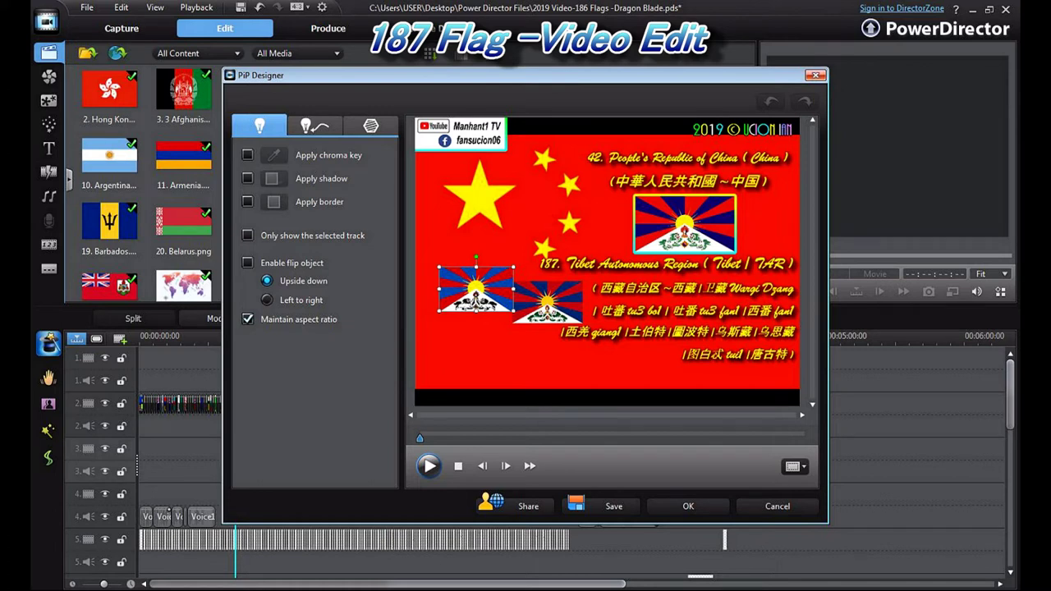
{"action": "left_click", "coordinate": [815, 75]}
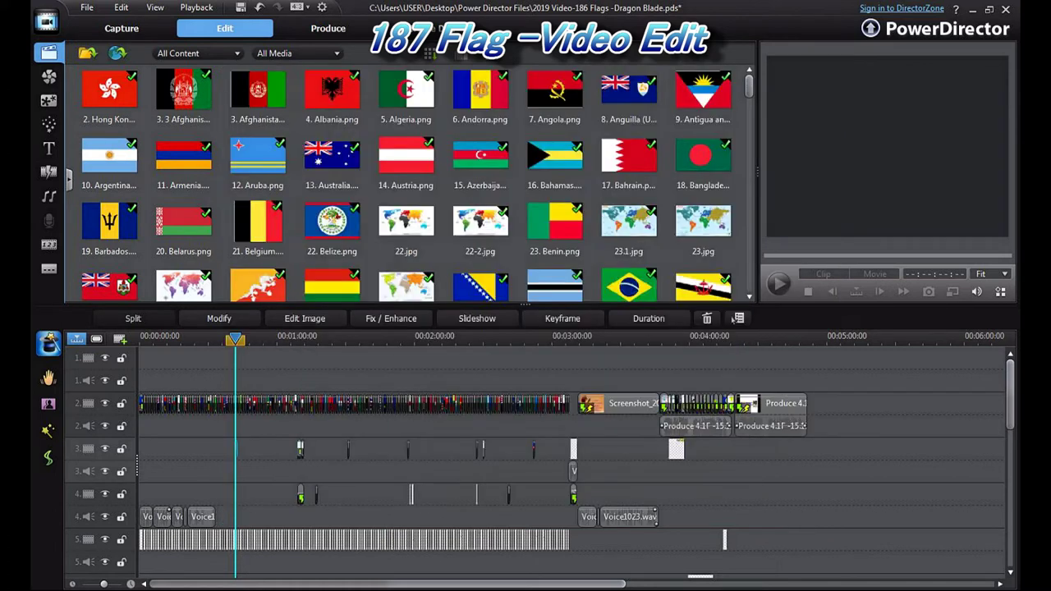
Preview the France world map overlay on track 3 and check its duration.
{"action": "left_click", "coordinate": [300, 448]}
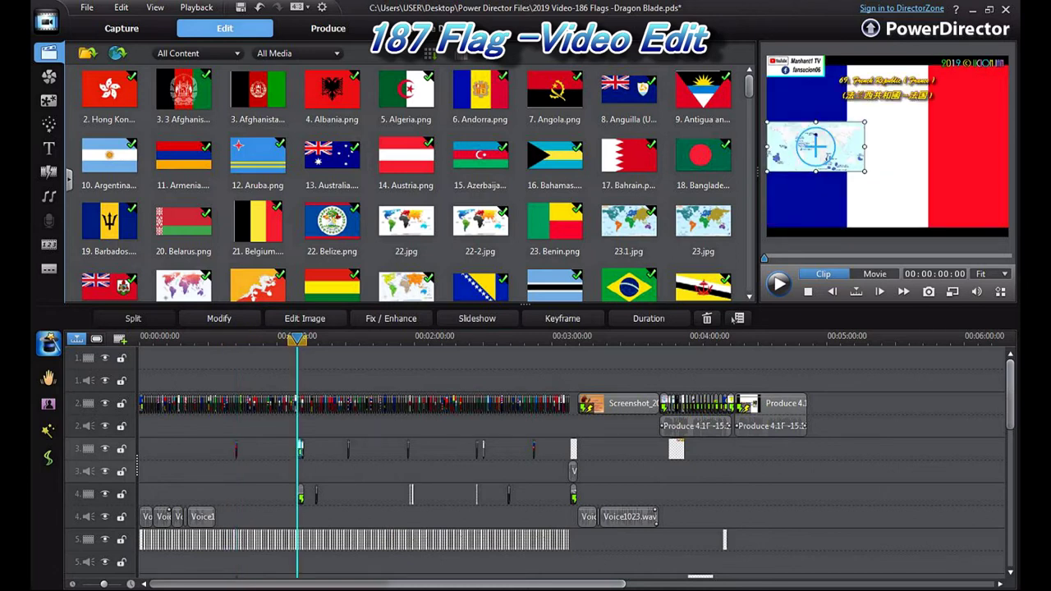
{"action": "left_click_drag", "start_coordinate": [1010, 393], "coordinate": [1010, 416]}
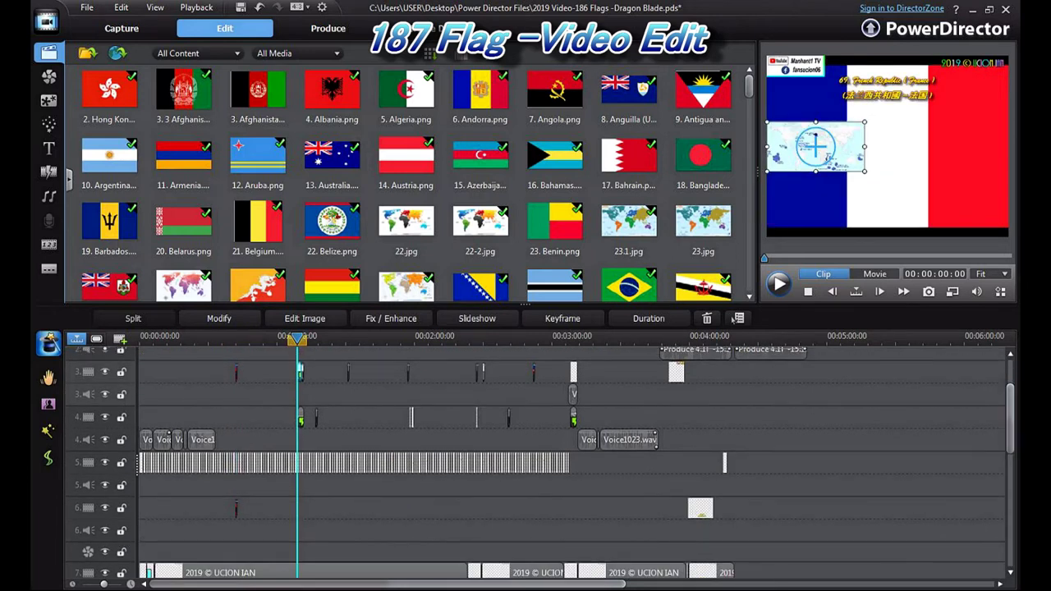
{"action": "key", "text": "space"}
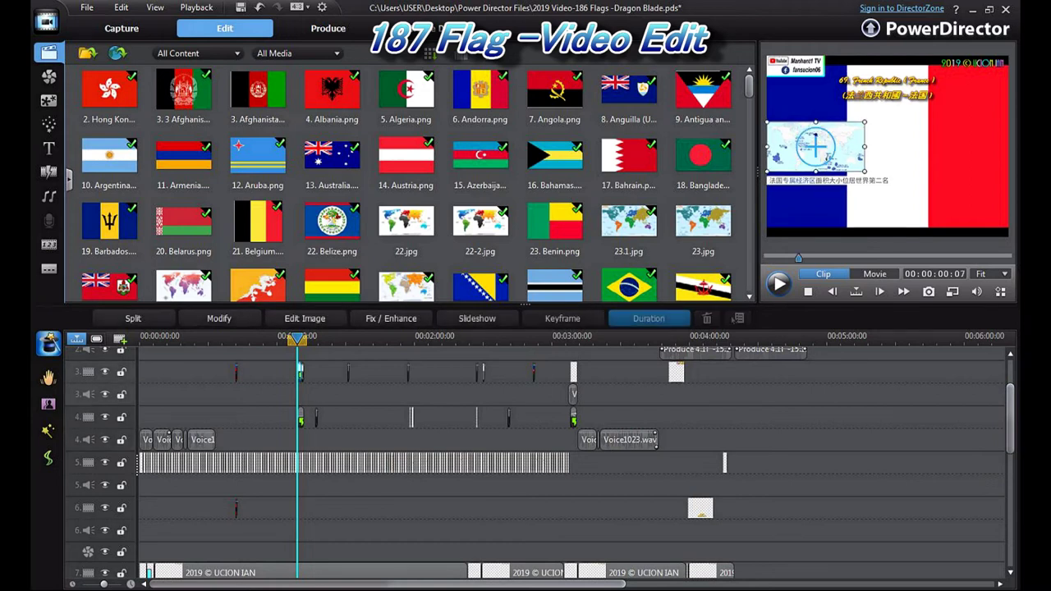
{"action": "left_click", "coordinate": [649, 318]}
{"action": "key", "text": "Return"}
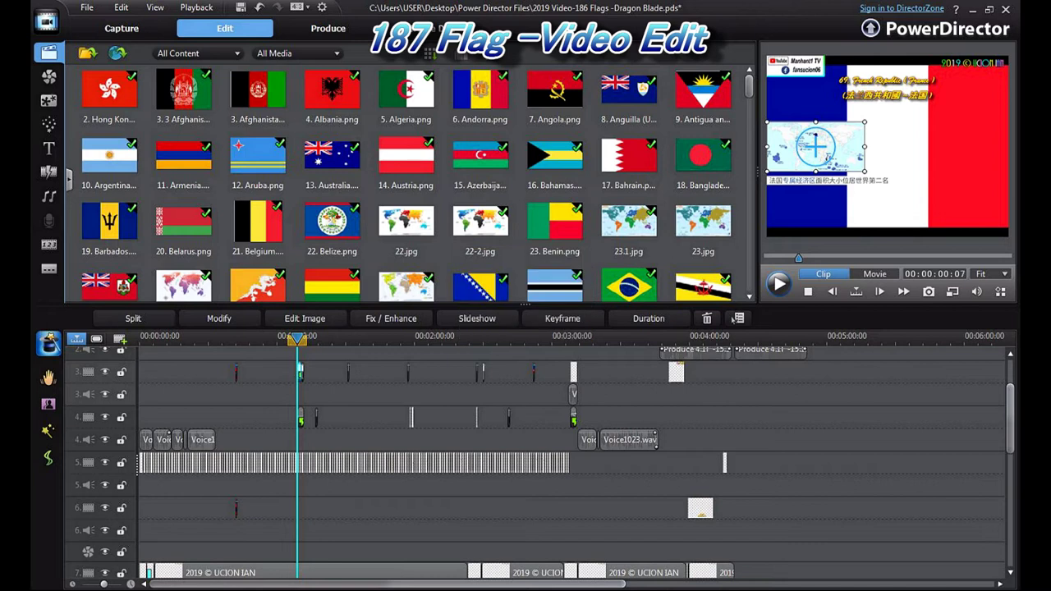
Check the duration of the Chinese caption overlay below the France map on track 4.
{"action": "left_click", "coordinate": [300, 417]}
{"action": "left_click", "coordinate": [649, 319]}
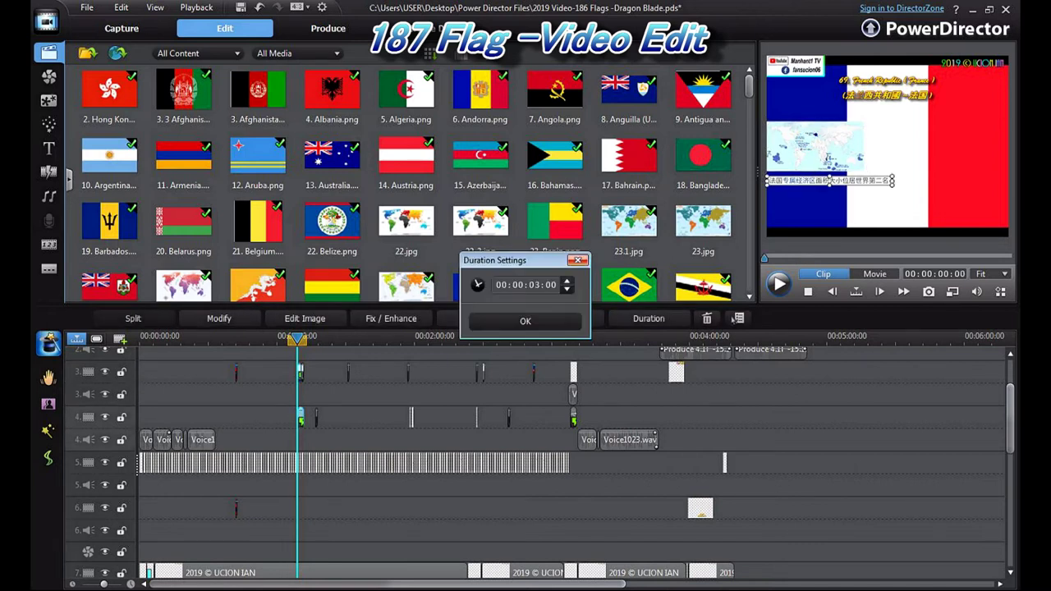
{"action": "key", "text": "Return"}
{"action": "scroll", "coordinate": [571, 460], "scroll_direction": "up", "scroll_amount": 3}
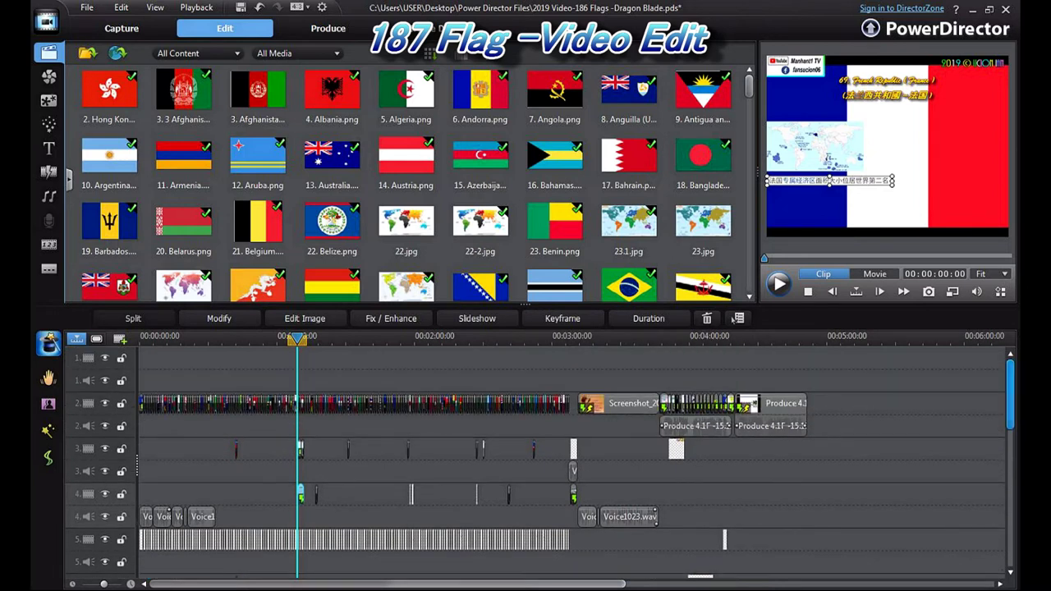
Check the durations of the United Kingdom map overlay and the Mayotte emblem overlay on track 3.
{"action": "left_click", "coordinate": [348, 448]}
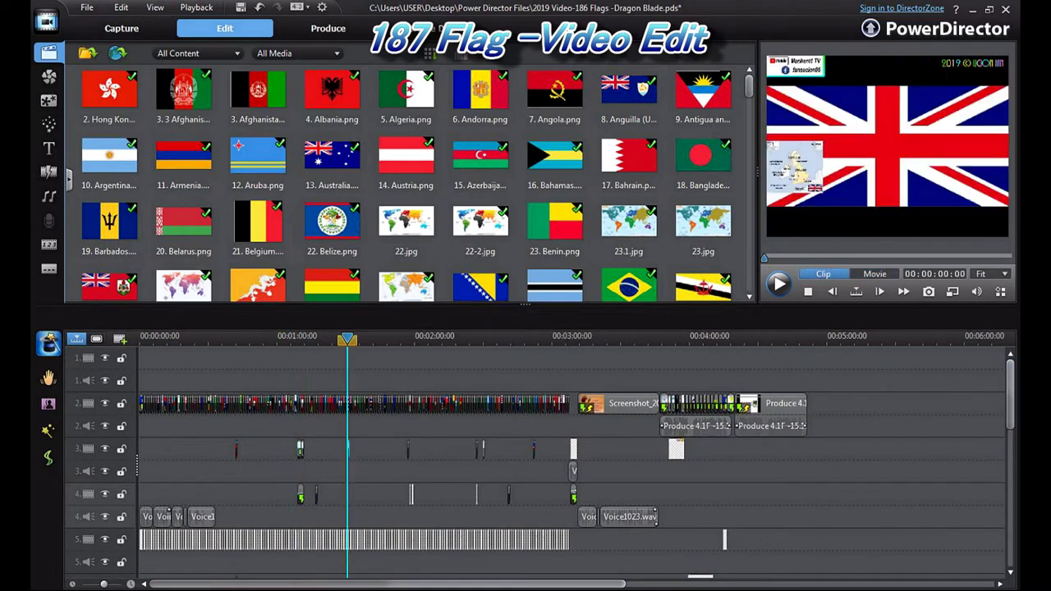
{"action": "left_click", "coordinate": [648, 319]}
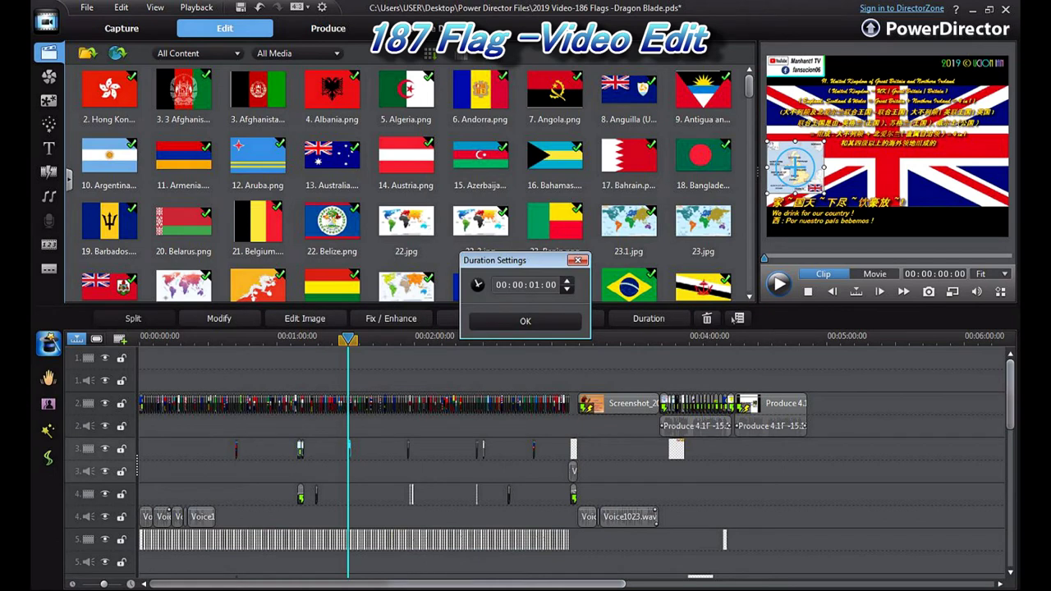
{"action": "left_click", "coordinate": [579, 256]}
{"action": "left_click", "coordinate": [482, 448]}
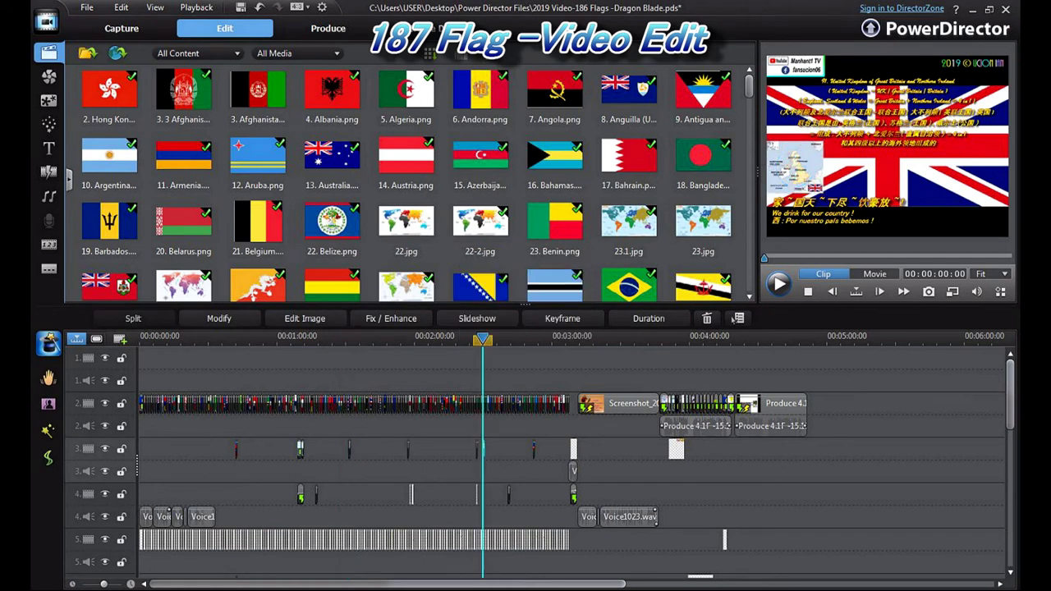
{"action": "left_click", "coordinate": [649, 318]}
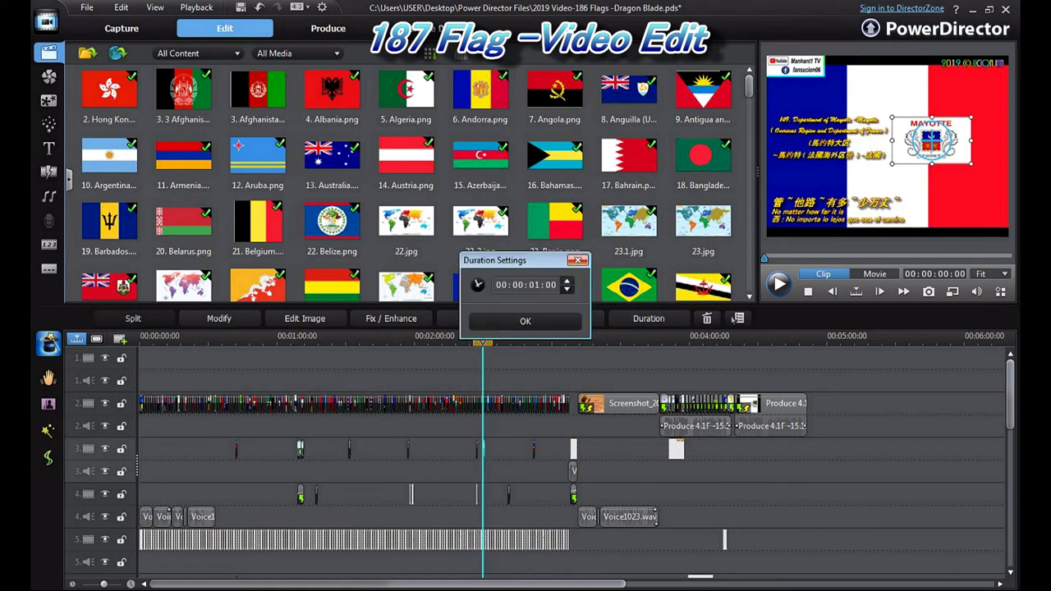
{"action": "key", "text": "Return"}
Check the duration of the "Bonus Track" title on track 3 without changing it.
{"action": "key", "text": "Down"}
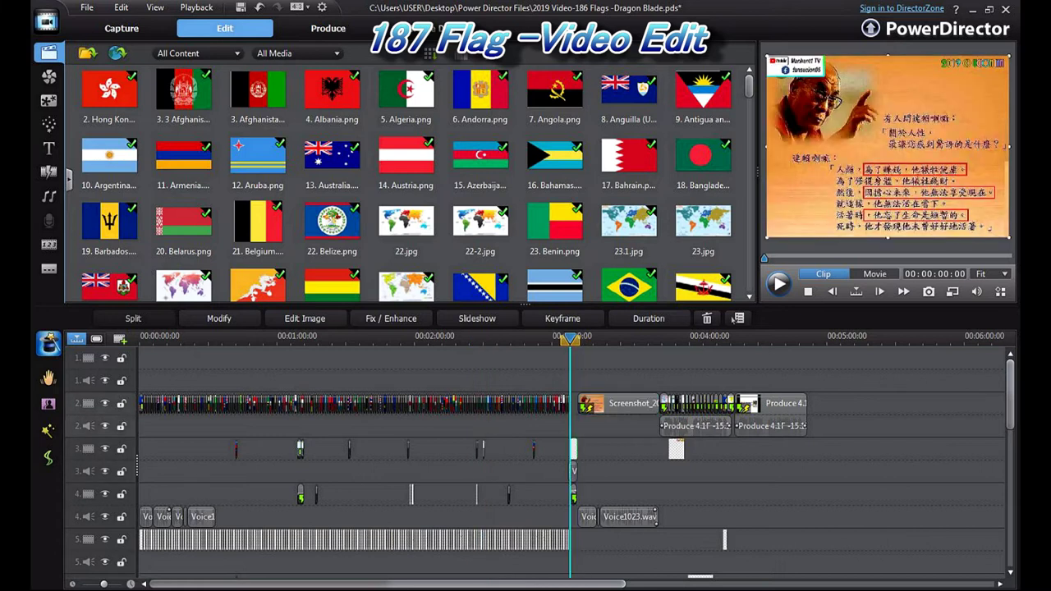
{"action": "key", "text": "Return"}
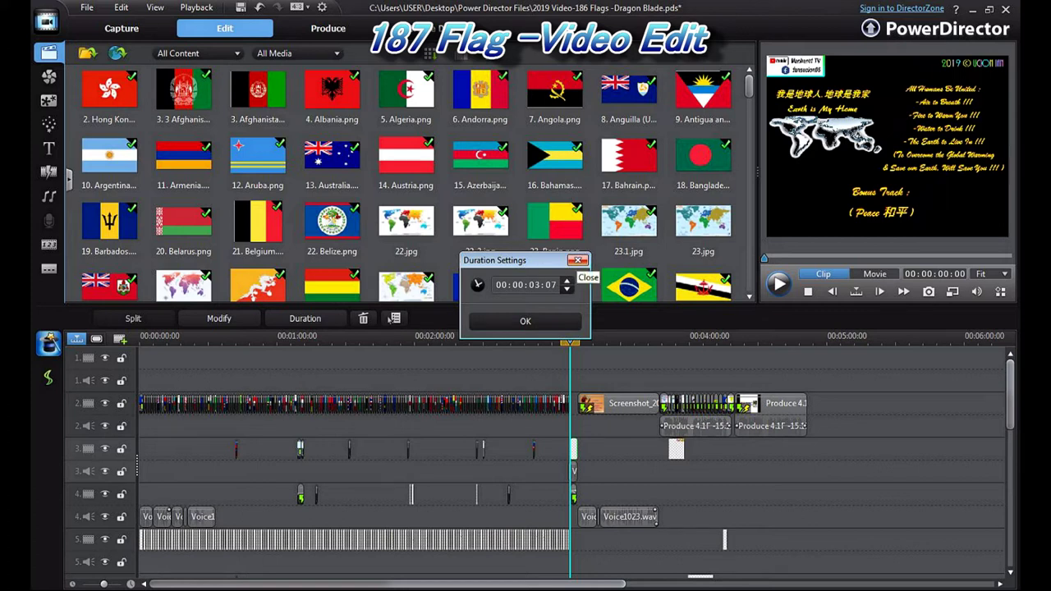
{"action": "left_click", "coordinate": [579, 260]}
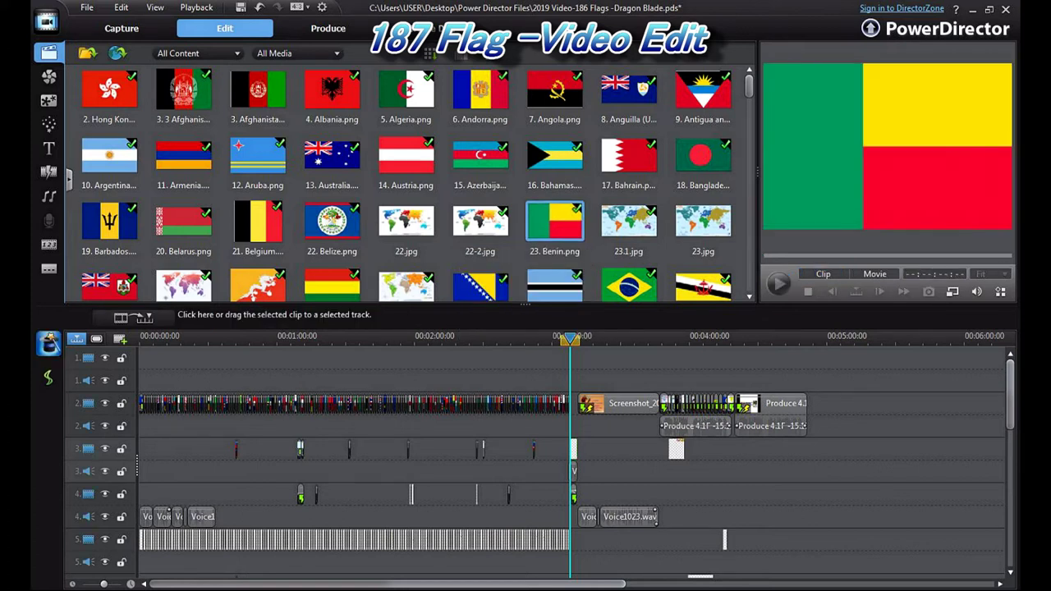
Review the "Bonus Track" title on track 3 in the Title Designer and cancel without changes.
{"action": "left_click", "coordinate": [573, 449]}
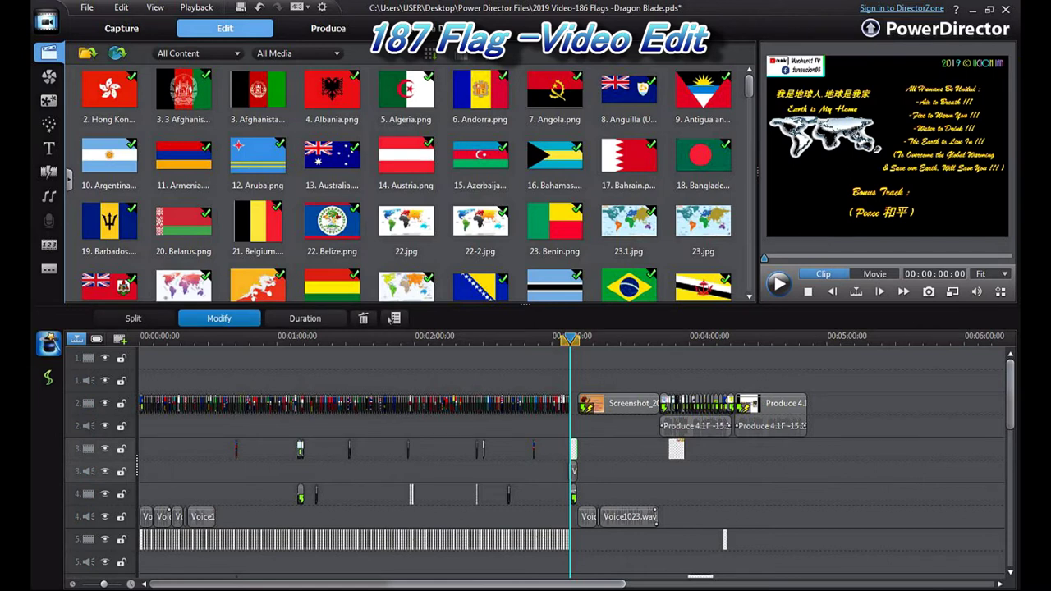
{"action": "left_click", "coordinate": [219, 318]}
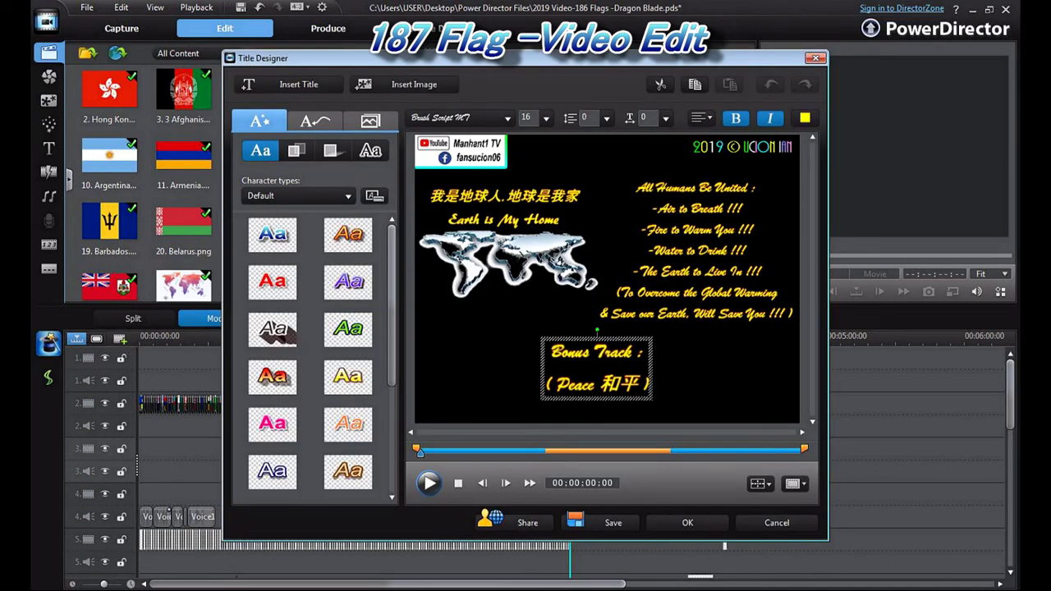
{"action": "left_click", "coordinate": [776, 523]}
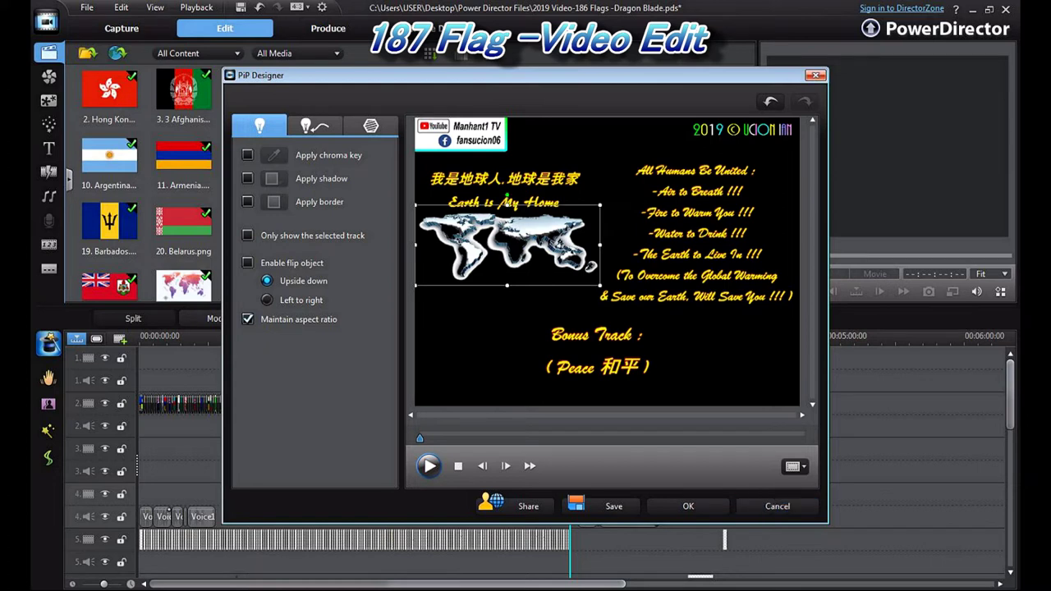
Leave the silver world map's PiP settings and review those of the Mordovia flag clip without changes.
{"action": "left_click", "coordinate": [815, 74]}
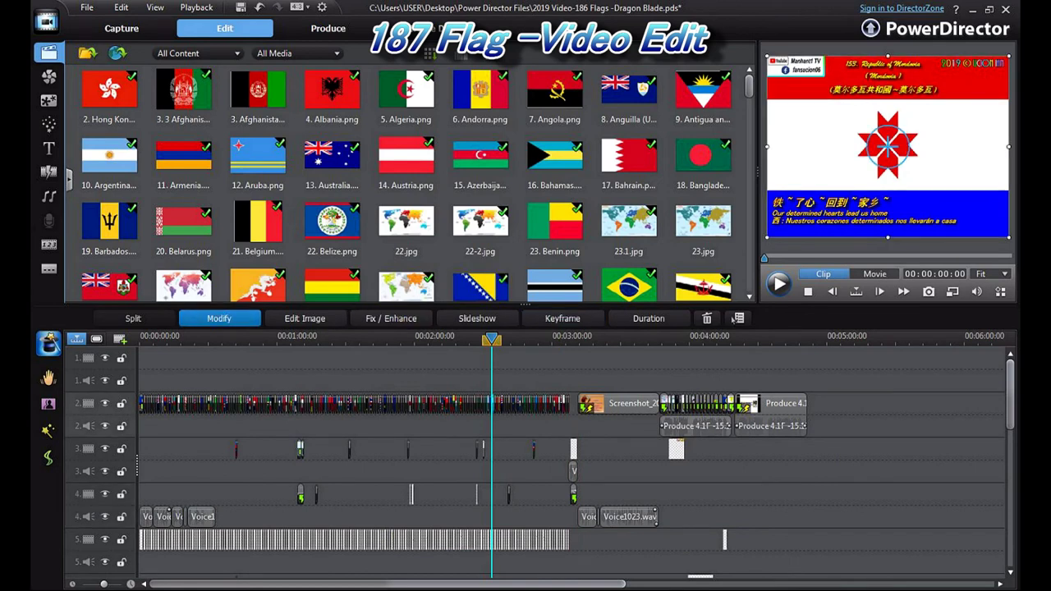
{"action": "left_click", "coordinate": [219, 318]}
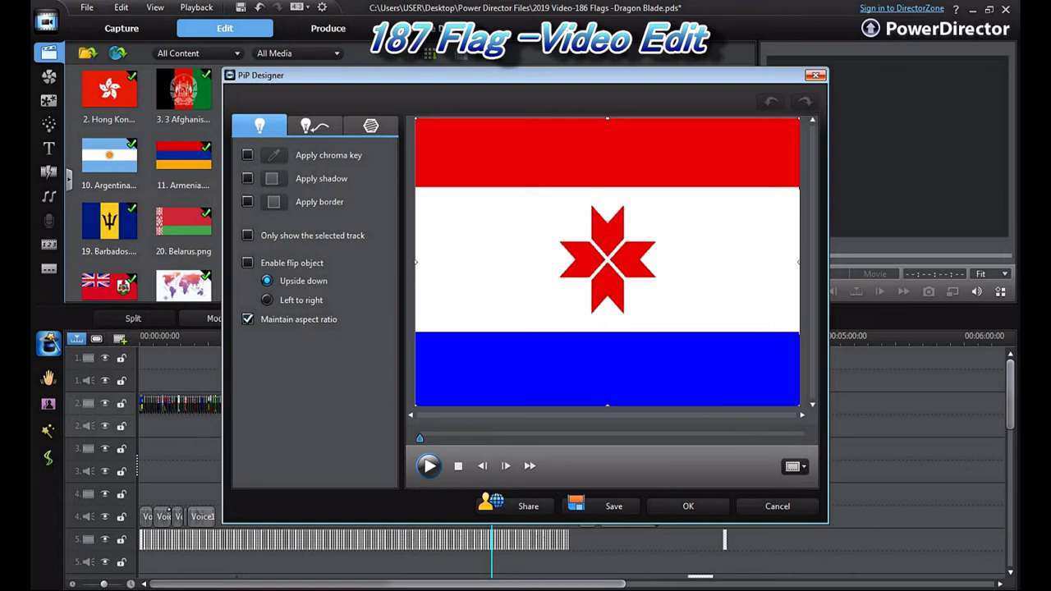
{"action": "left_click", "coordinate": [816, 75]}
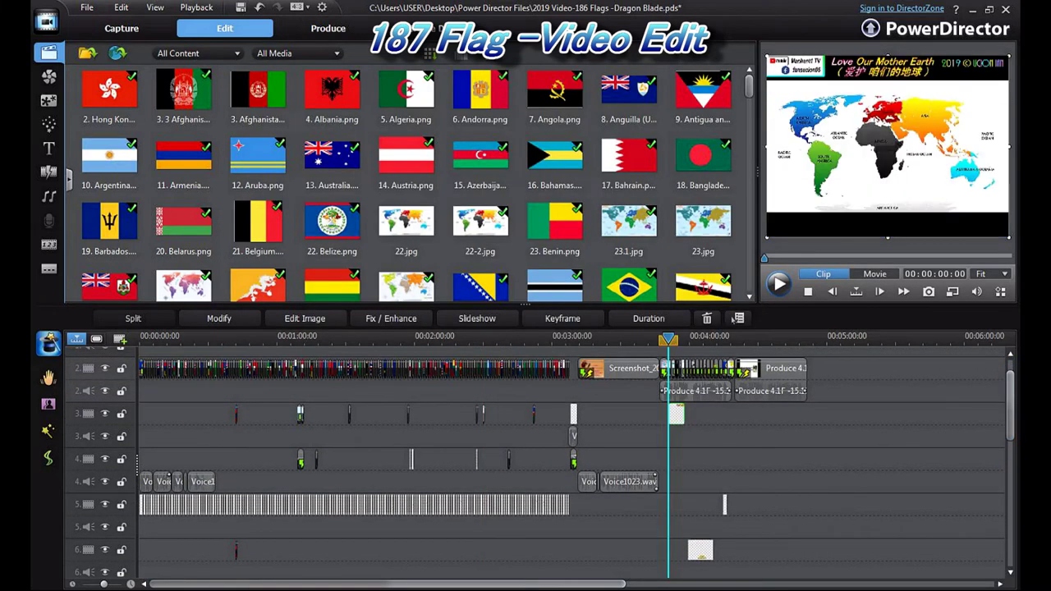
Review the "Love Our Mother Earth" title on track 3 in the Title Designer and leave it without changes.
{"action": "double_click", "coordinate": [676, 414]}
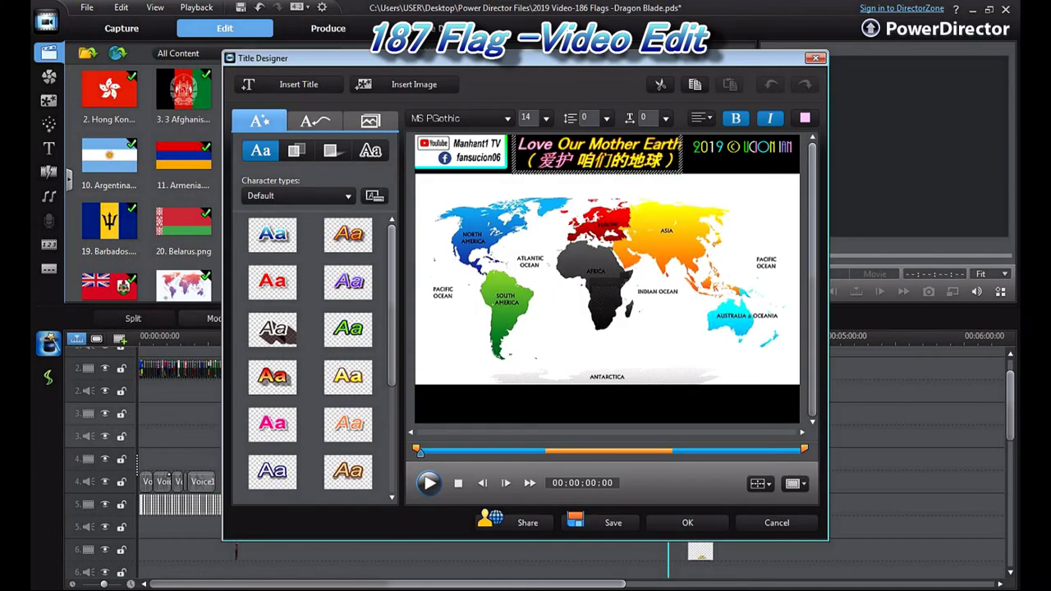
{"action": "key", "text": "Escape"}
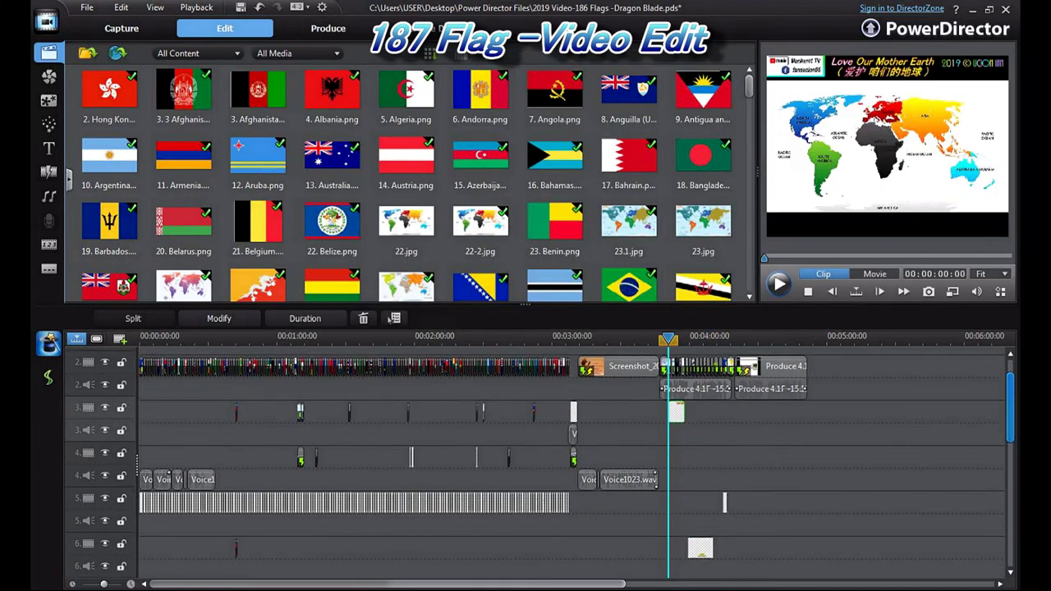
{"action": "left_click_drag", "start_coordinate": [1010, 394], "coordinate": [1010, 420]}
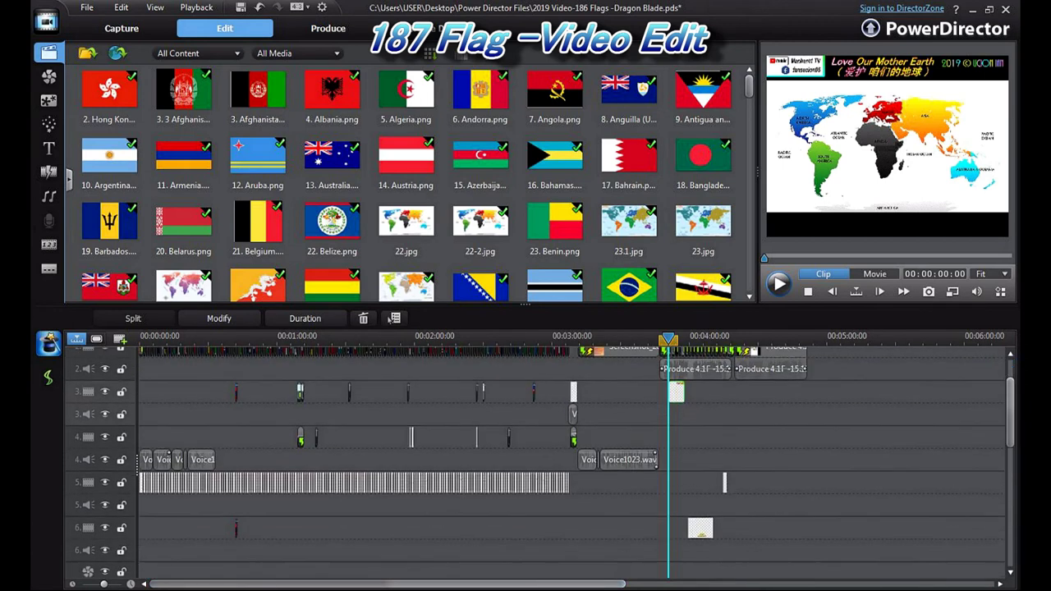
Select the voice clips on track 4, and review the Austria title on track 5 in the Title Designer without changes.
{"action": "left_click", "coordinate": [202, 459]}
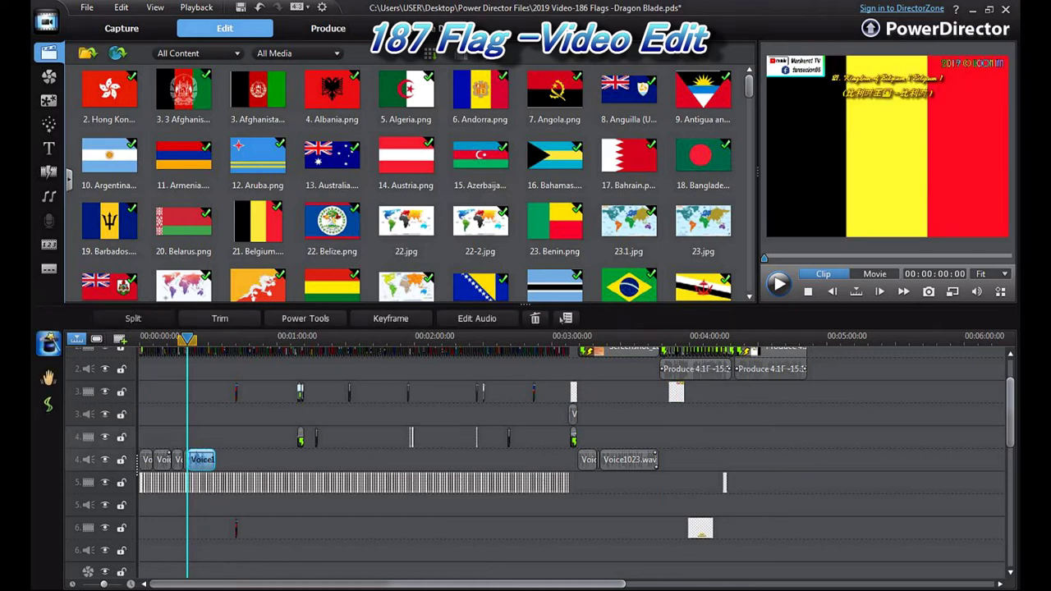
{"action": "left_click", "coordinate": [178, 460]}
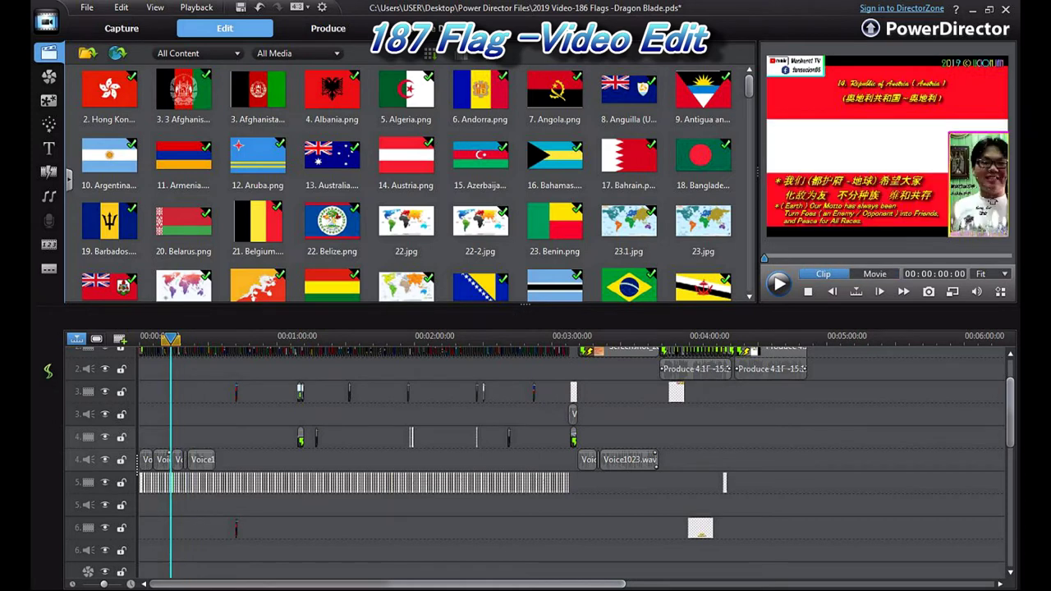
{"action": "double_click", "coordinate": [171, 482]}
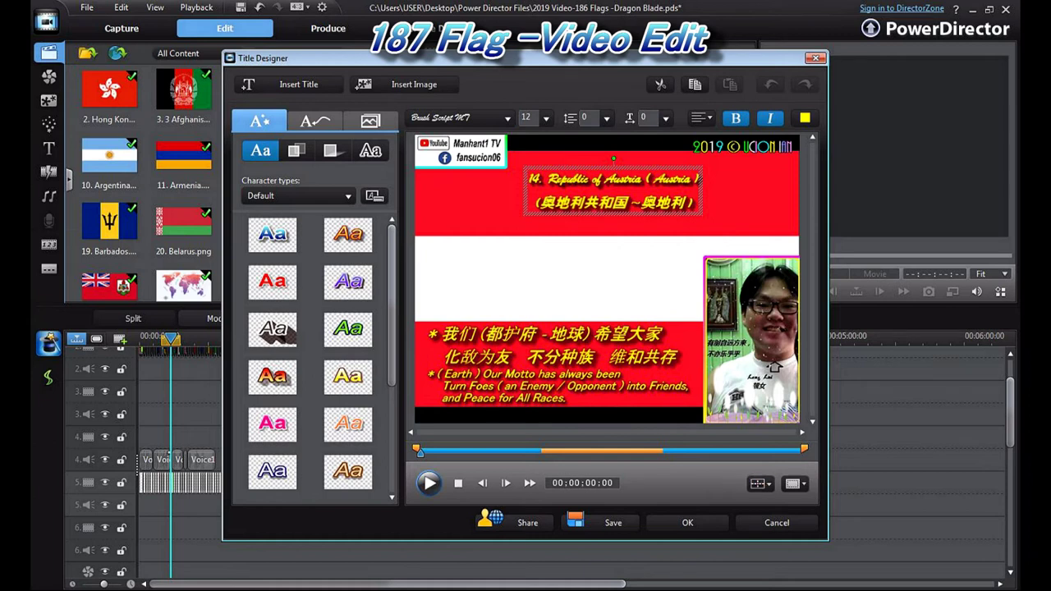
{"action": "left_click", "coordinate": [777, 523]}
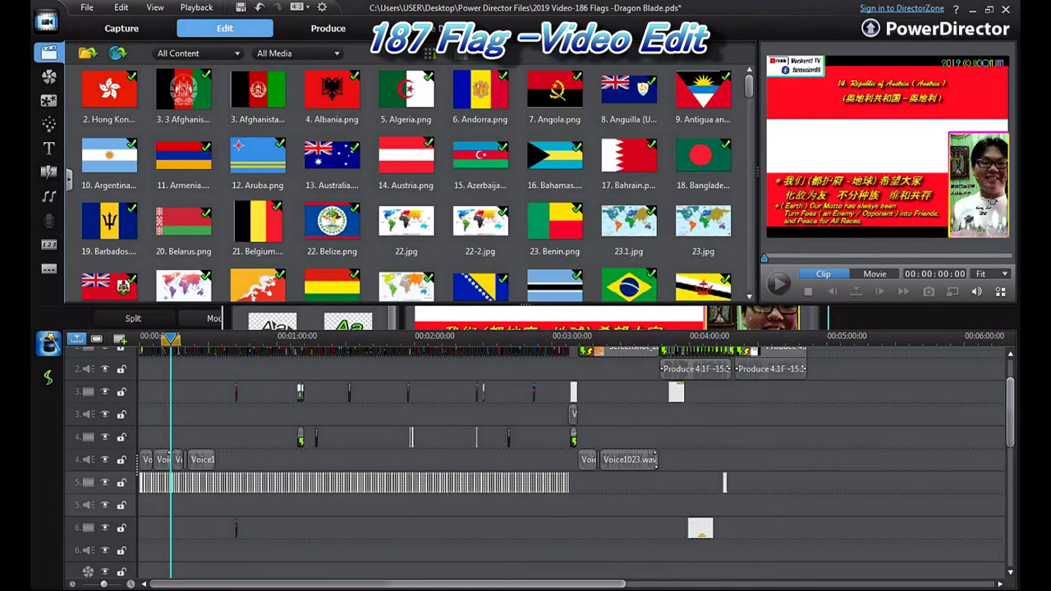
Review the Timor-Leste country title on track 5 in the Title Designer and close it without changes.
{"action": "left_click", "coordinate": [271, 482]}
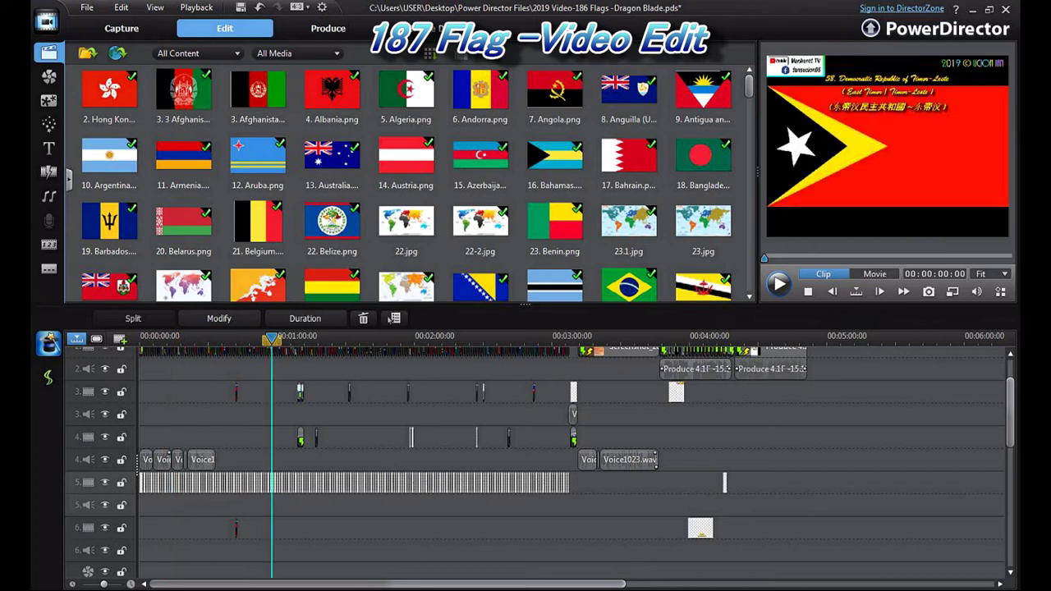
{"action": "left_click", "coordinate": [393, 319]}
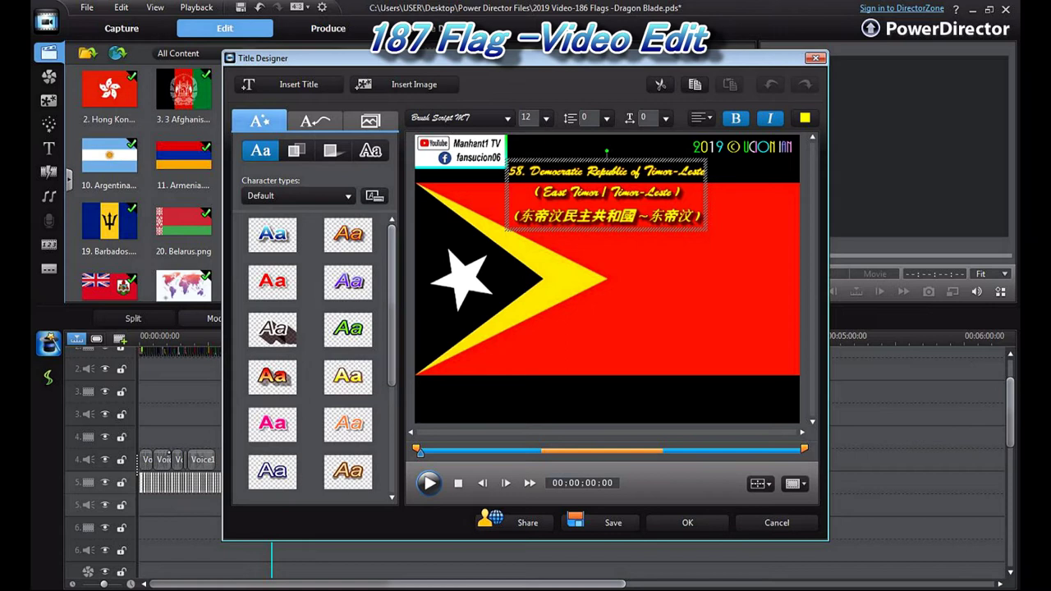
{"action": "left_click", "coordinate": [816, 57]}
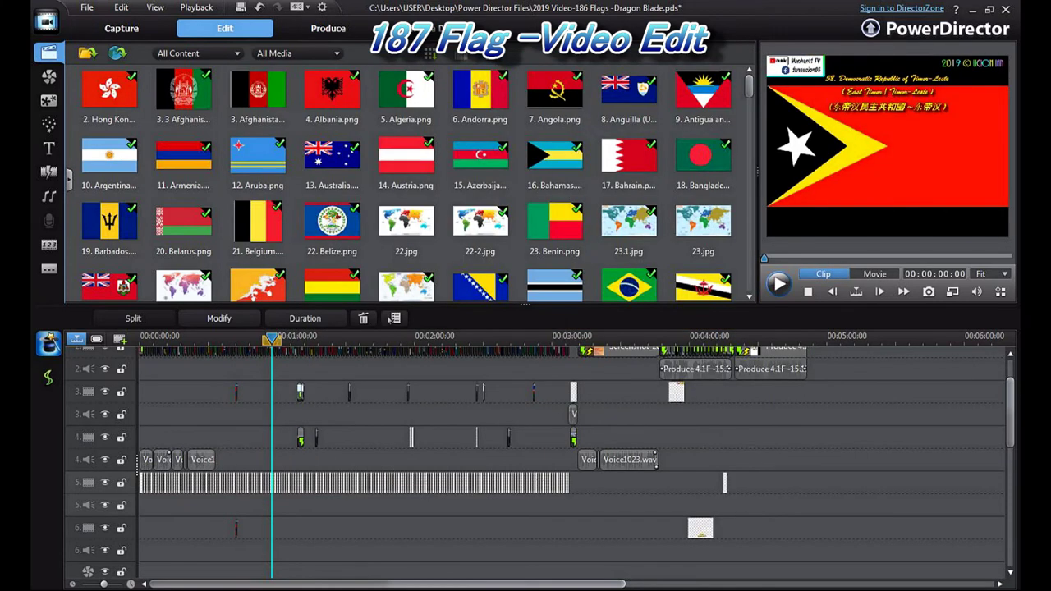
Review the "Look at the battlefield in the snow" lyric title on track 8 in the Title Designer without changes.
{"action": "scroll", "coordinate": [390, 319], "scroll_direction": "down", "scroll_amount": 5}
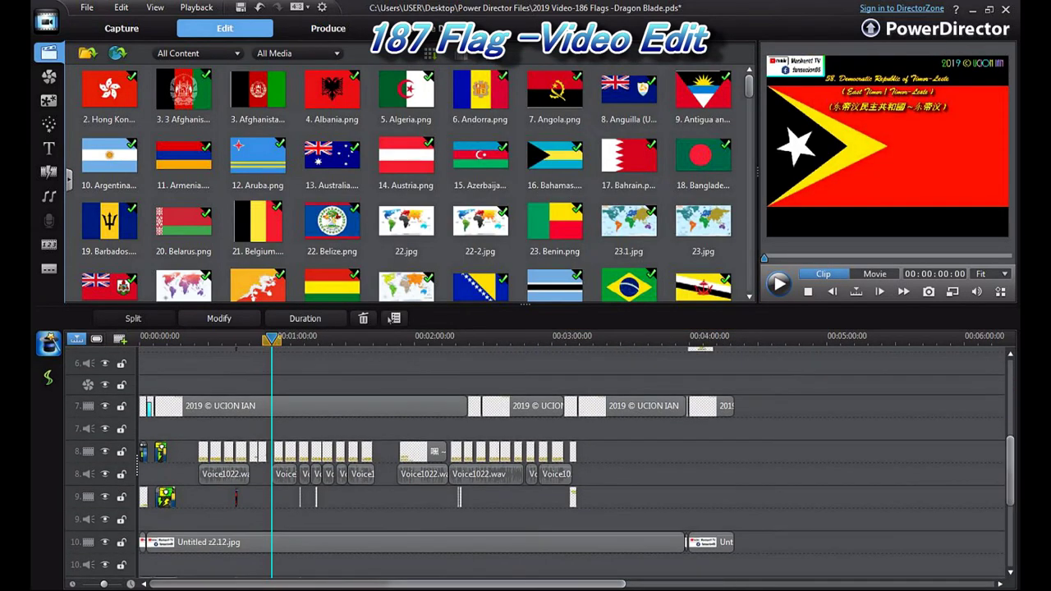
{"action": "left_click", "coordinate": [198, 337]}
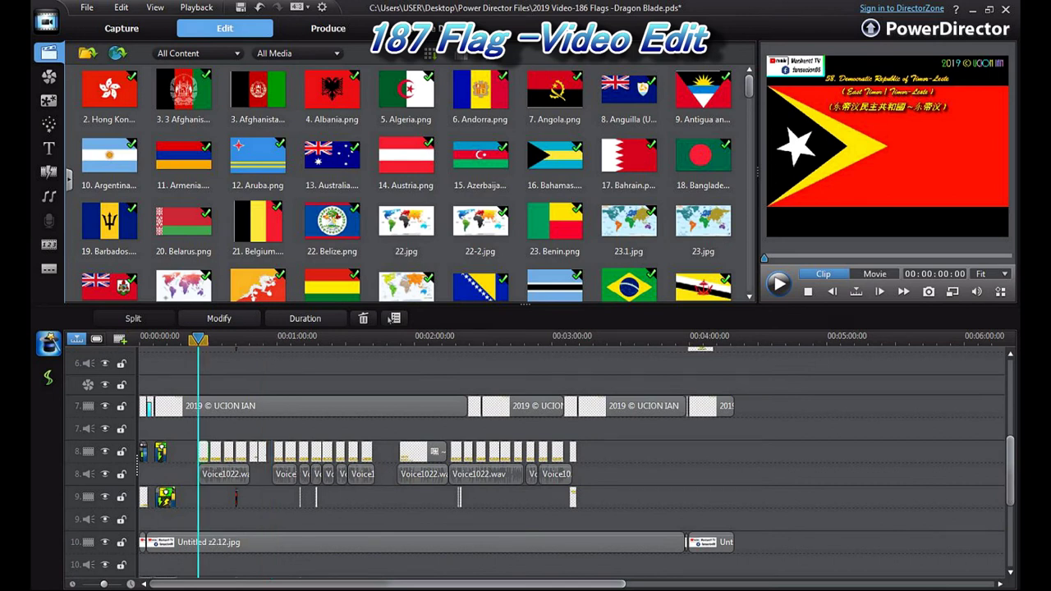
{"action": "left_click", "coordinate": [393, 319]}
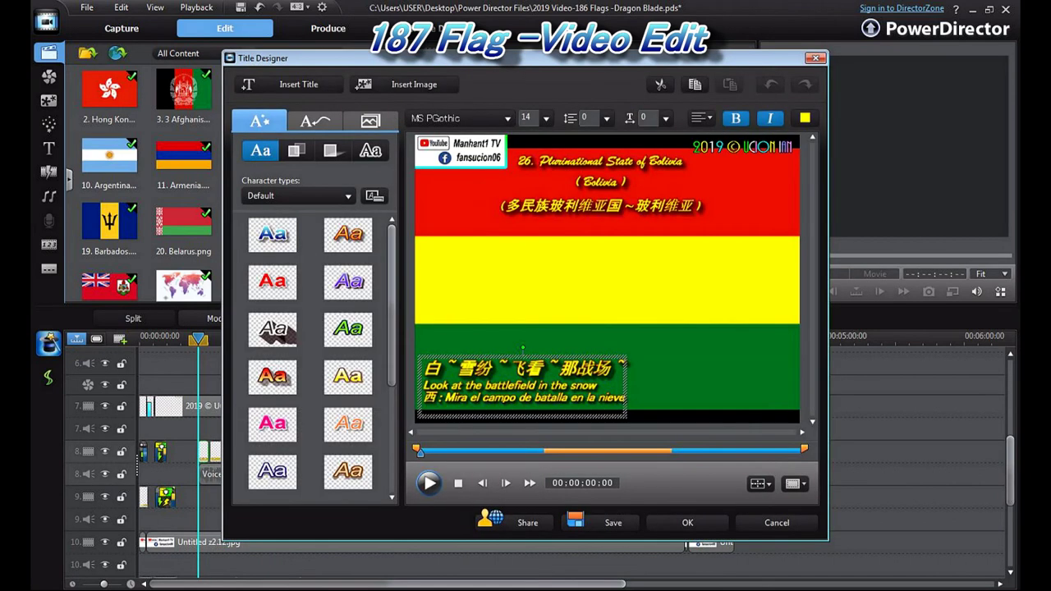
{"action": "key", "text": "Escape"}
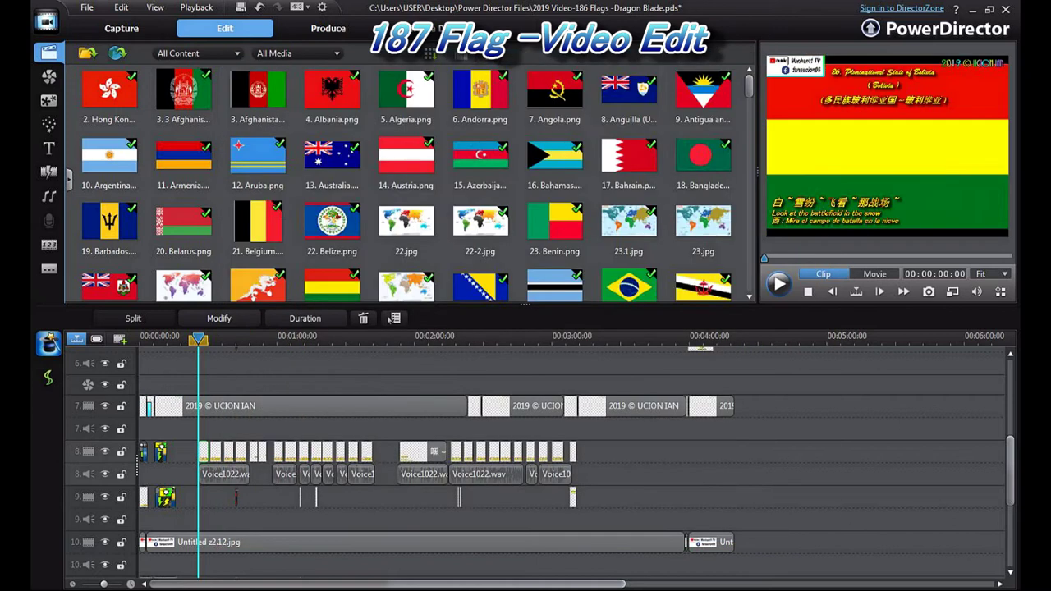
Review the song-credits title over the Costa Rica flag and the lyric title over the Eswatini flag on track 8 without changes.
{"action": "left_click", "coordinate": [391, 318]}
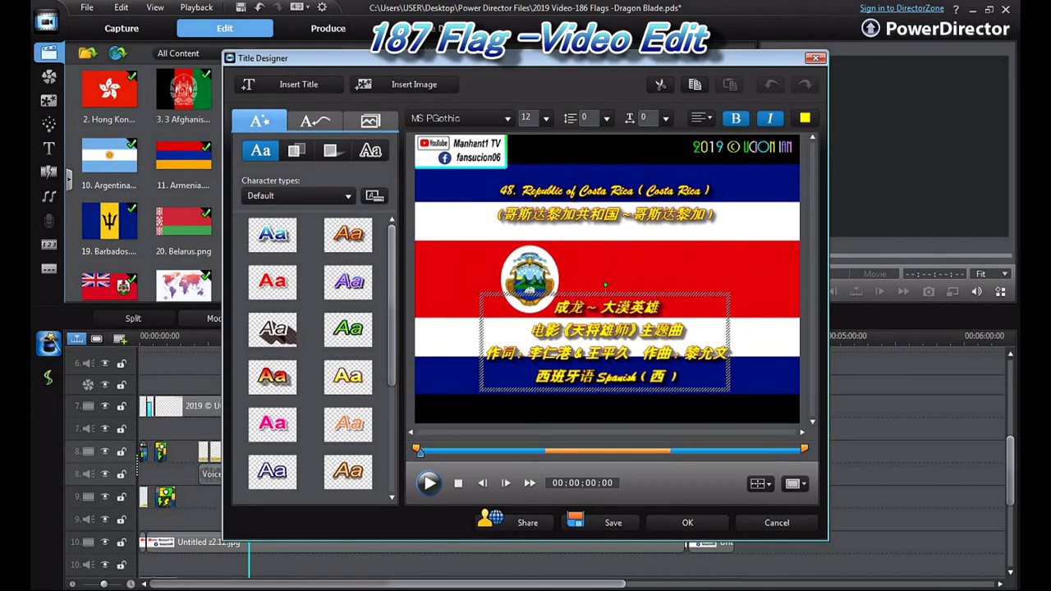
{"action": "key", "text": "Escape"}
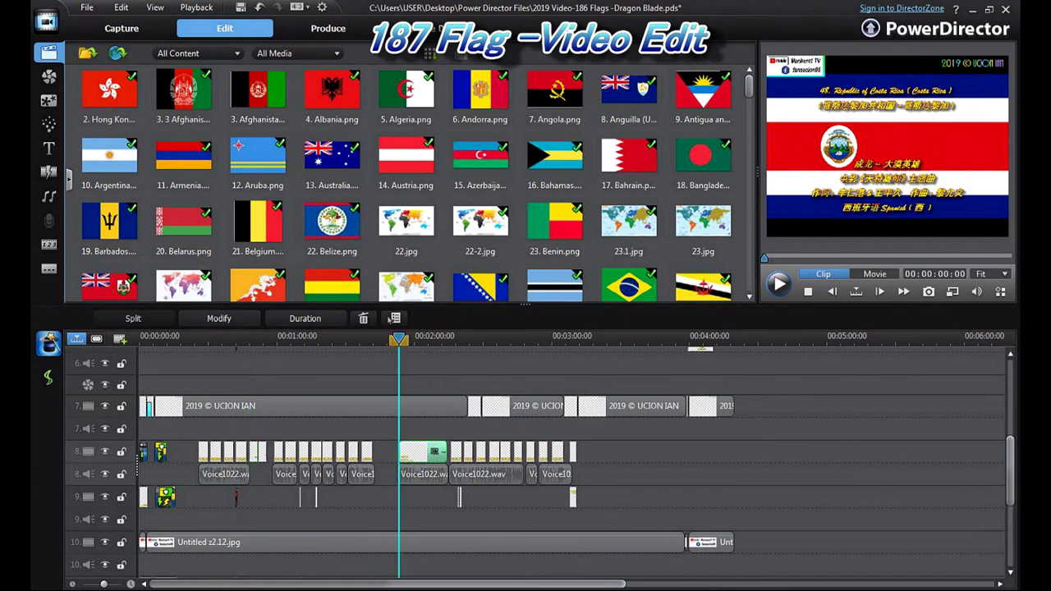
{"action": "left_click", "coordinate": [392, 318]}
{"action": "left_click", "coordinate": [776, 523]}
Review the "Our Motto" title over the Andorra flag on track 11 in the Title Designer and cancel without changes.
{"action": "left_click_drag", "start_coordinate": [1010, 471], "coordinate": [1010, 495]}
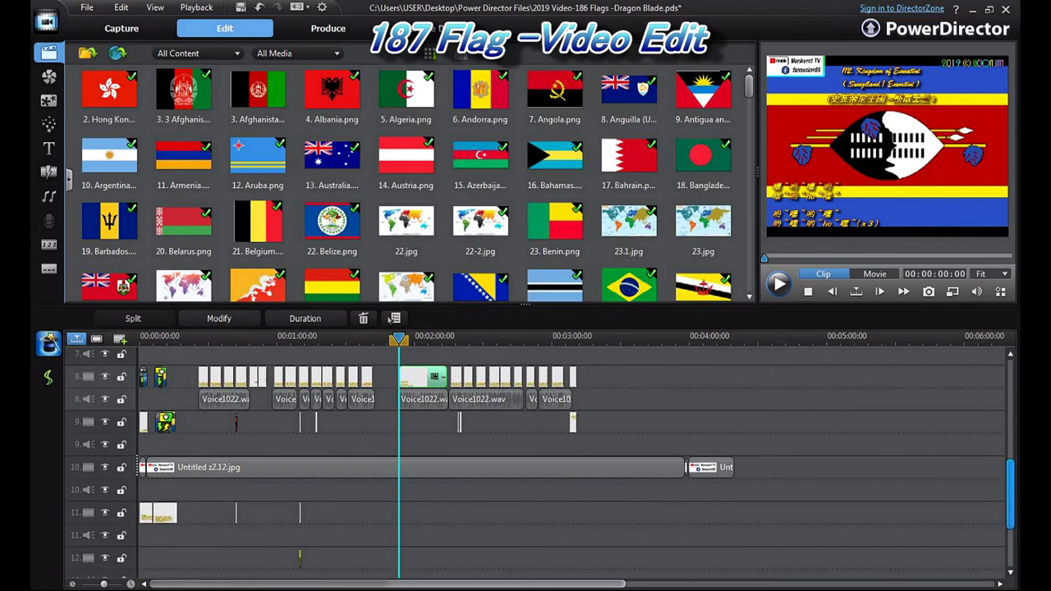
{"action": "left_click", "coordinate": [210, 467]}
{"action": "left_click", "coordinate": [164, 513]}
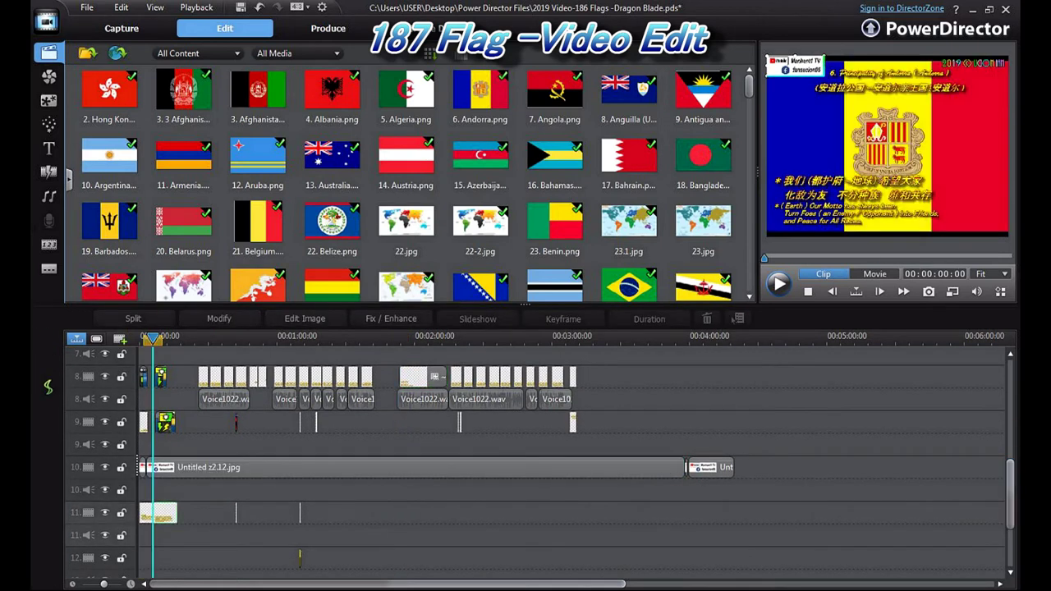
{"action": "left_click_drag", "start_coordinate": [164, 512], "coordinate": [158, 519]}
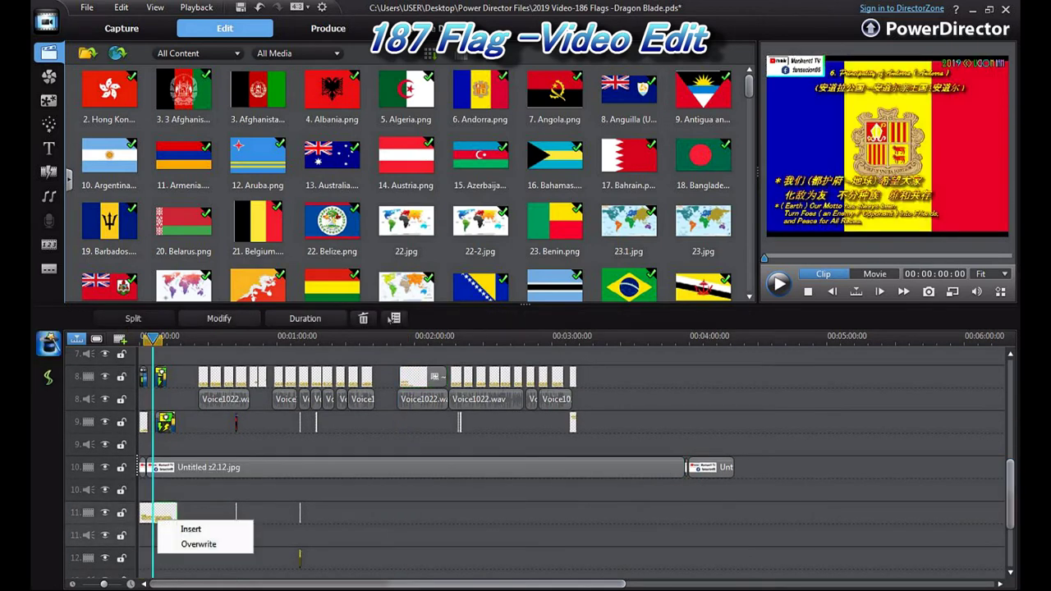
{"action": "left_click", "coordinate": [218, 318]}
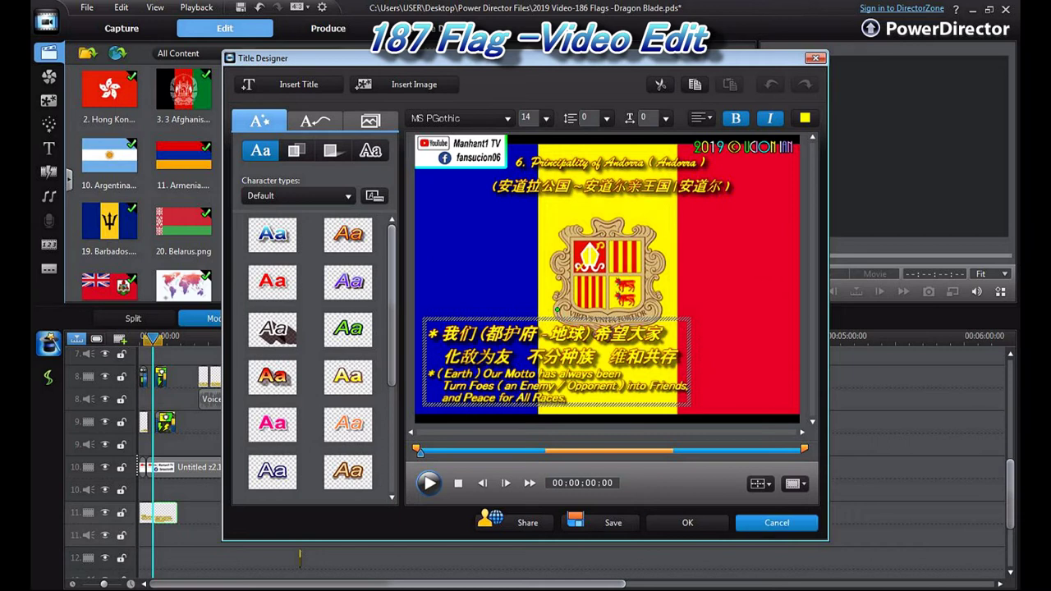
{"action": "left_click", "coordinate": [777, 523]}
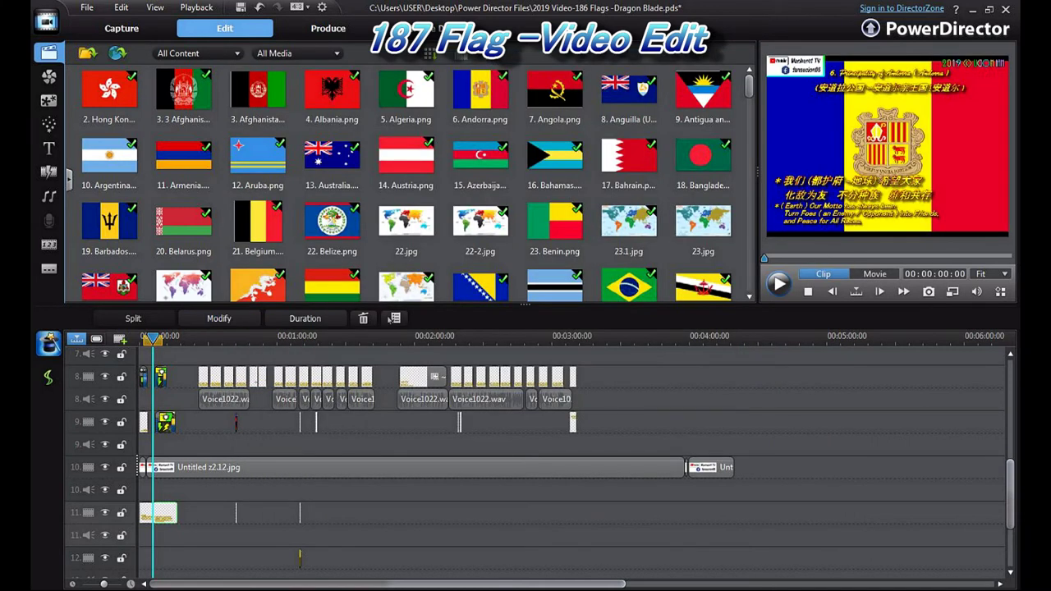
Review the "Tibet Autonomous Region" title on track 11 in the Title Designer and close it without changes.
{"action": "left_click", "coordinate": [236, 512]}
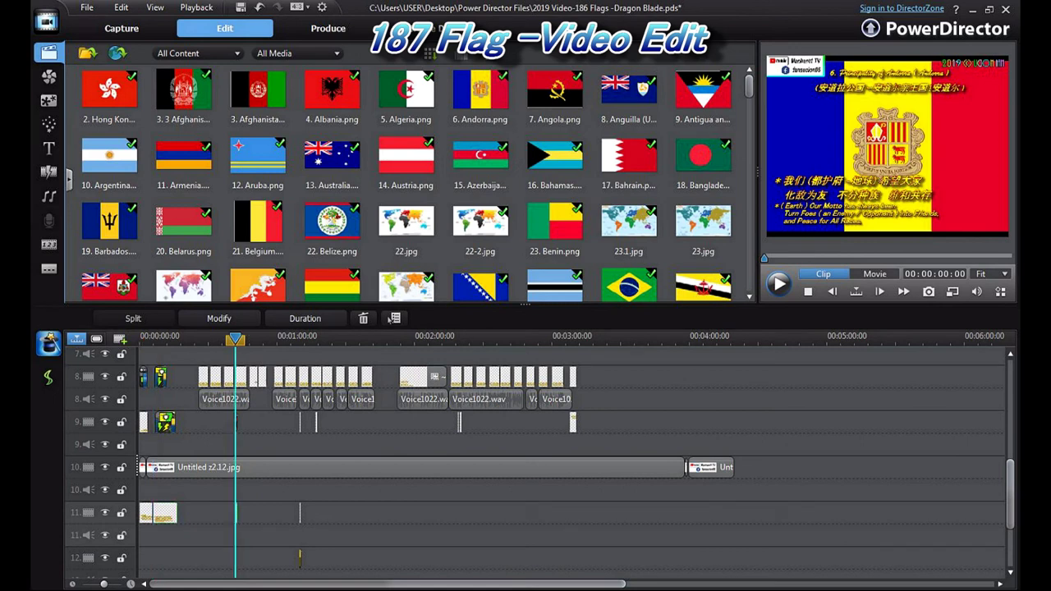
{"action": "left_click", "coordinate": [394, 318]}
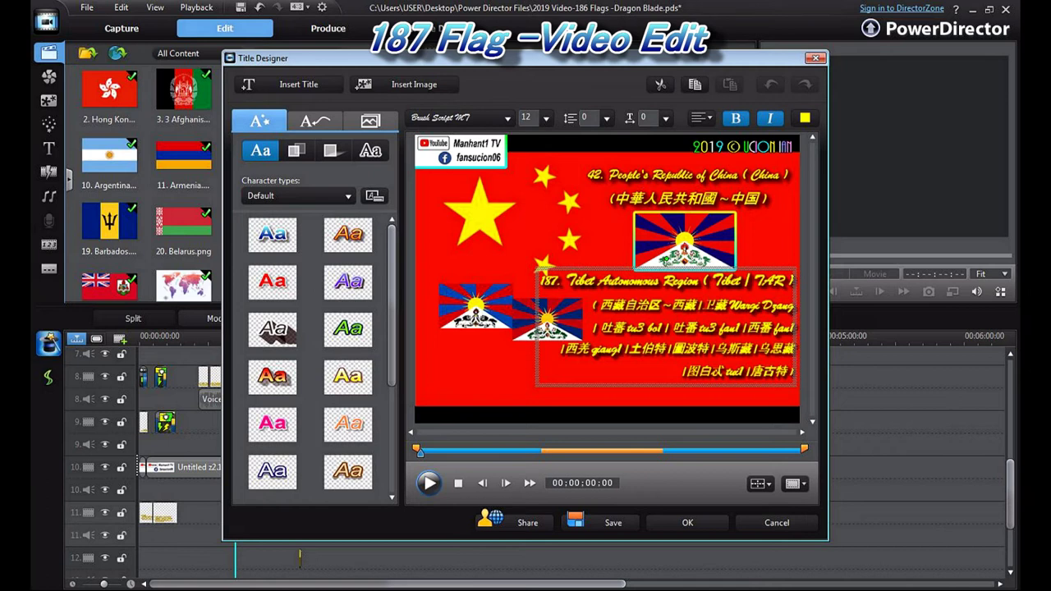
{"action": "left_click", "coordinate": [815, 58]}
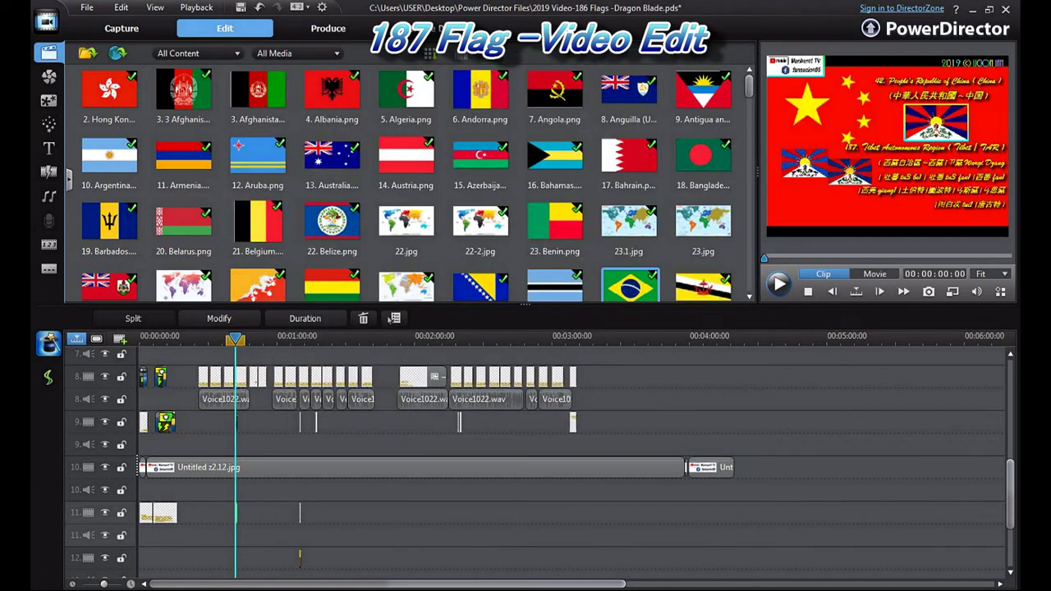
Review the title on track 11 over the French Guiana flag in the Title Designer and cancel without changes.
{"action": "left_click_drag", "start_coordinate": [1010, 493], "coordinate": [1010, 527]}
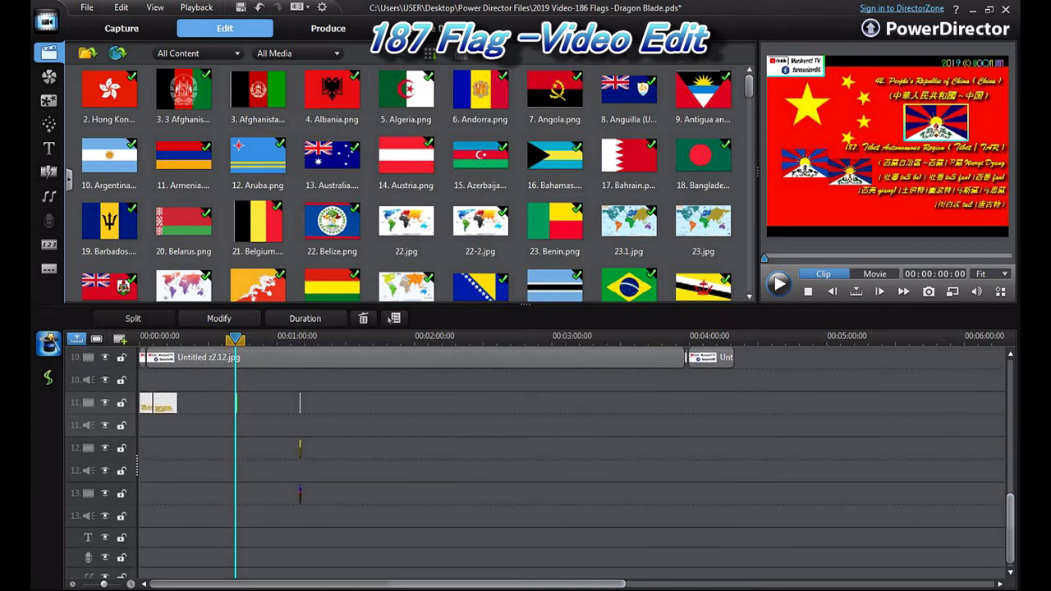
{"action": "left_click", "coordinate": [300, 402]}
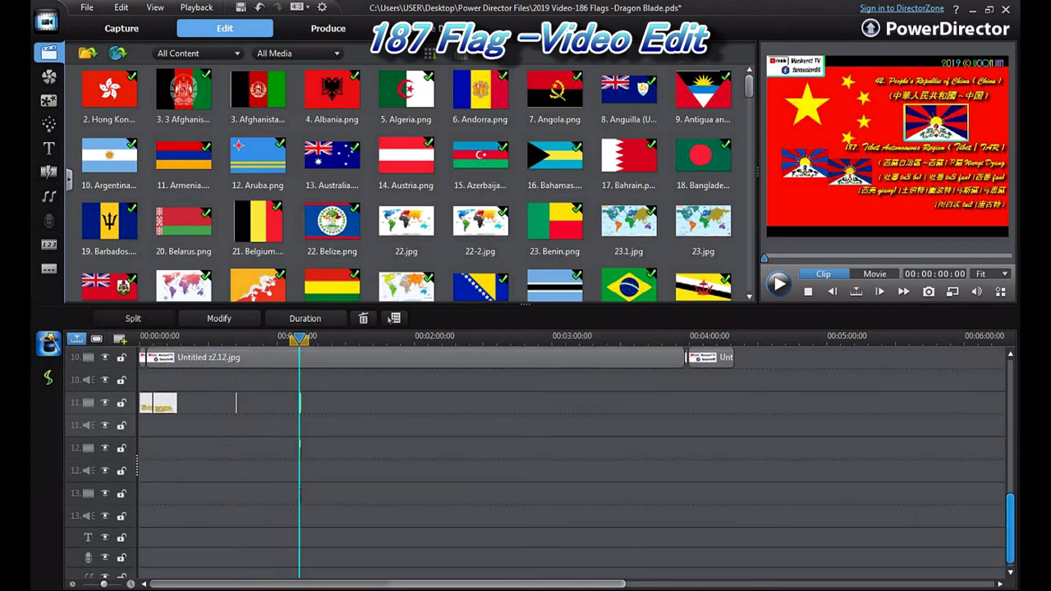
{"action": "left_click", "coordinate": [218, 318]}
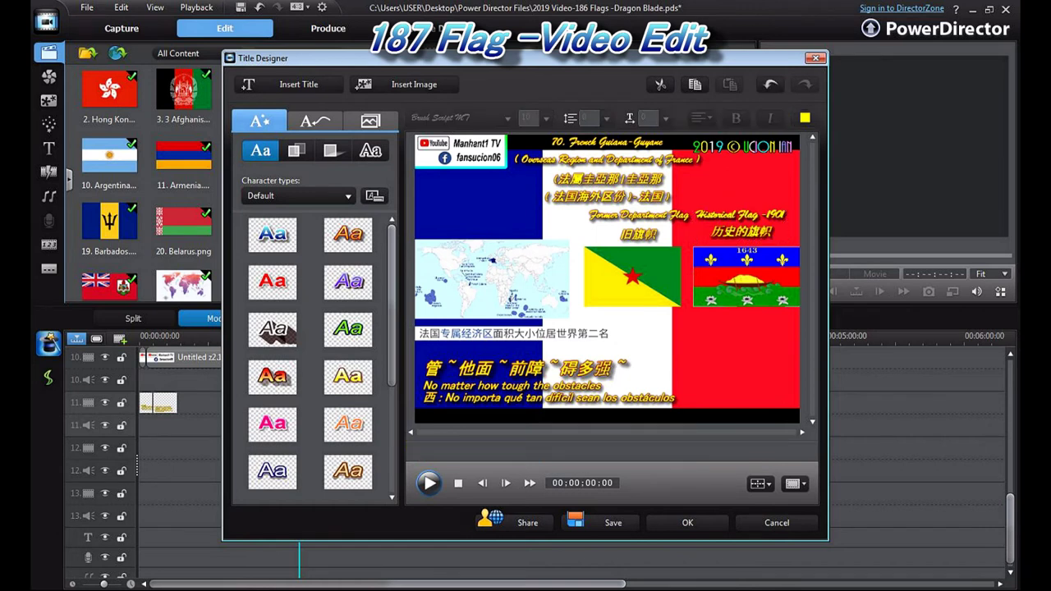
{"action": "left_click", "coordinate": [776, 523]}
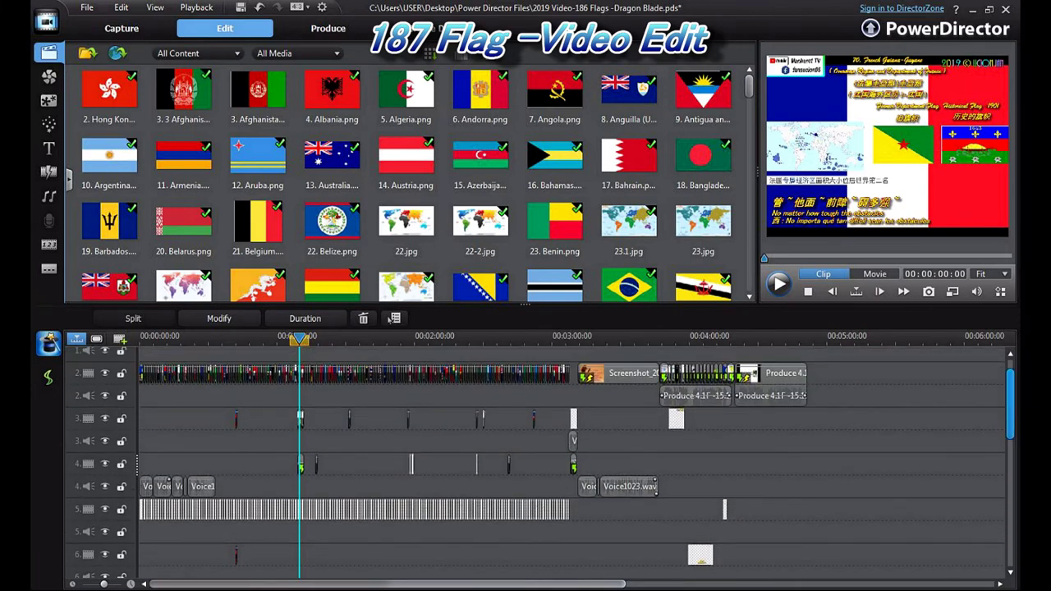
Inspect the long 2019 copyright title on track 7 and the first Voice1022.wav clip on track 8, with the playhead at 00:00:30:00.
{"action": "left_click_drag", "start_coordinate": [1010, 435], "coordinate": [1010, 451]}
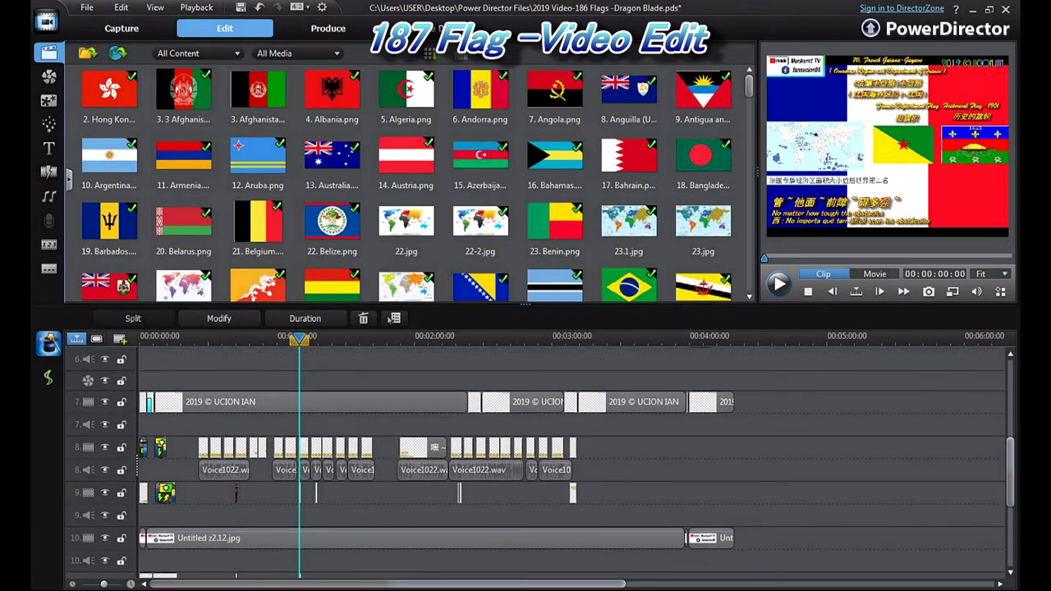
{"action": "left_click", "coordinate": [310, 401]}
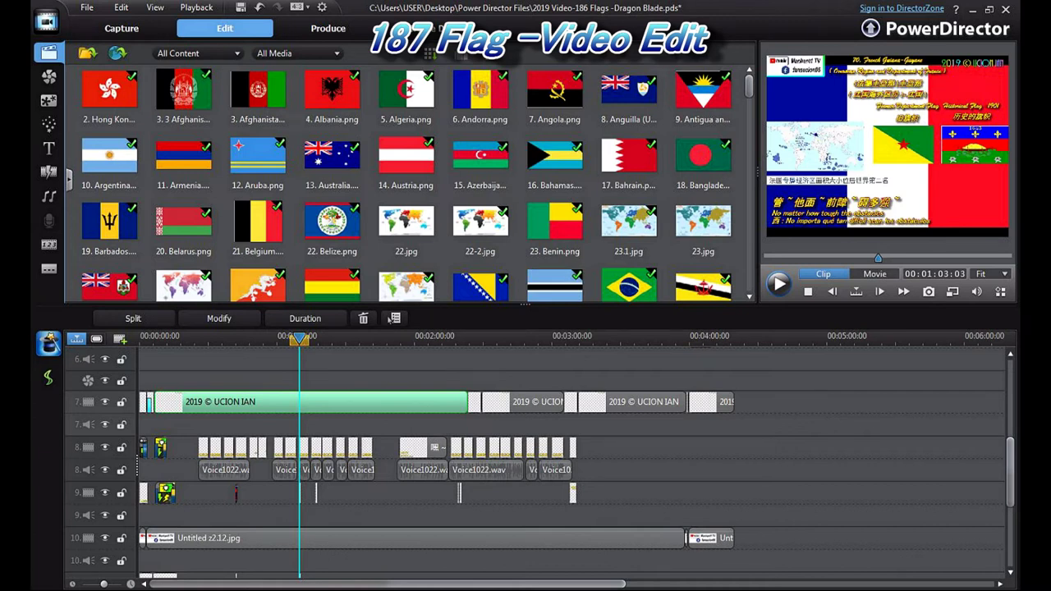
{"action": "left_click", "coordinate": [223, 470]}
{"action": "left_click", "coordinate": [208, 337]}
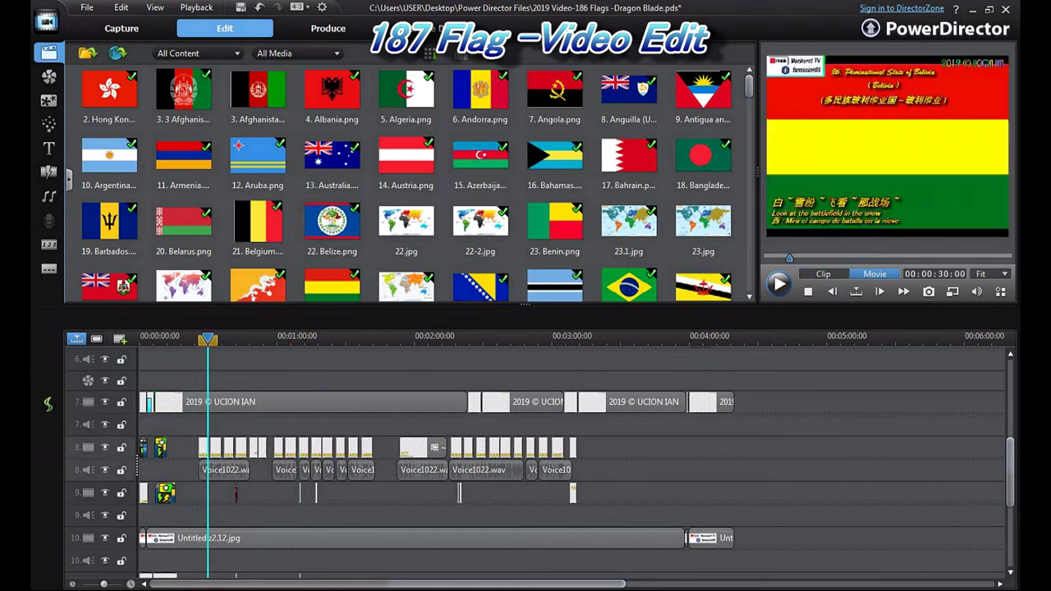
{"action": "left_click", "coordinate": [224, 470]}
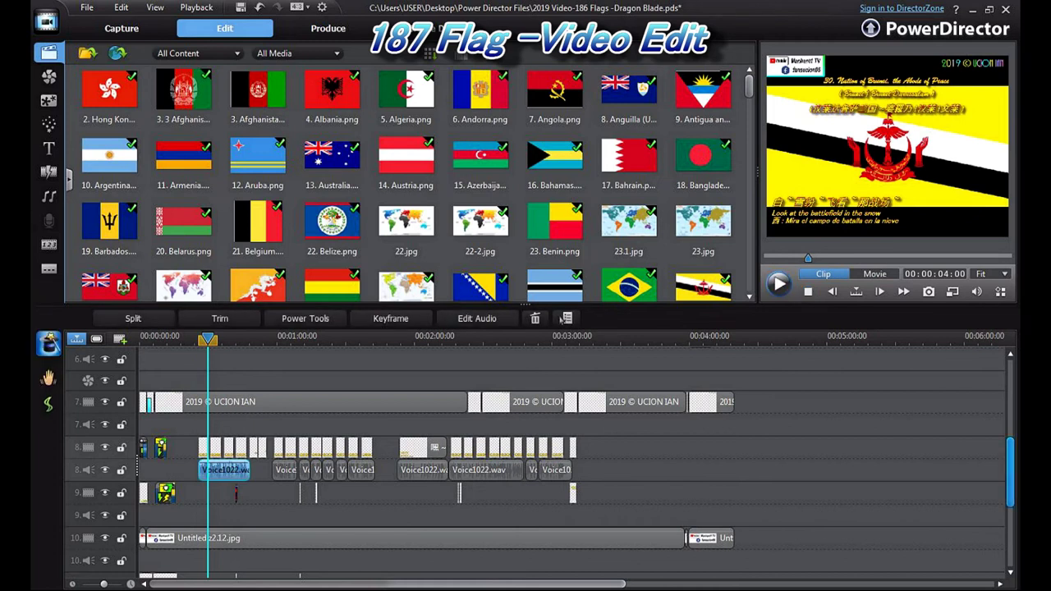
Play a few seconds of the selected Voice1022.wav clip, pause, deselect it and return to the title and voice clips on track 8.
{"action": "mouse_move", "coordinate": [1009, 471]}
{"action": "left_mouse_down"}
{"action": "mouse_move", "coordinate": [1010, 422]}
{"action": "mouse_move", "coordinate": [1009, 450]}
{"action": "left_mouse_up"}
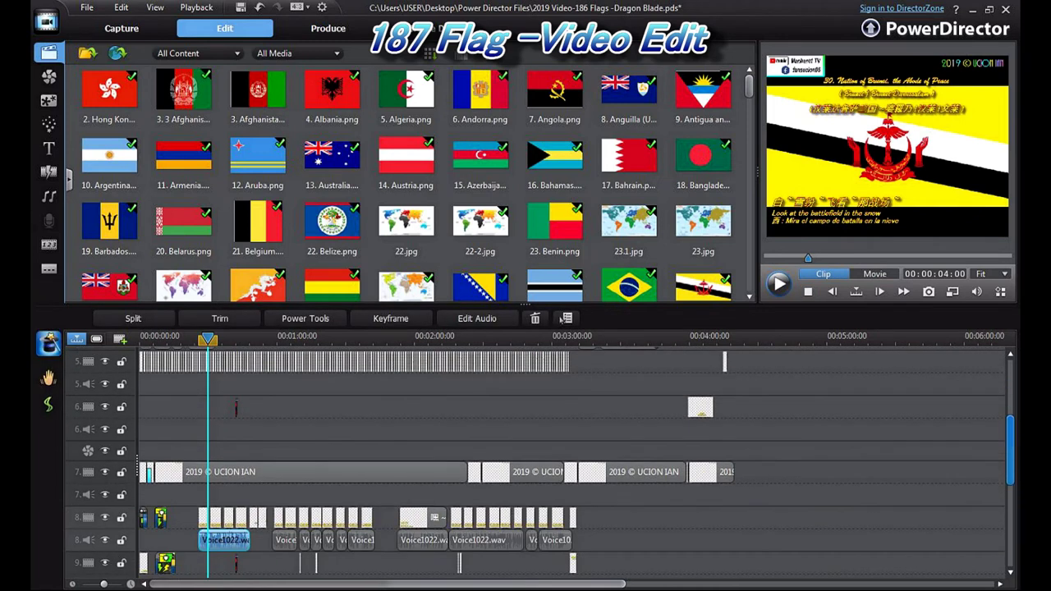
{"action": "scroll", "coordinate": [561, 319], "scroll_direction": "up", "scroll_amount": 5}
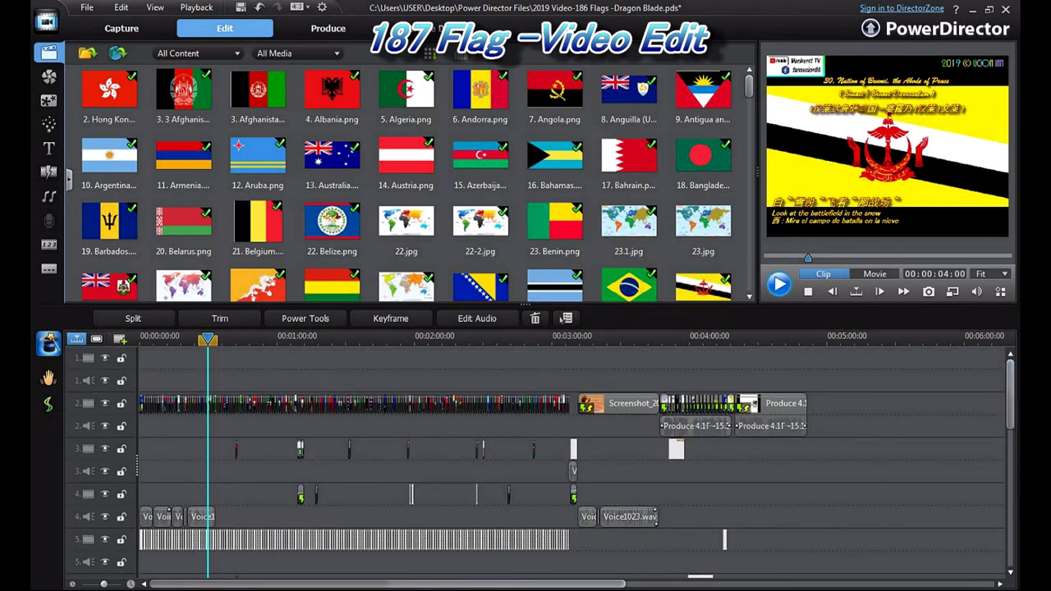
{"action": "key", "text": "space"}
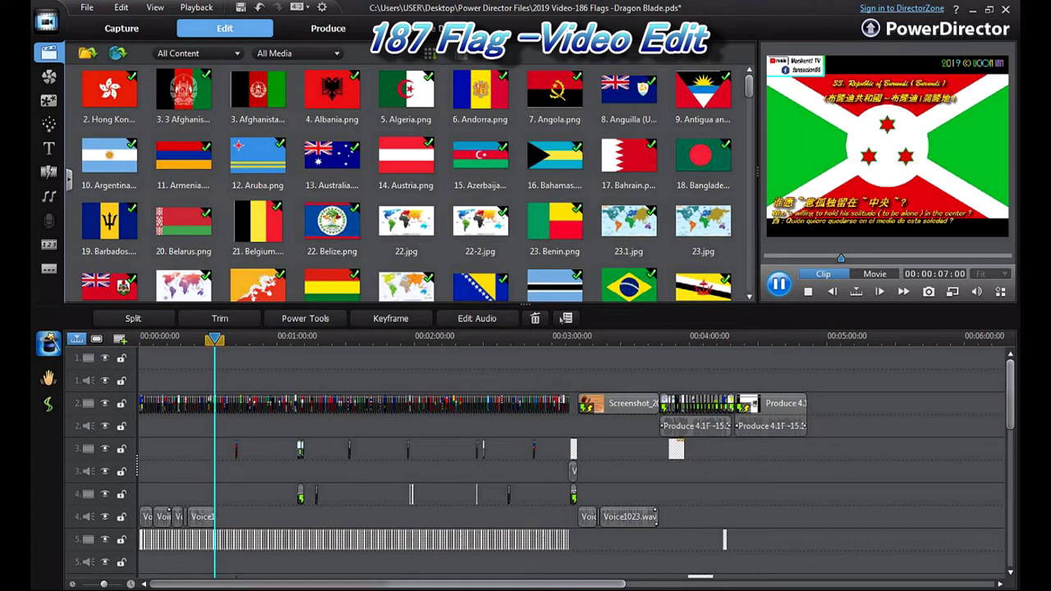
{"action": "key", "text": "space"}
{"action": "scroll", "coordinate": [562, 319], "scroll_direction": "down", "scroll_amount": 5}
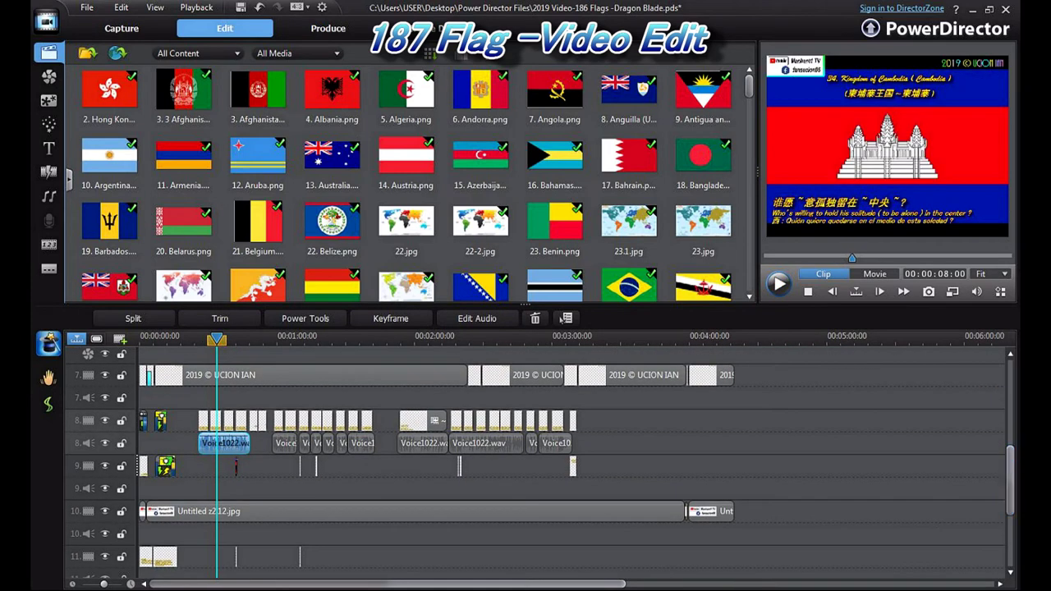
{"action": "key", "text": "Escape"}
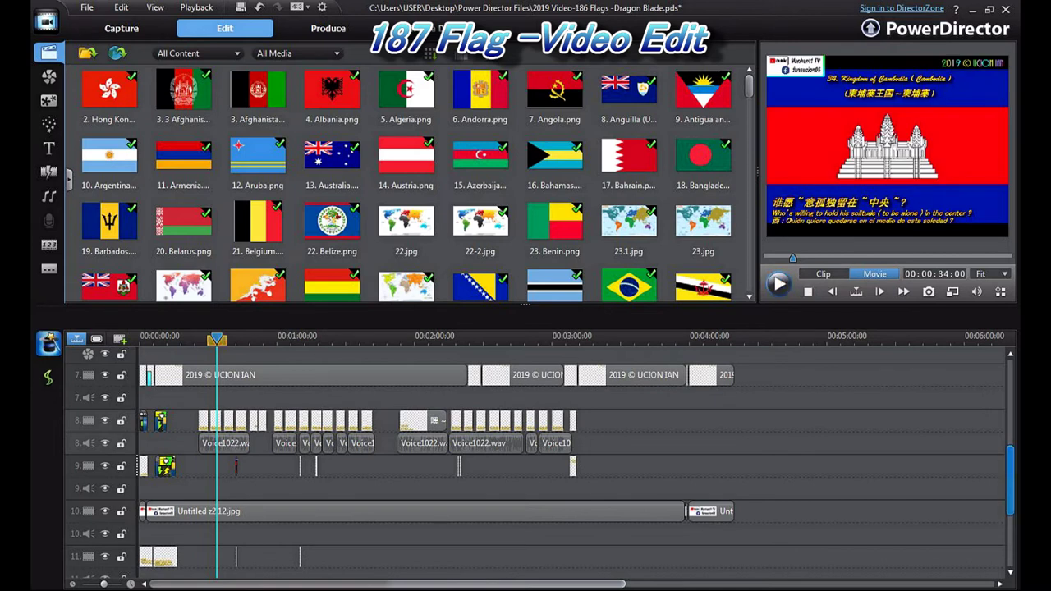
{"action": "scroll", "coordinate": [1011, 476], "scroll_direction": "up", "scroll_amount": 1}
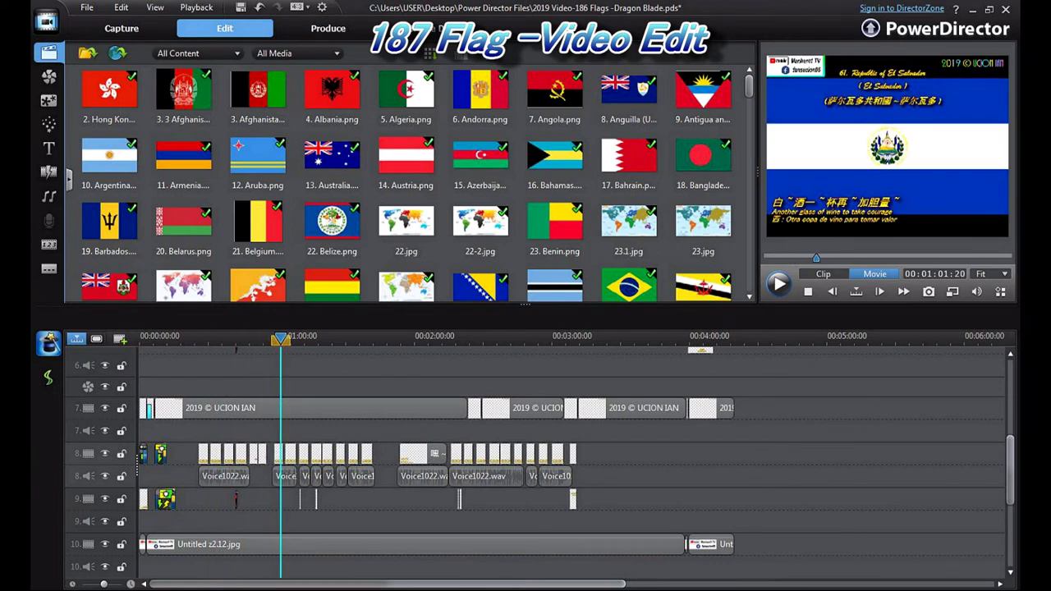
Look over the timeline from the uppermost tracks down to track 11 and enlarge the timeline area to show more tracks.
{"action": "scroll", "coordinate": [575, 459], "scroll_direction": "up", "scroll_amount": 5}
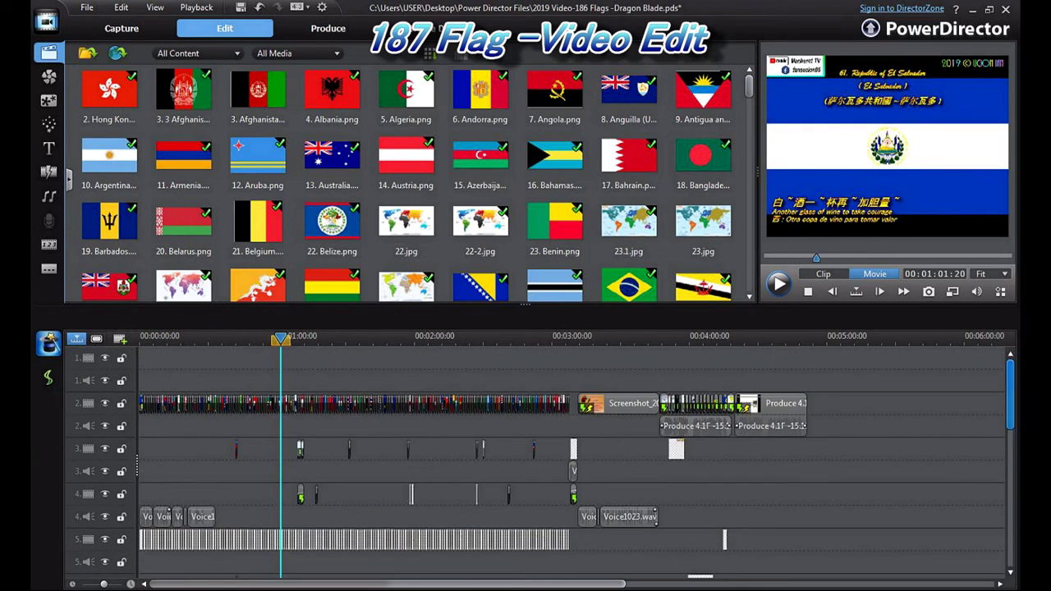
{"action": "scroll", "coordinate": [575, 460], "scroll_direction": "down", "scroll_amount": 1}
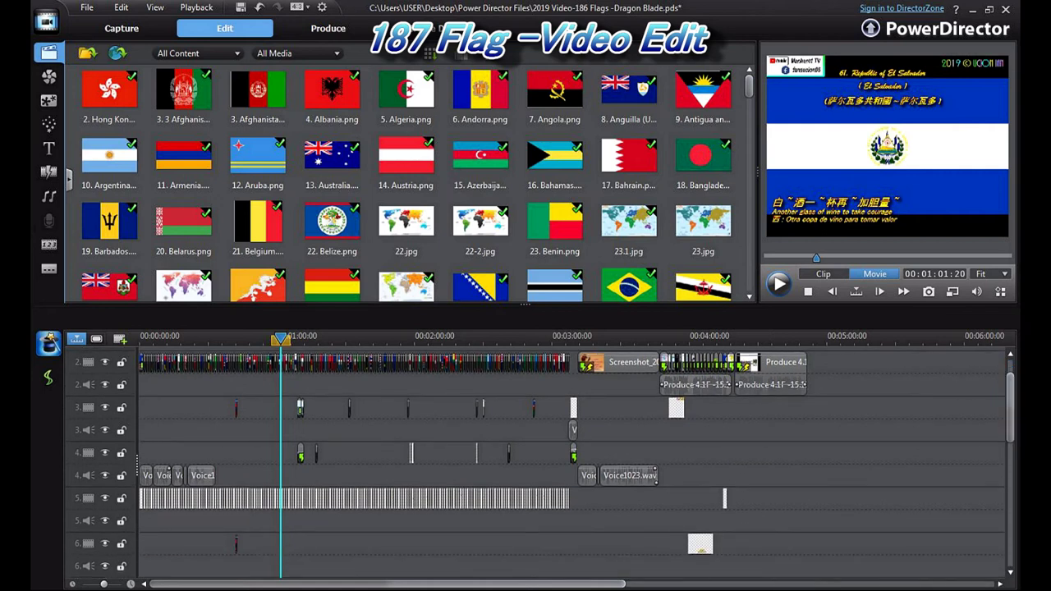
{"action": "scroll", "coordinate": [575, 460], "scroll_direction": "down", "scroll_amount": 2}
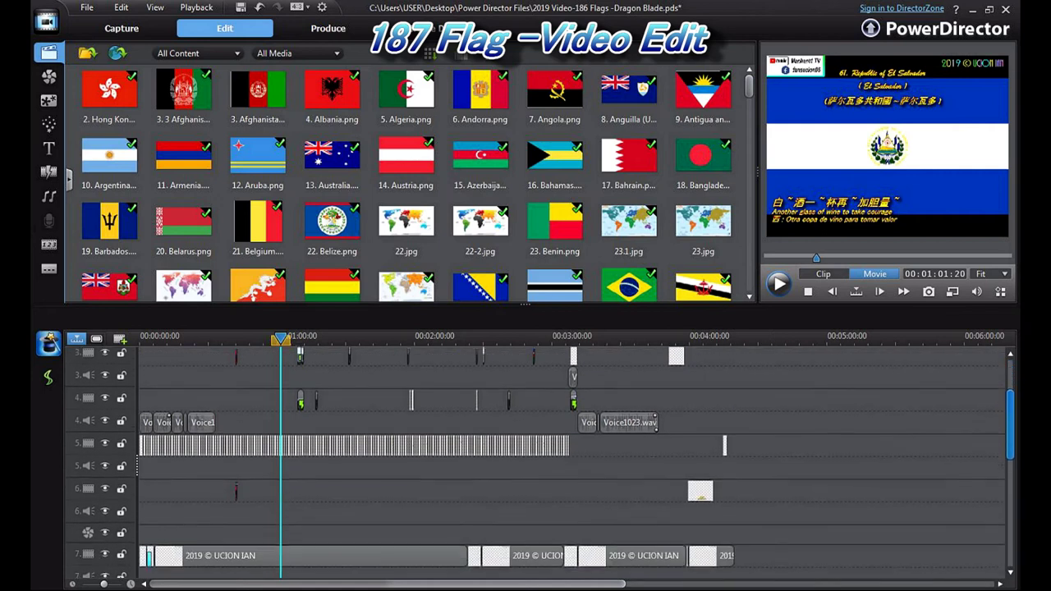
{"action": "scroll", "coordinate": [574, 459], "scroll_direction": "down", "scroll_amount": 2}
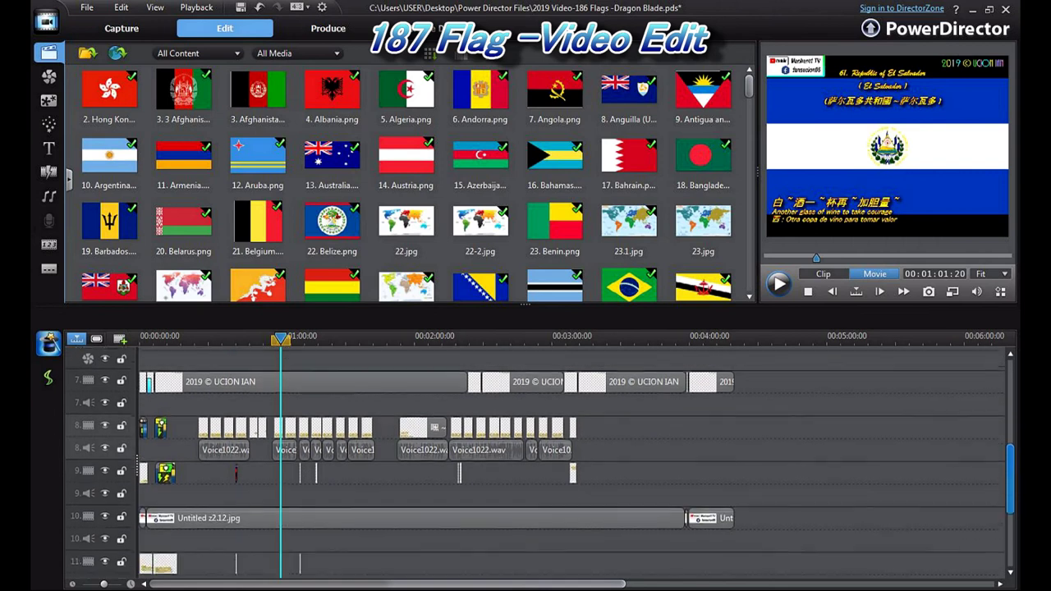
{"action": "scroll", "coordinate": [575, 460], "scroll_direction": "down", "scroll_amount": 1}
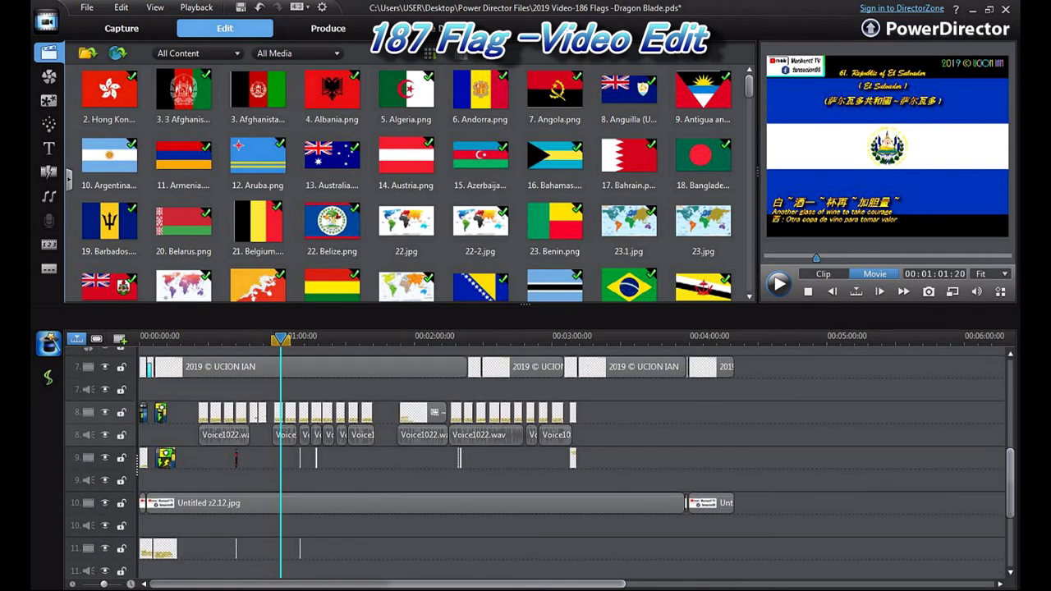
{"action": "left_click_drag", "start_coordinate": [526, 304], "coordinate": [526, 222]}
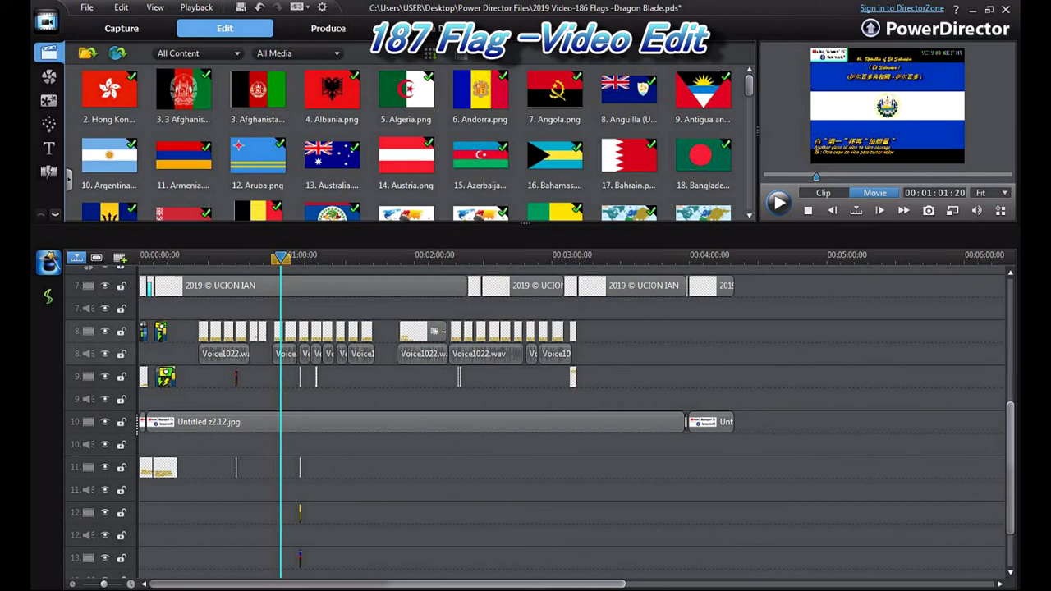
Inspect the former French Guiana department flag on track 12 in the PiP Designer and close it without changes.
{"action": "left_click", "coordinate": [219, 512]}
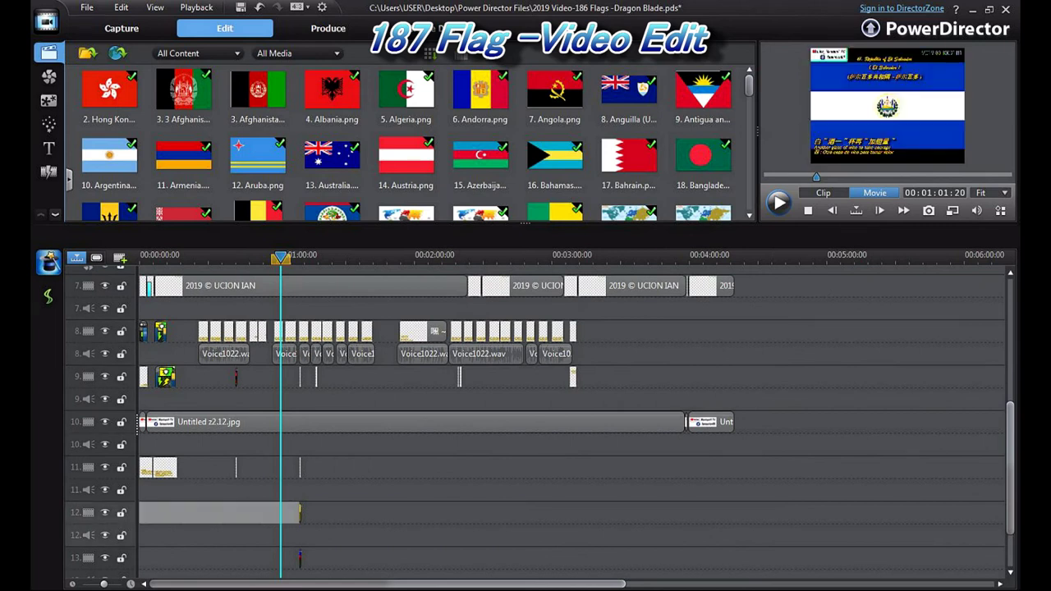
{"action": "left_click", "coordinate": [300, 513]}
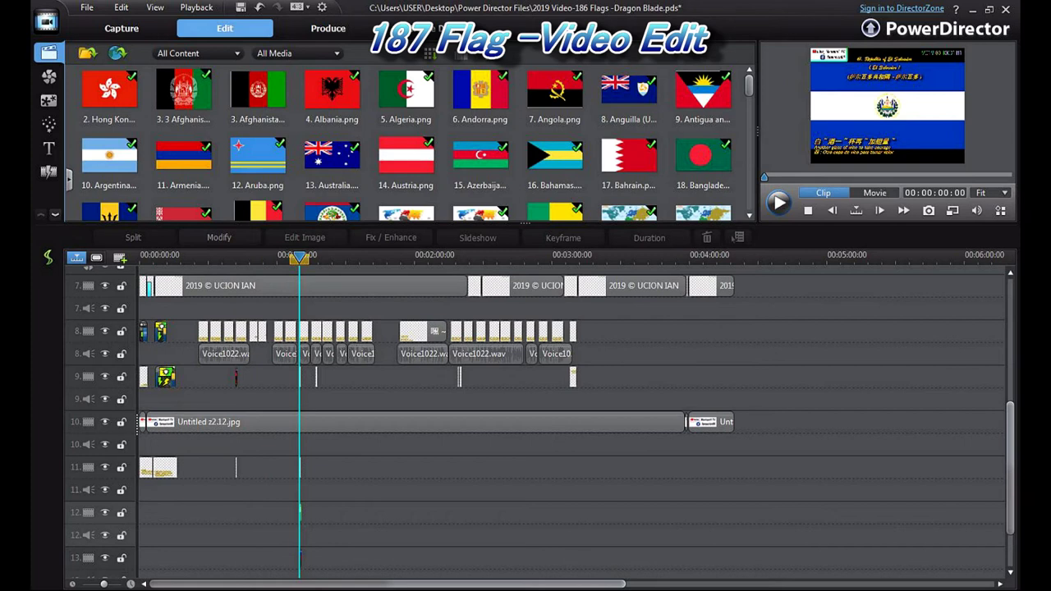
{"action": "double_click", "coordinate": [299, 513]}
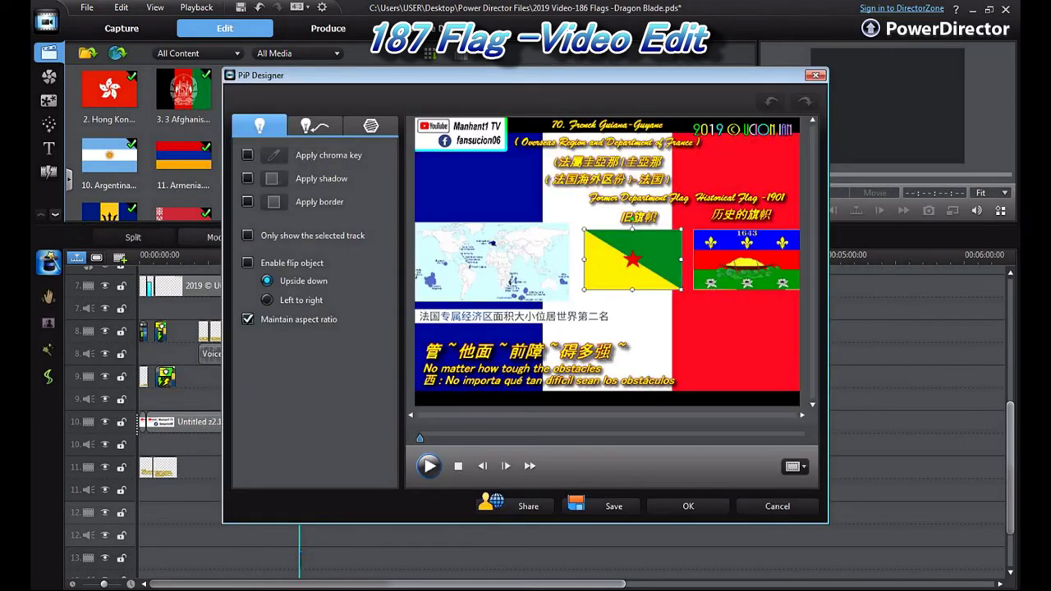
{"action": "left_click", "coordinate": [816, 74]}
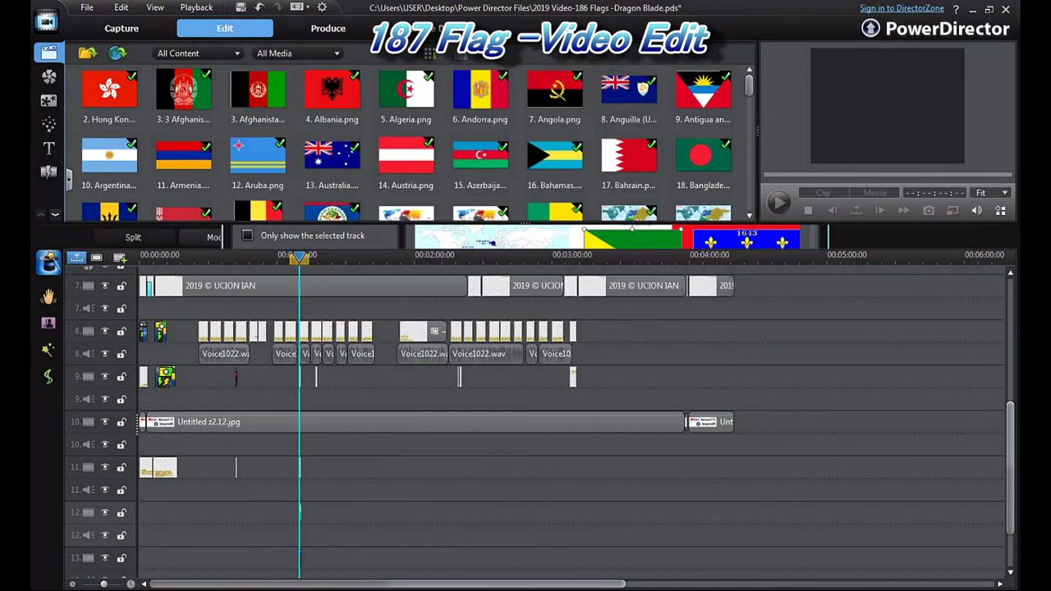
{"action": "left_click_drag", "start_coordinate": [1010, 468], "coordinate": [1010, 500]}
Return to the upper tracks, set the preview to Movie mode and move the playhead to the project start.
{"action": "scroll", "coordinate": [575, 419], "scroll_direction": "up", "scroll_amount": 10}
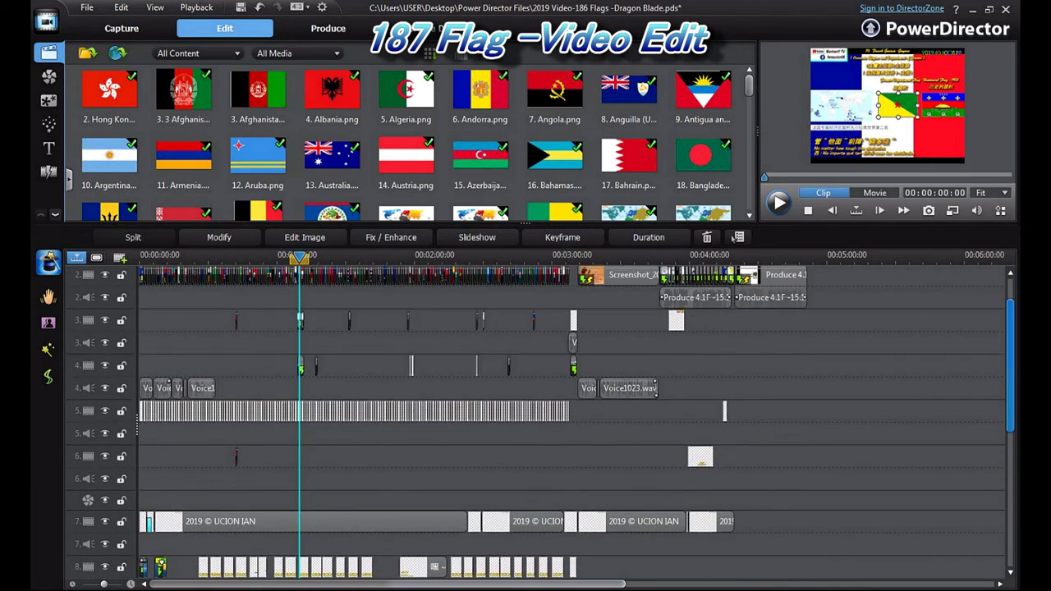
{"action": "scroll", "coordinate": [575, 419], "scroll_direction": "up", "scroll_amount": 2}
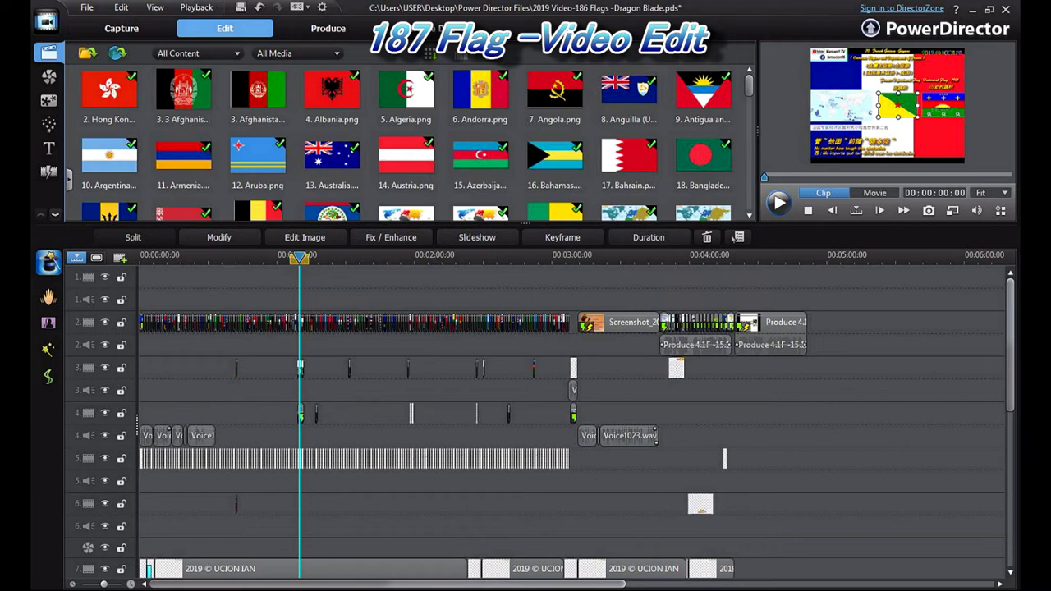
{"action": "scroll", "coordinate": [734, 238], "scroll_direction": "down", "scroll_amount": 1}
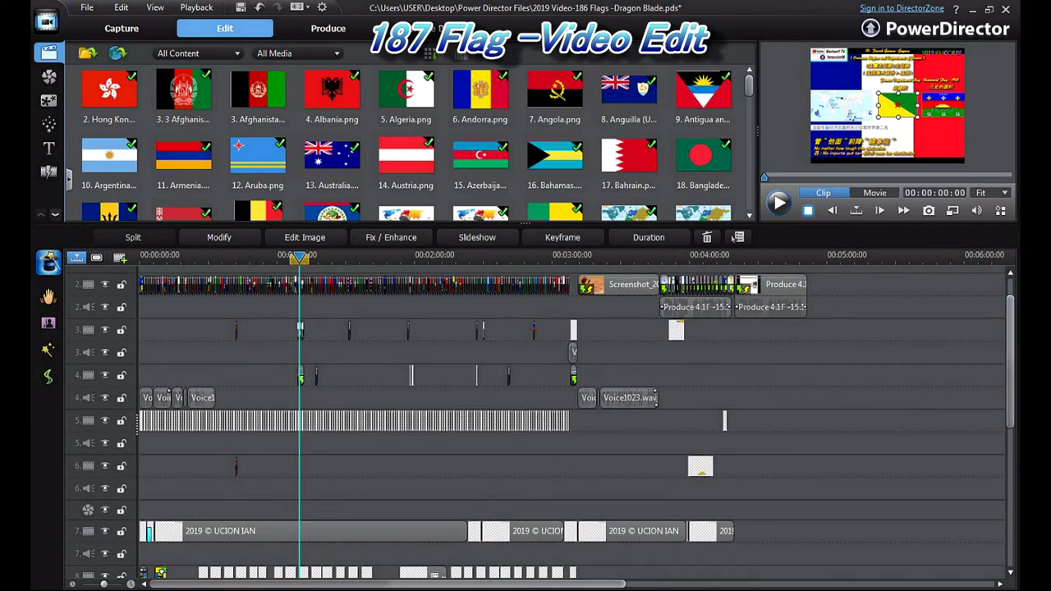
{"action": "left_click", "coordinate": [874, 192]}
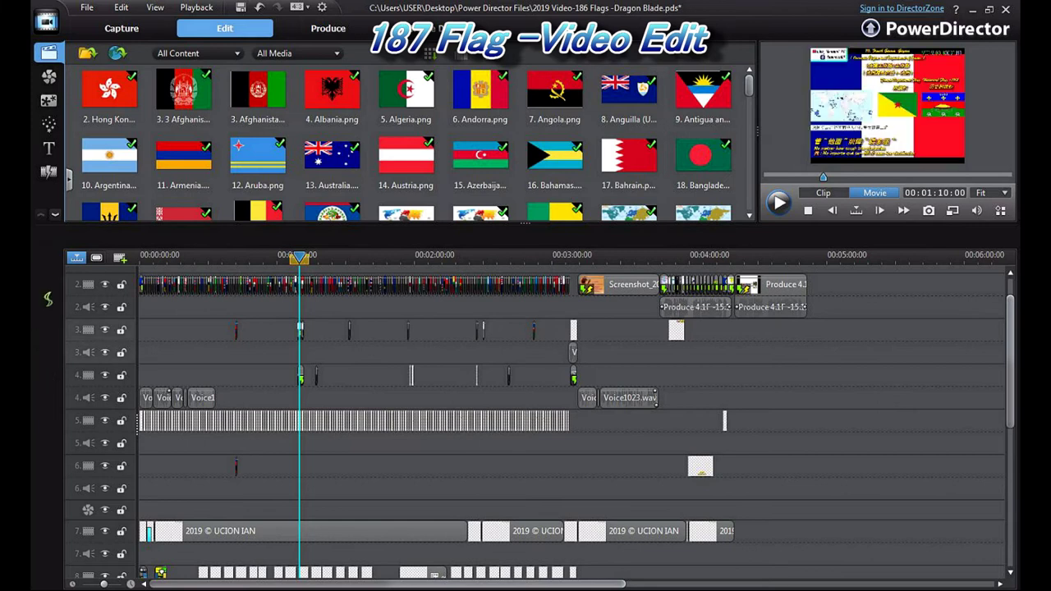
{"action": "key", "text": "Home"}
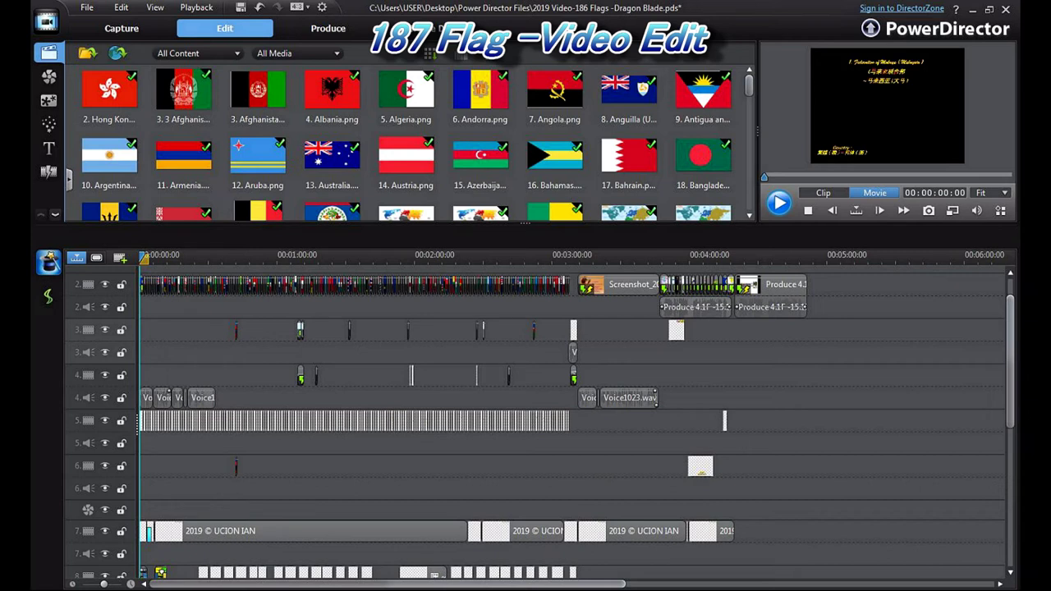
Examine the tracks from the flag clips on track 2 down to track 10, with the timeline area slightly reduced.
{"action": "scroll", "coordinate": [575, 410], "scroll_direction": "down", "scroll_amount": 3}
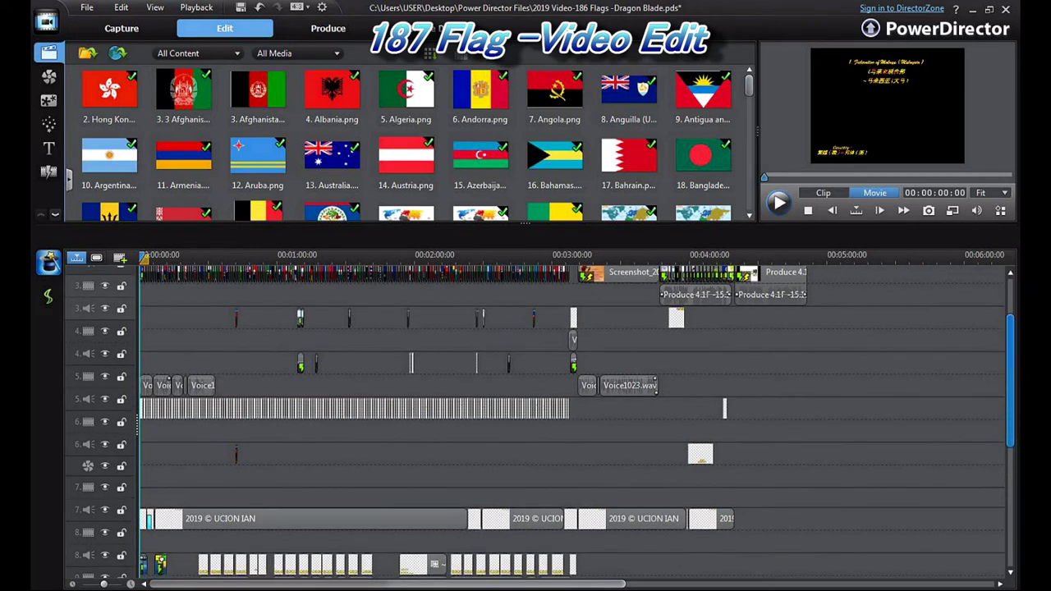
{"action": "mouse_move", "coordinate": [1010, 399]}
{"action": "left_mouse_down"}
{"action": "mouse_move", "coordinate": [1010, 429]}
{"action": "mouse_move", "coordinate": [1010, 380]}
{"action": "left_mouse_up"}
{"action": "scroll", "coordinate": [575, 418], "scroll_direction": "up", "scroll_amount": 2}
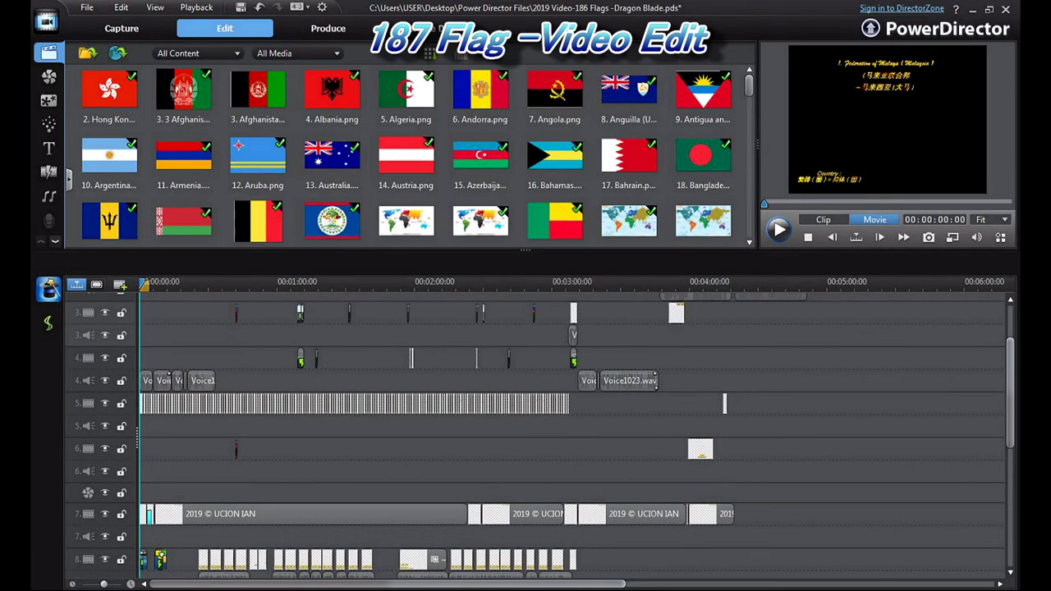
{"action": "left_click_drag", "start_coordinate": [1010, 392], "coordinate": [1010, 360]}
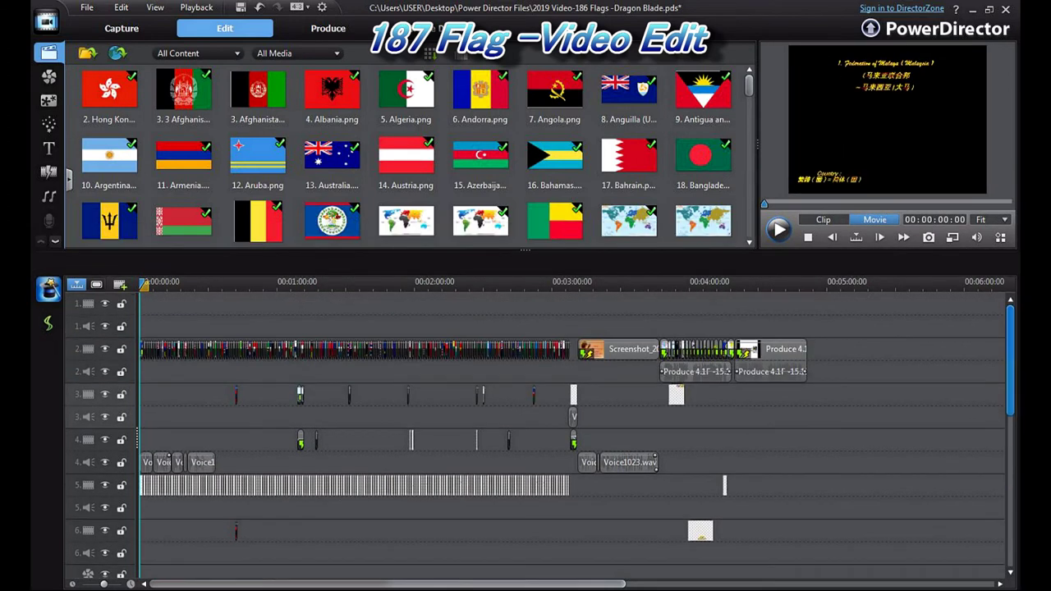
{"action": "scroll", "coordinate": [575, 435], "scroll_direction": "down", "scroll_amount": 2}
{"action": "scroll", "coordinate": [574, 435], "scroll_direction": "down", "scroll_amount": 5}
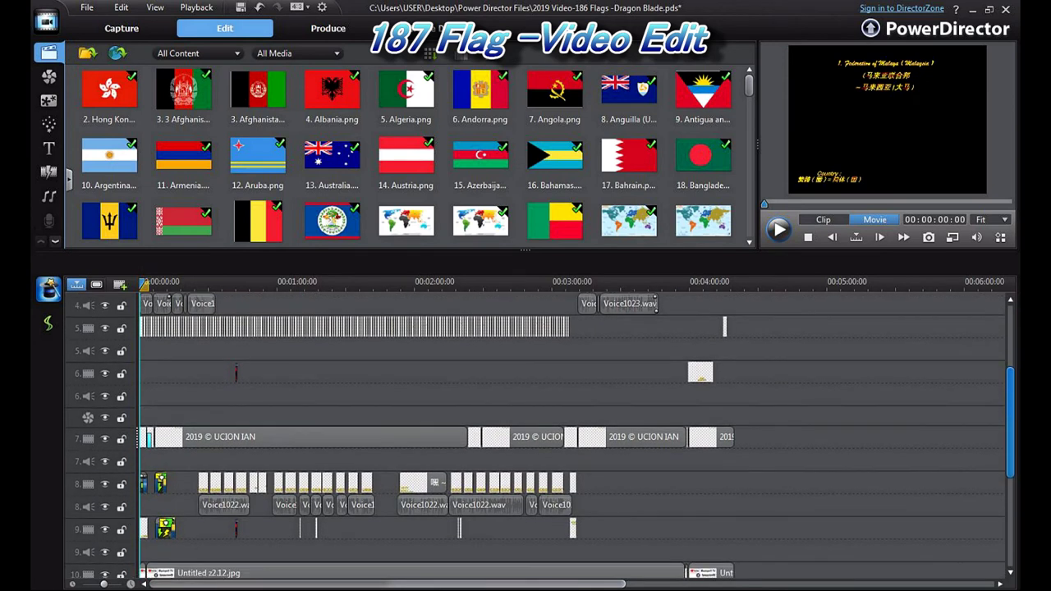
{"action": "scroll", "coordinate": [575, 435], "scroll_direction": "up", "scroll_amount": 7}
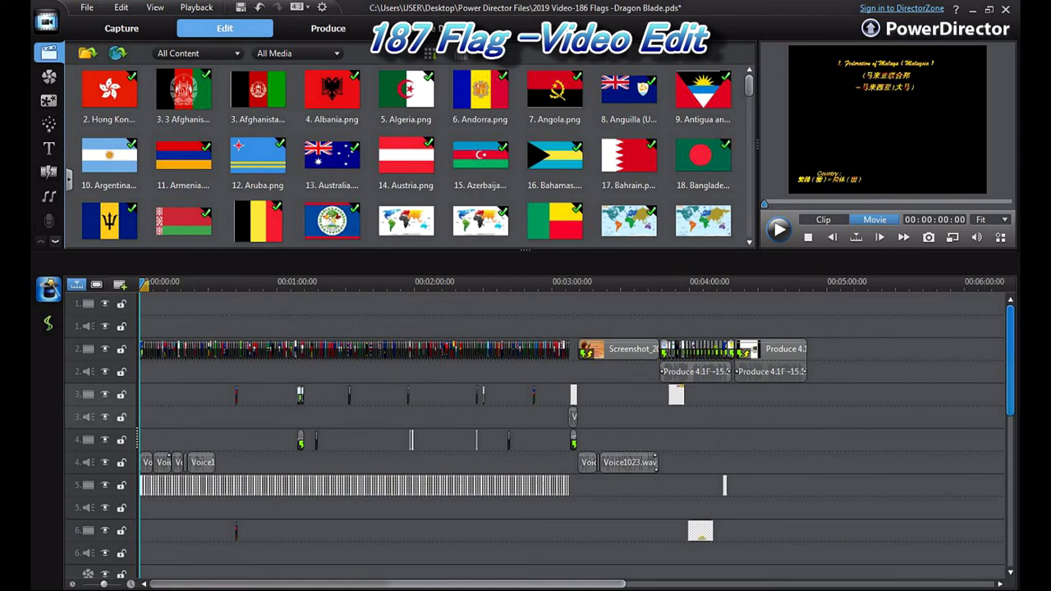
Play the movie from its start and pause at 00:00:05:00, on the Algeria flag.
{"action": "scroll", "coordinate": [575, 435], "scroll_direction": "down", "scroll_amount": 2}
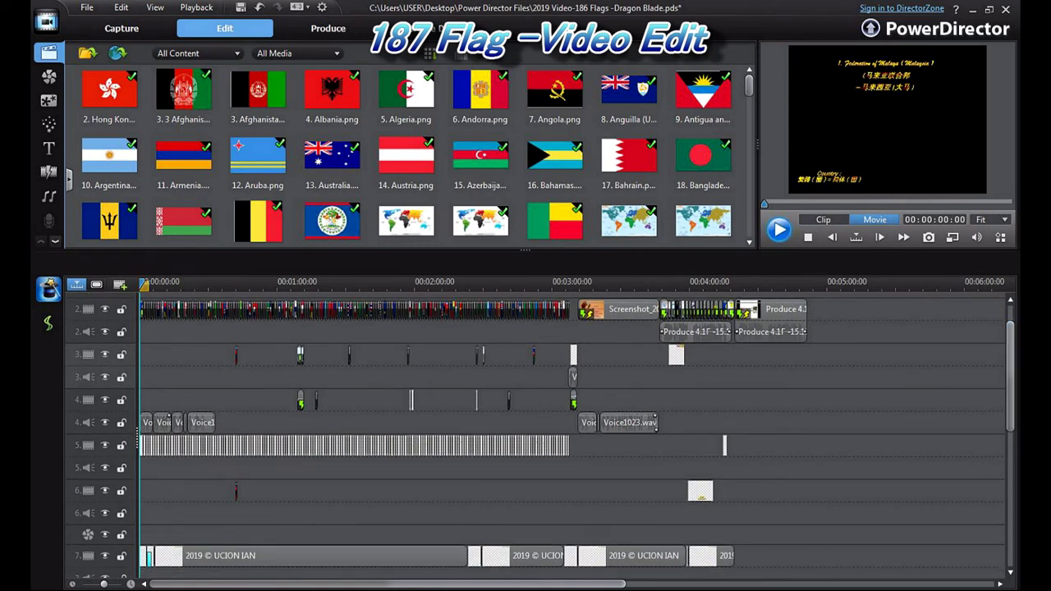
{"action": "key", "text": "space"}
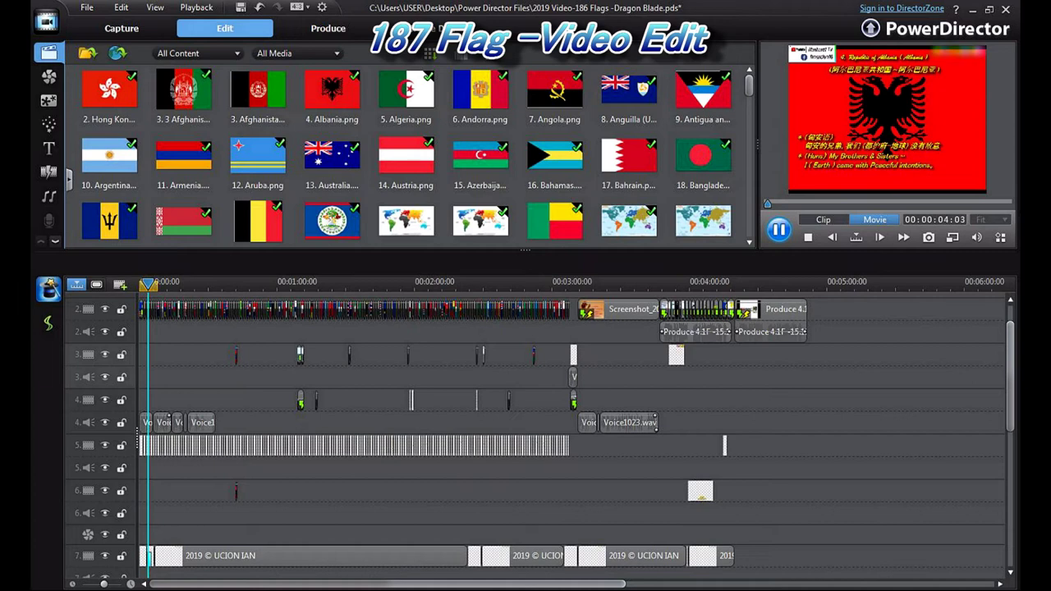
{"action": "key", "text": "space"}
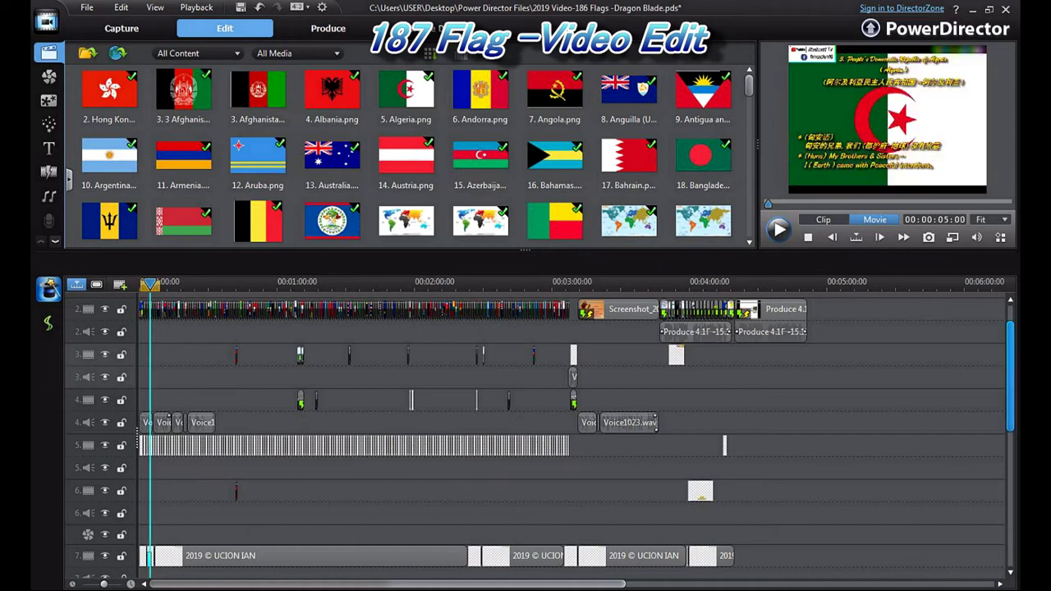
Review the first title on track 11, "(Huns) My Brothers & Sisters", in the Title Designer and cancel without changes.
{"action": "scroll", "coordinate": [575, 436], "scroll_direction": "up", "scroll_amount": 2}
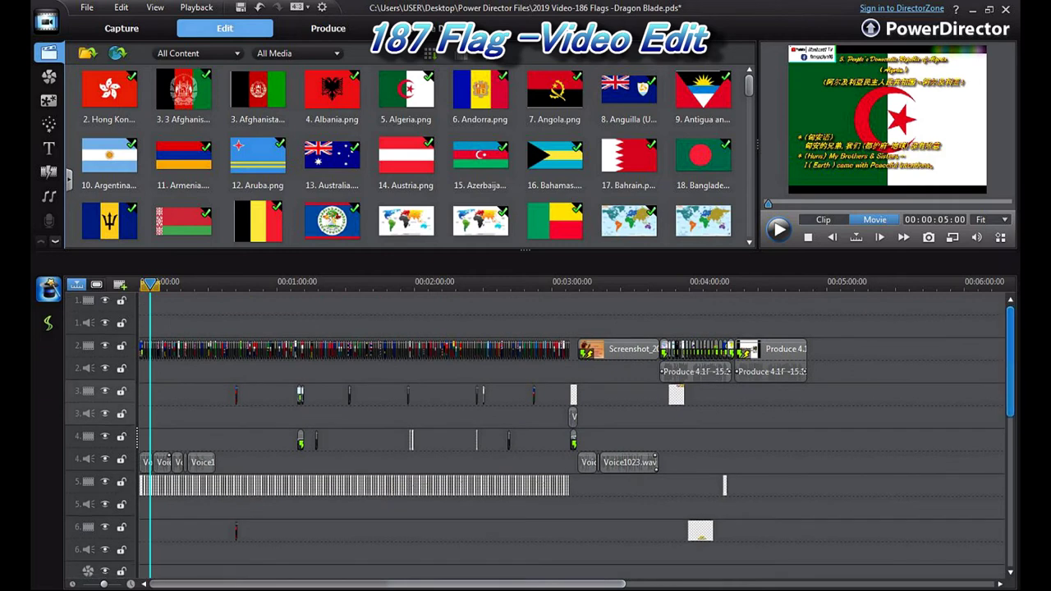
{"action": "scroll", "coordinate": [575, 435], "scroll_direction": "down", "scroll_amount": 5}
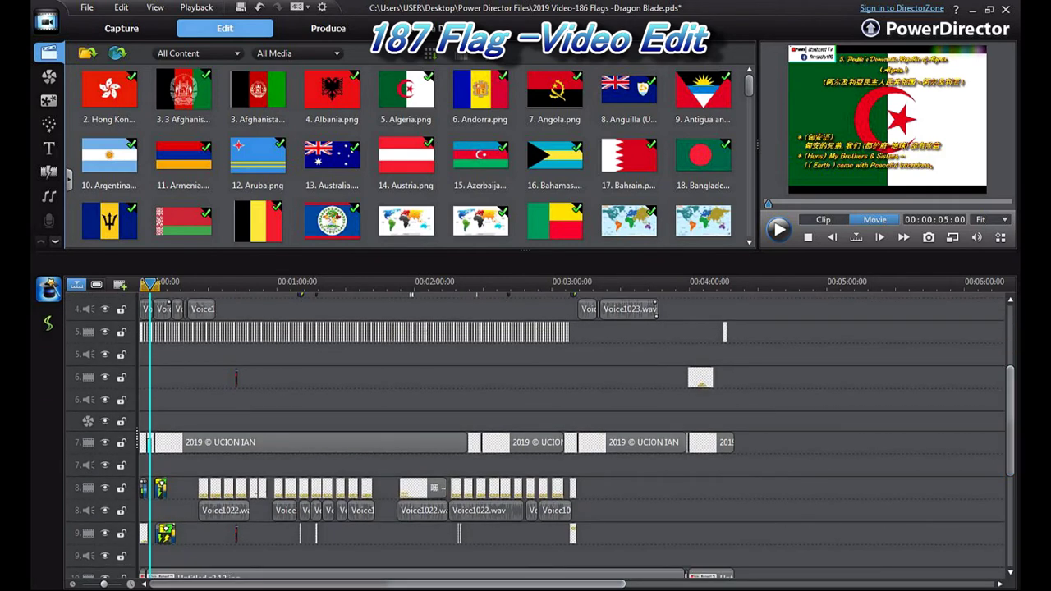
{"action": "scroll", "coordinate": [575, 435], "scroll_direction": "down", "scroll_amount": 2}
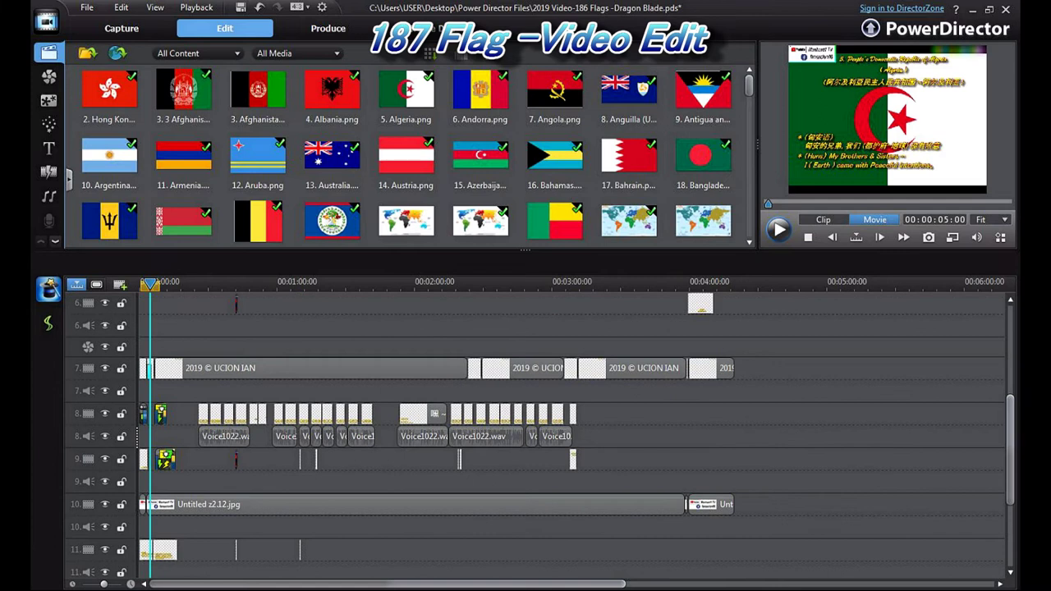
{"action": "double_click", "coordinate": [158, 550]}
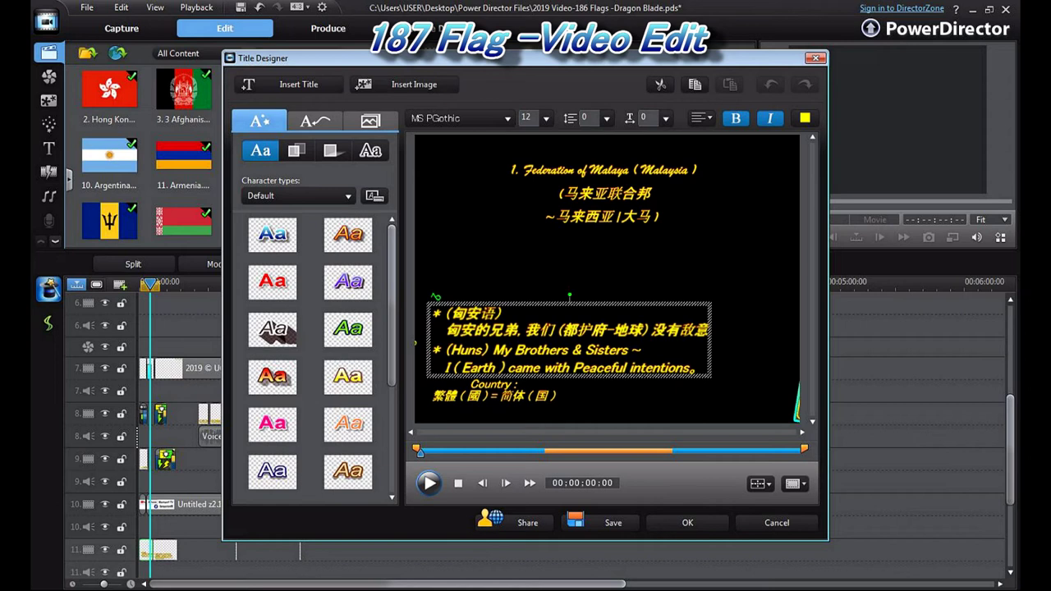
{"action": "left_click", "coordinate": [776, 522]}
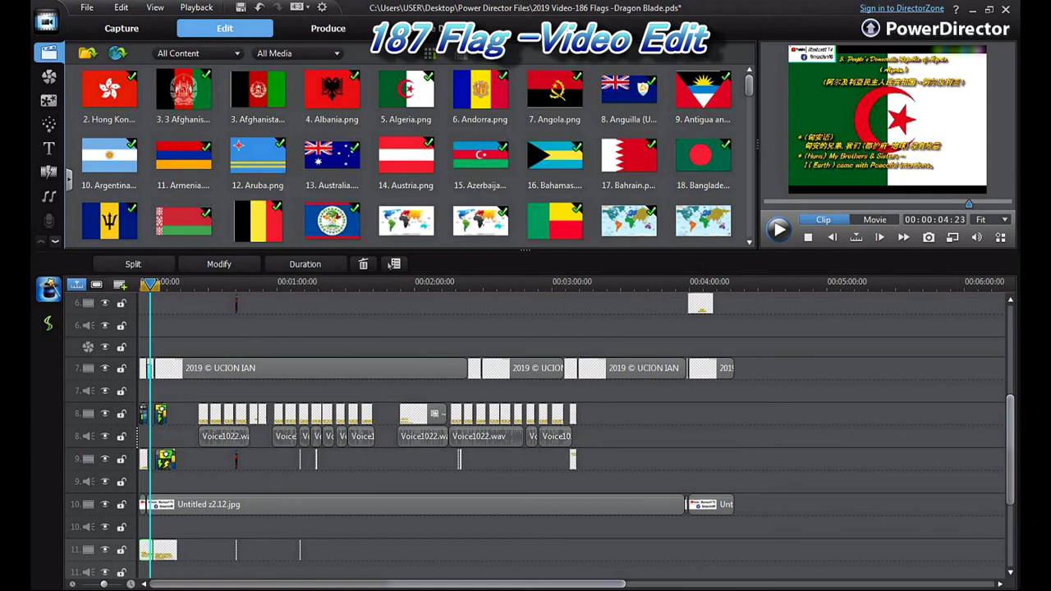
{"action": "left_click", "coordinate": [393, 264]}
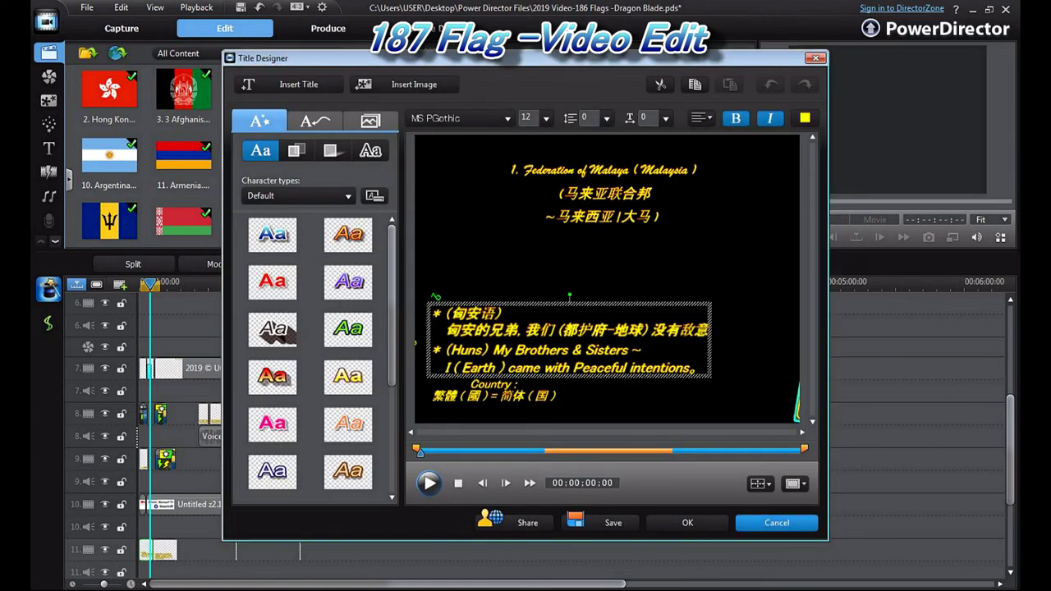
{"action": "left_click", "coordinate": [776, 522]}
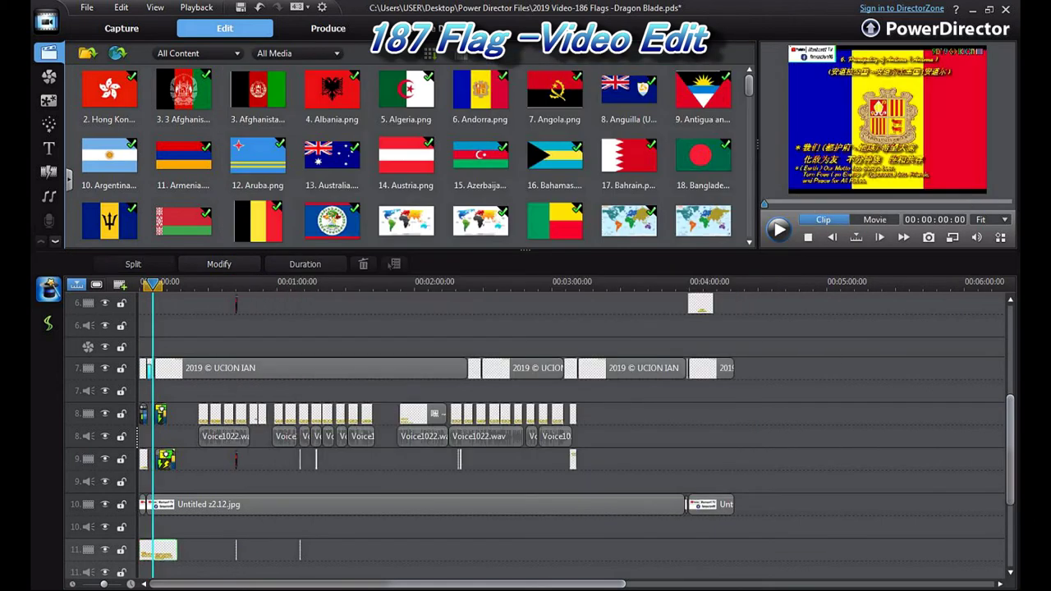
Review the second title on track 11, over the Andorra flag, in the Title Designer and cancel without changes.
{"action": "key", "text": "F2"}
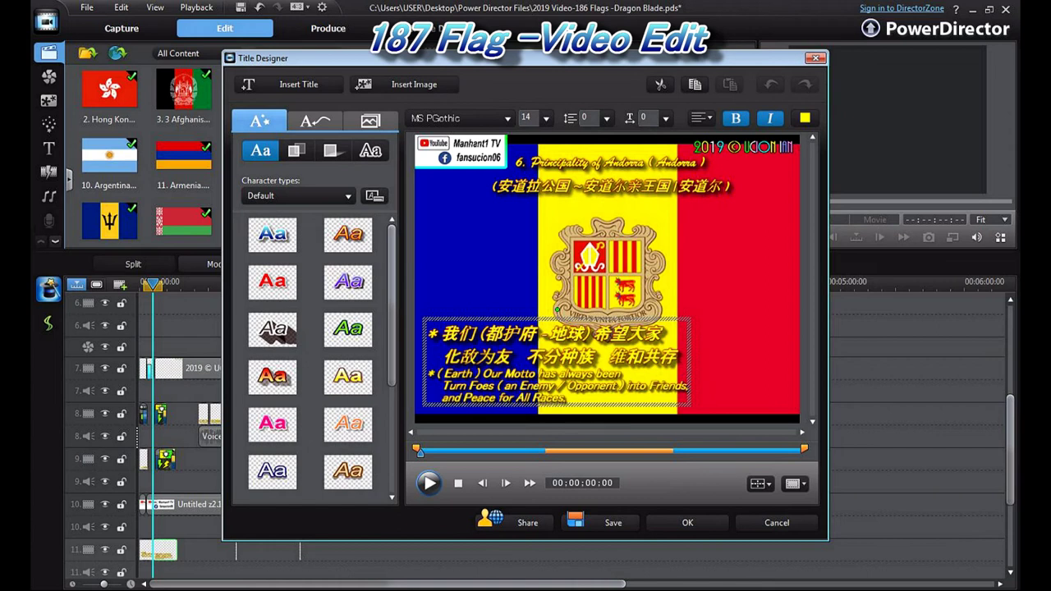
{"action": "left_click", "coordinate": [777, 522]}
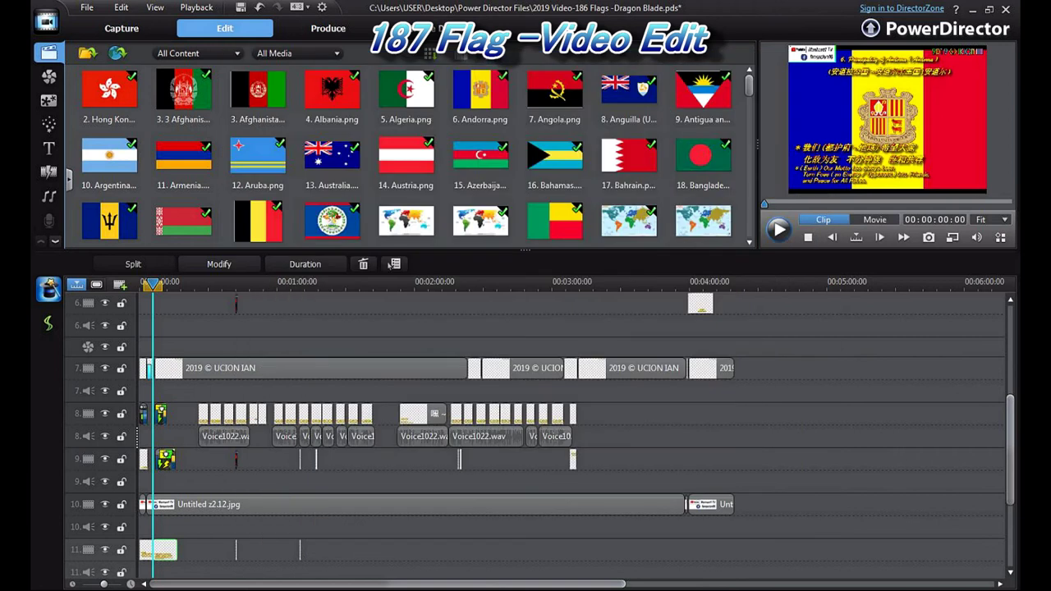
Recheck the first title on track 11 without changes and return to the uppermost tracks with the playhead at the project start.
{"action": "left_click", "coordinate": [219, 264]}
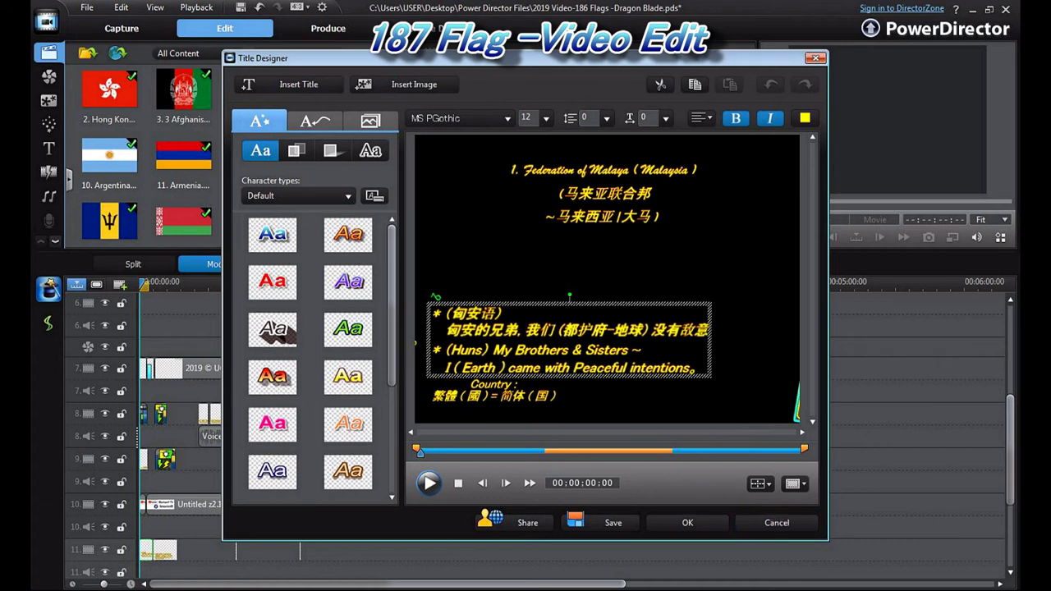
{"action": "left_click", "coordinate": [815, 58]}
{"action": "left_click", "coordinate": [99, 424]}
{"action": "left_click_drag", "start_coordinate": [1010, 449], "coordinate": [1010, 360]}
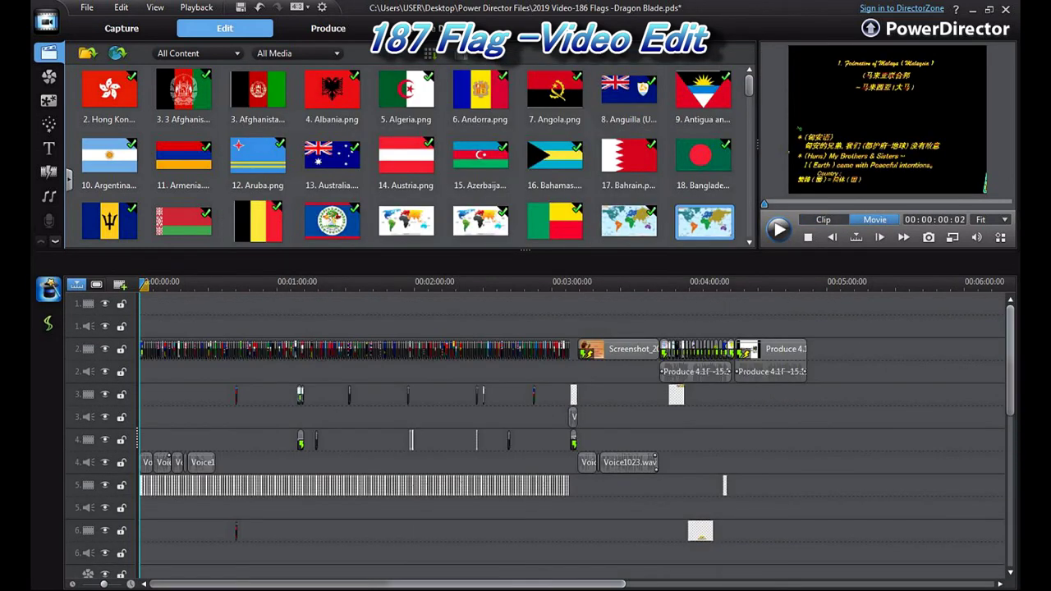
{"action": "key", "text": "Home"}
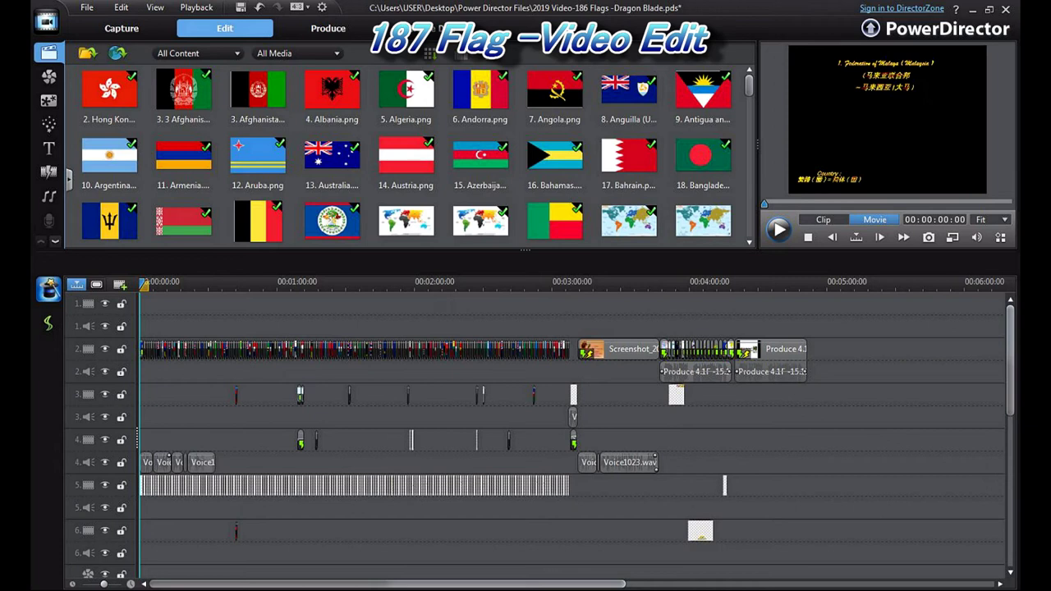
Play the movie from the project start and look through the lower timeline tracks down to track 13.
{"action": "key", "text": "space"}
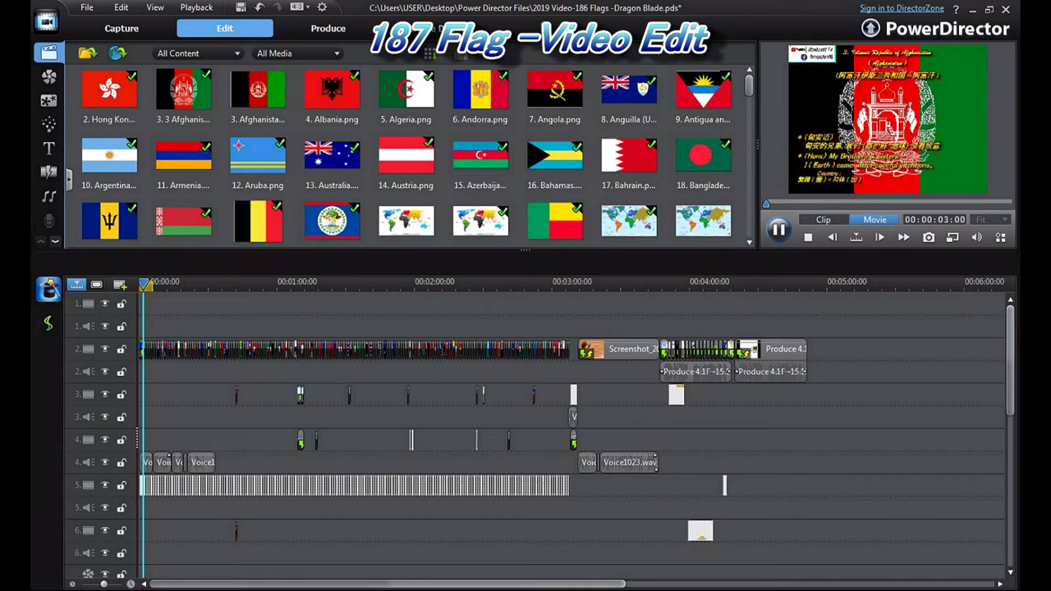
{"action": "mouse_move", "coordinate": [1010, 361]}
{"action": "left_mouse_down"}
{"action": "mouse_move", "coordinate": [1010, 386]}
{"action": "mouse_move", "coordinate": [1010, 375]}
{"action": "left_mouse_up"}
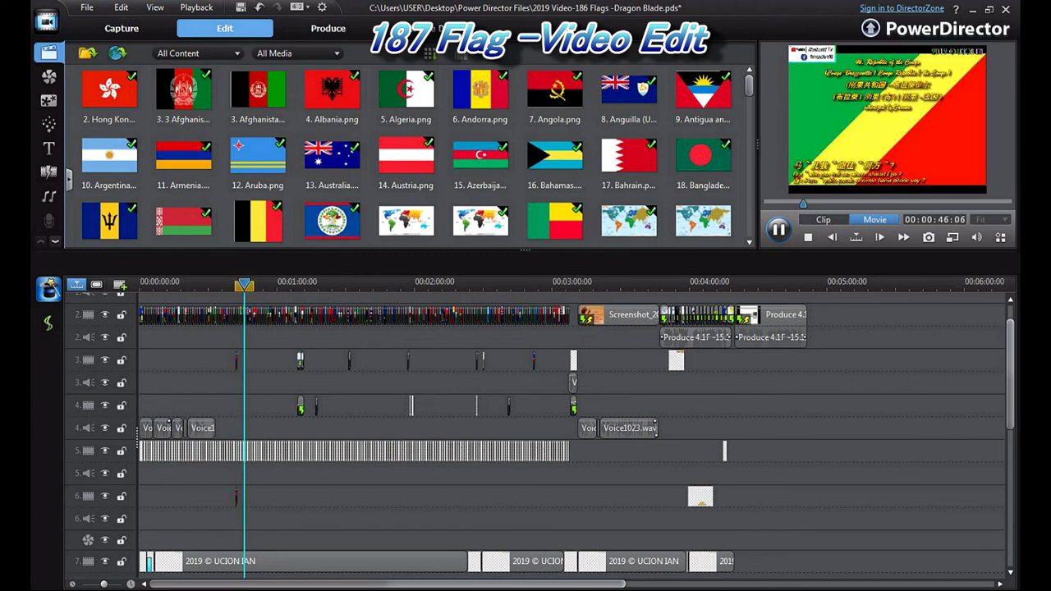
{"action": "scroll", "coordinate": [534, 427], "scroll_direction": "down", "scroll_amount": 3}
{"action": "scroll", "coordinate": [534, 427], "scroll_direction": "down", "scroll_amount": 4}
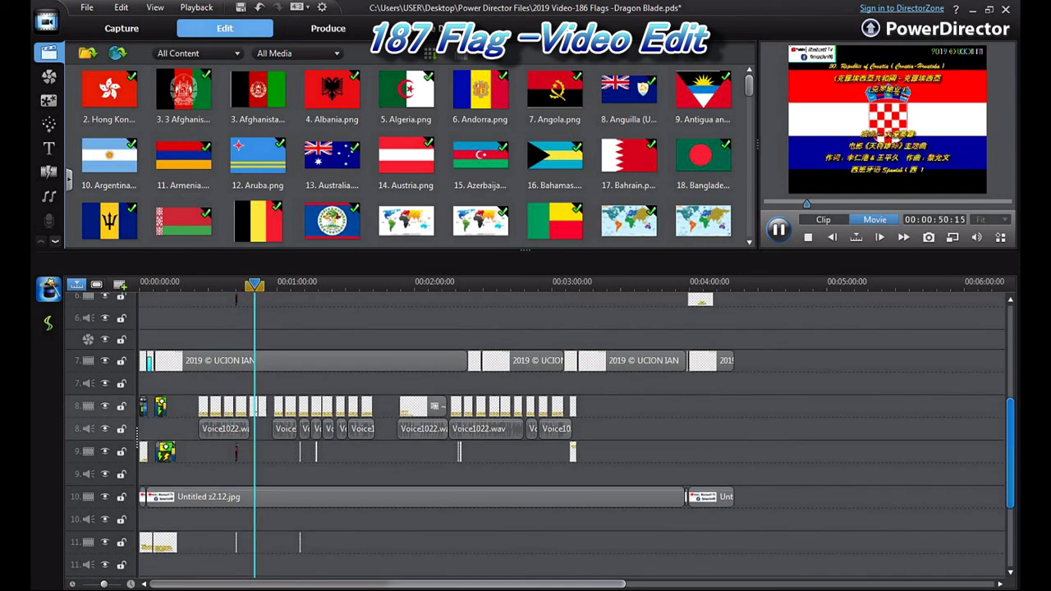
{"action": "scroll", "coordinate": [534, 427], "scroll_direction": "down", "scroll_amount": 3}
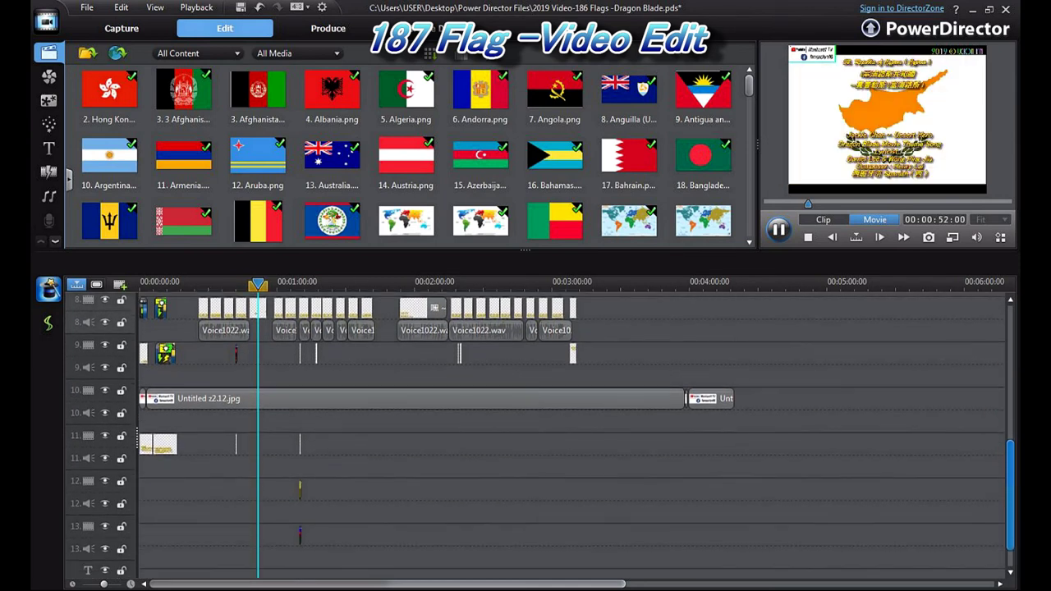
{"action": "scroll", "coordinate": [534, 427], "scroll_direction": "down", "scroll_amount": 1}
Look back over the timeline from track 13 up to track 1 while the movie plays.
{"action": "scroll", "coordinate": [534, 427], "scroll_direction": "up", "scroll_amount": 2}
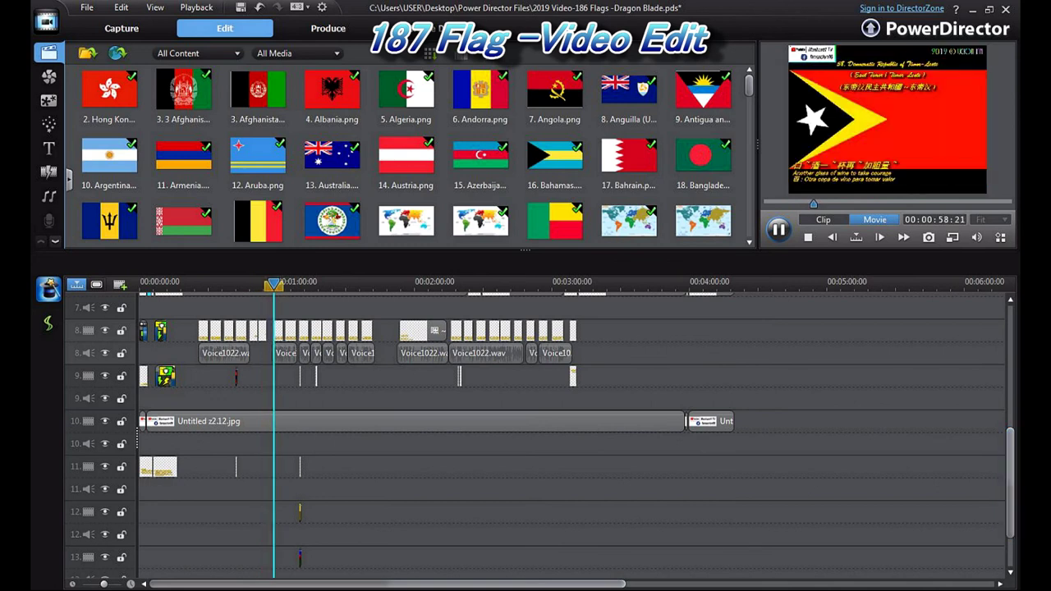
{"action": "scroll", "coordinate": [575, 435], "scroll_direction": "up", "scroll_amount": 3}
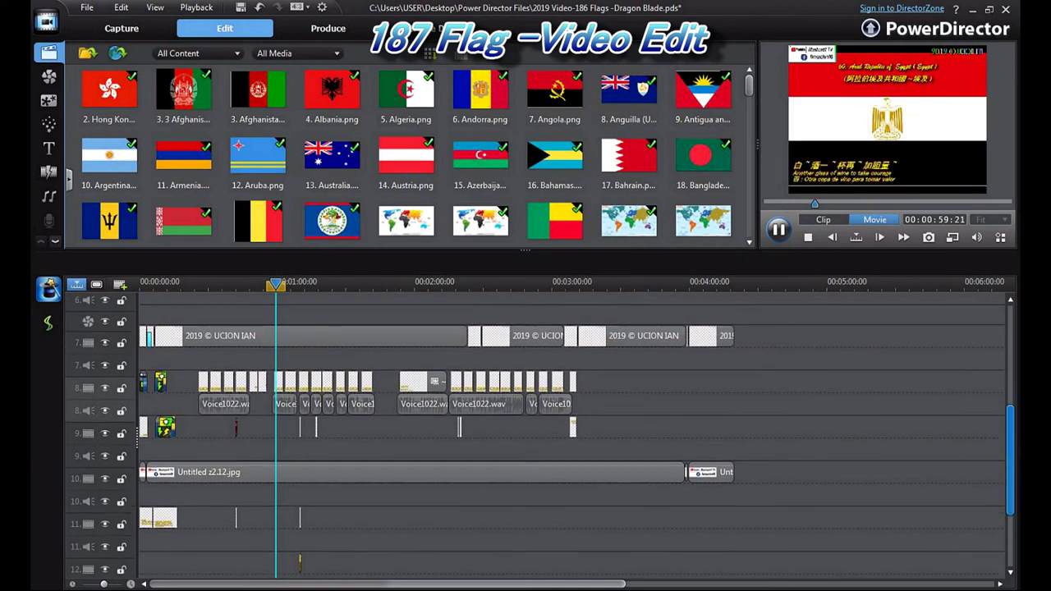
{"action": "scroll", "coordinate": [575, 435], "scroll_direction": "up", "scroll_amount": 1}
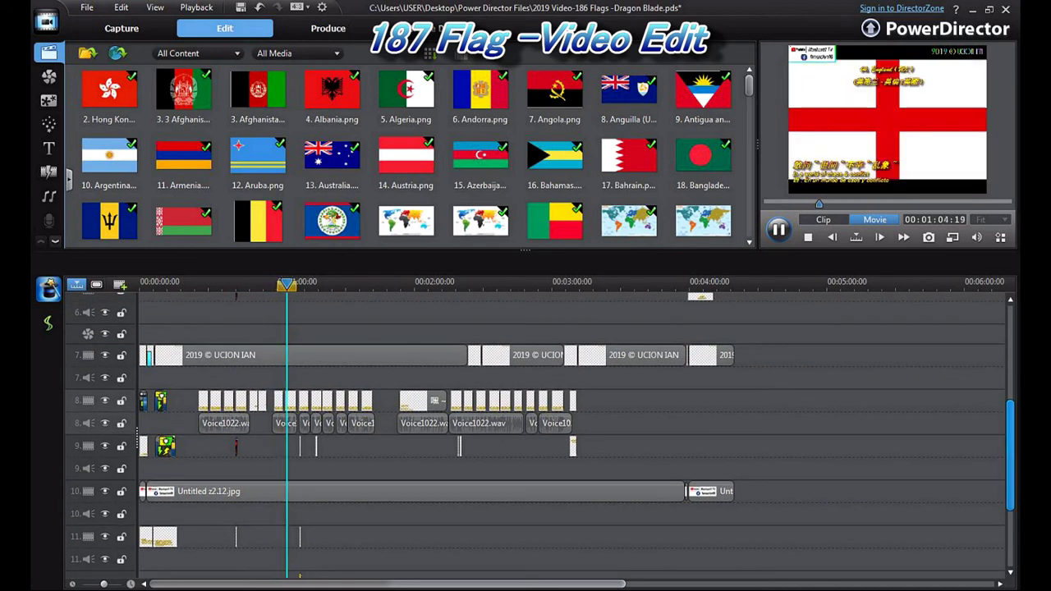
{"action": "scroll", "coordinate": [575, 435], "scroll_direction": "up", "scroll_amount": 5}
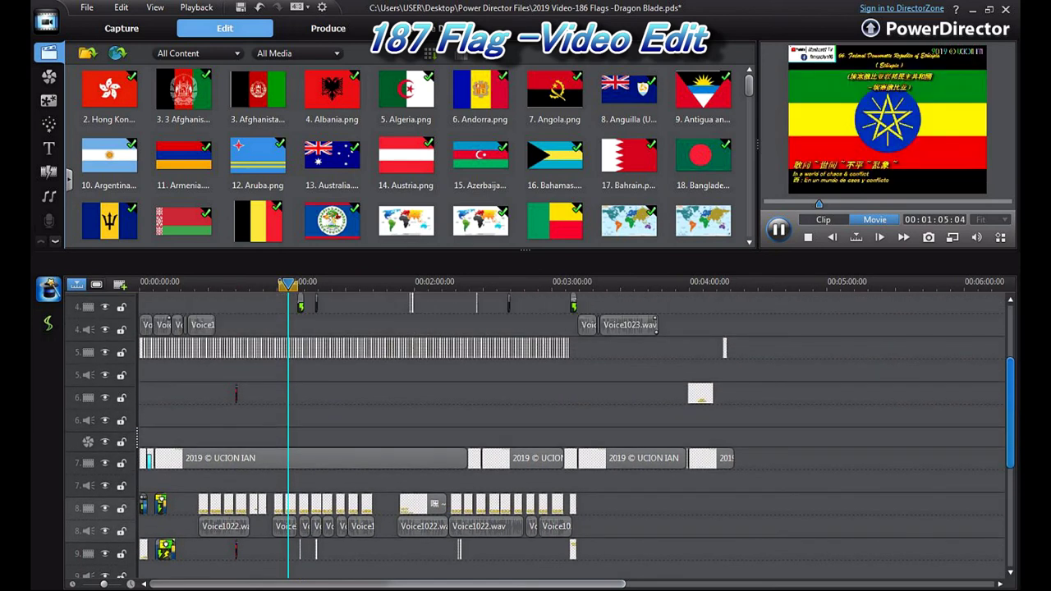
{"action": "scroll", "coordinate": [575, 435], "scroll_direction": "up", "scroll_amount": 2}
{"action": "left_click_drag", "start_coordinate": [1010, 396], "coordinate": [1010, 393]}
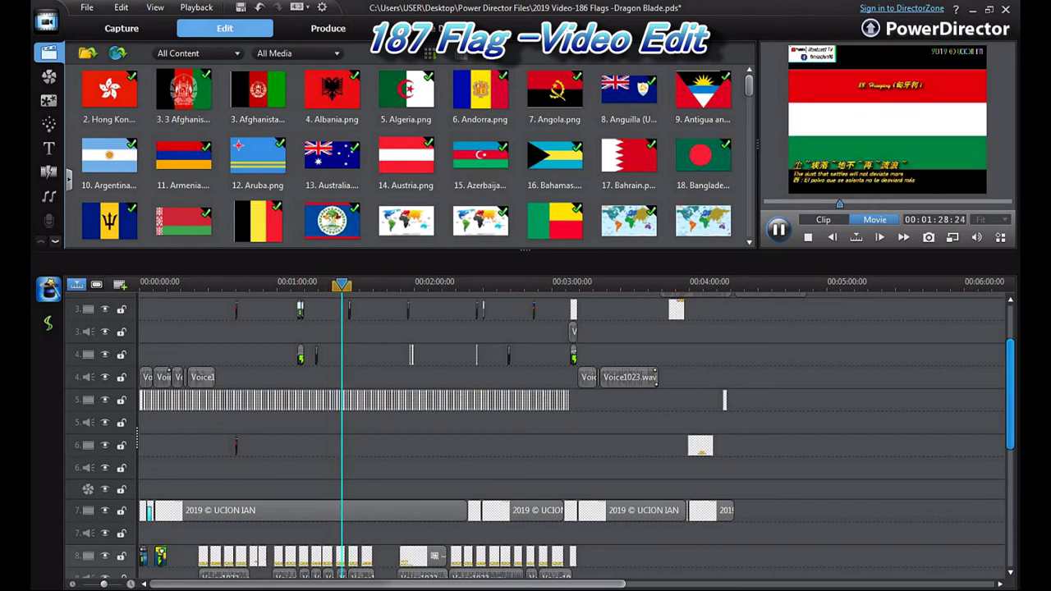
{"action": "scroll", "coordinate": [571, 435], "scroll_direction": "up", "scroll_amount": 1}
{"action": "scroll", "coordinate": [575, 427], "scroll_direction": "up", "scroll_amount": 2}
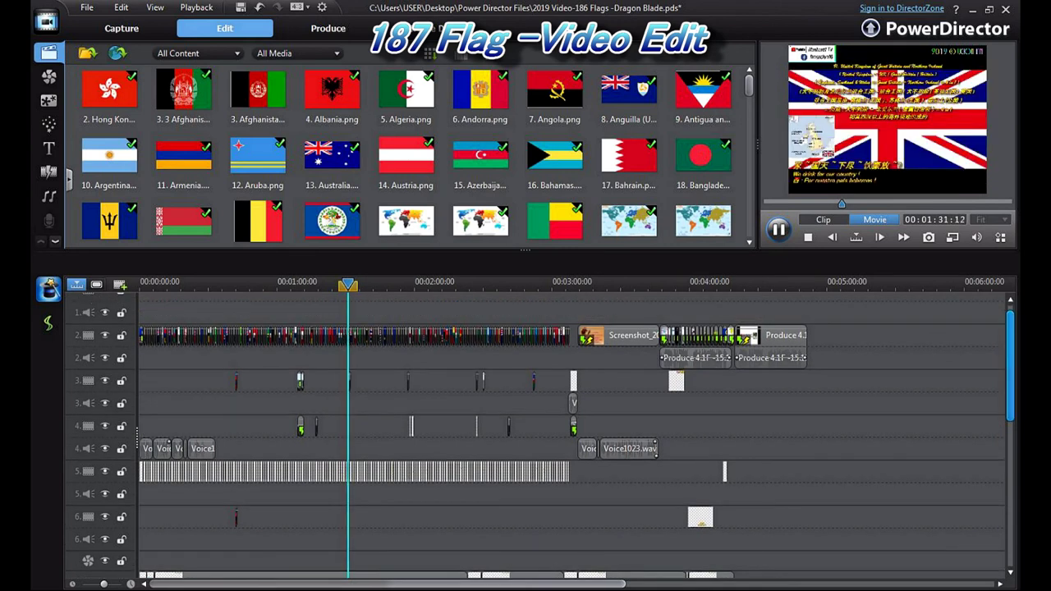
Watch the movie through the remaining flags and closing photos, pause at 00:04:11:15 and resume playback to the end.
{"action": "scroll", "coordinate": [574, 427], "scroll_direction": "down", "scroll_amount": 1}
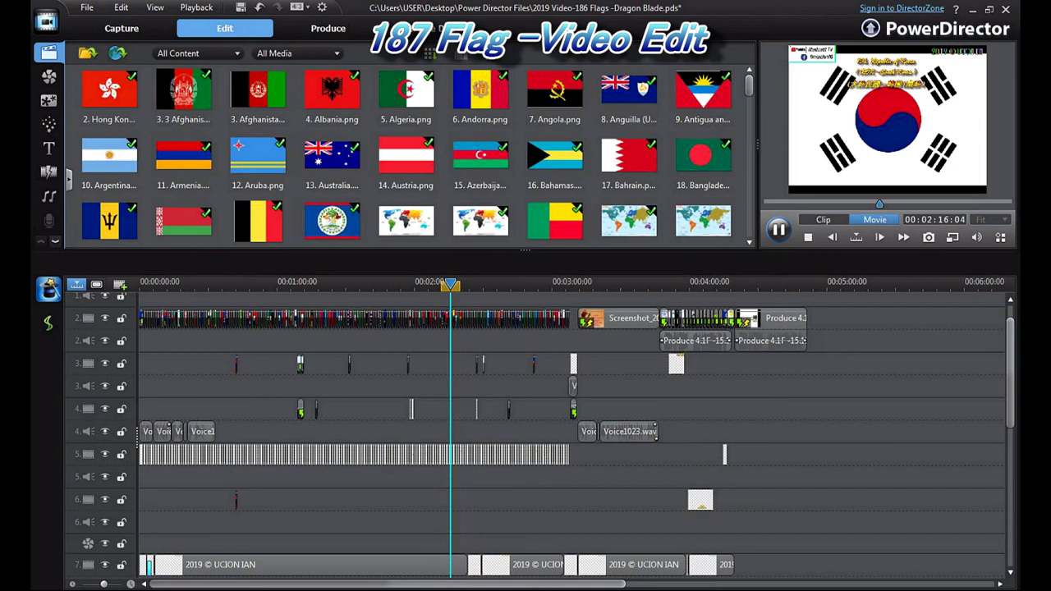
{"action": "scroll", "coordinate": [406, 156], "scroll_direction": "down", "scroll_amount": 1}
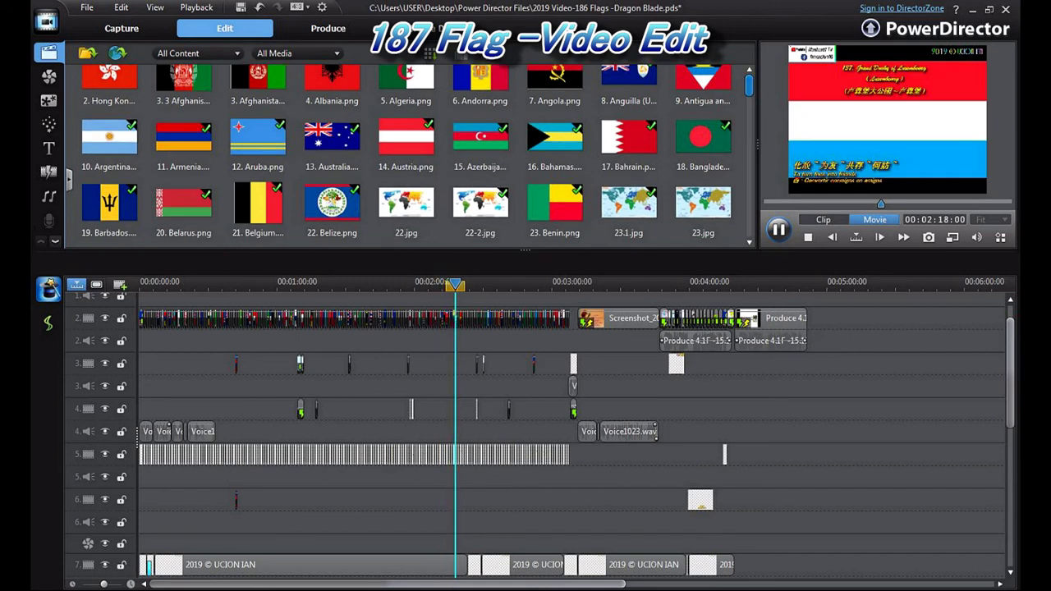
{"action": "scroll", "coordinate": [407, 156], "scroll_direction": "up", "scroll_amount": 1}
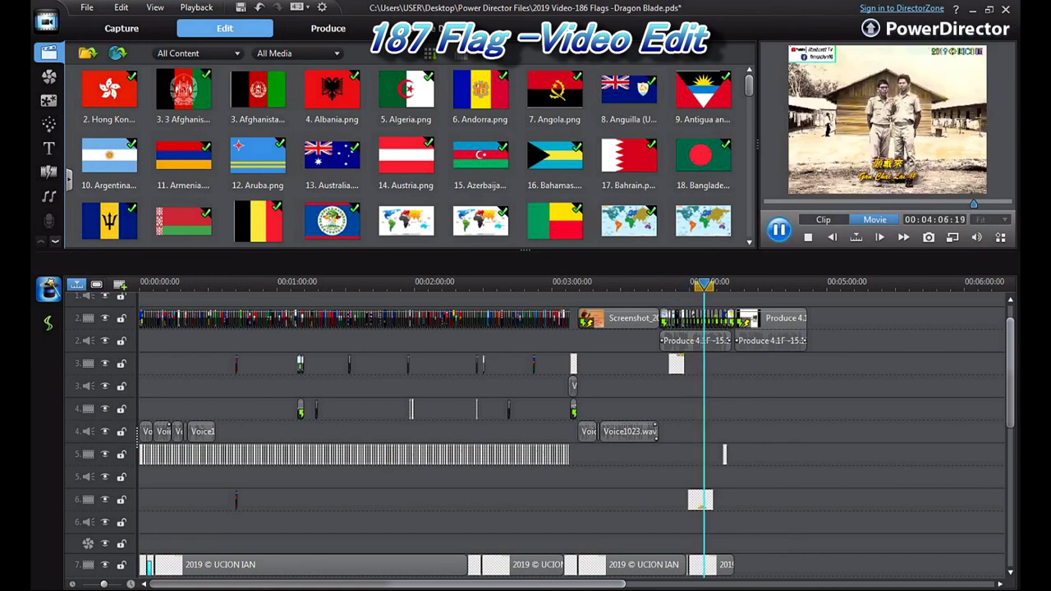
{"action": "key", "text": "space"}
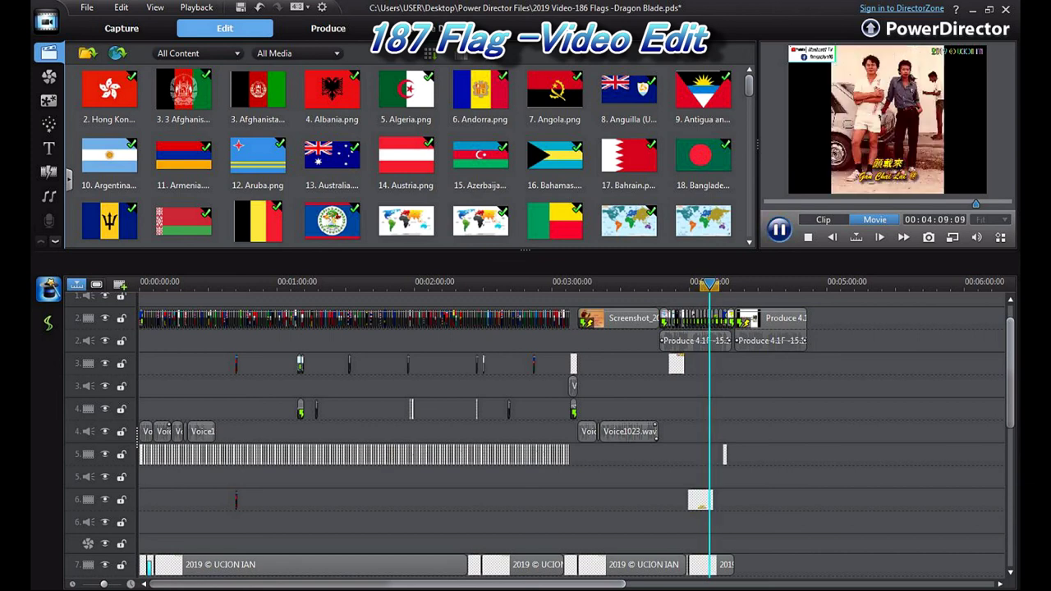
{"action": "key", "text": "space"}
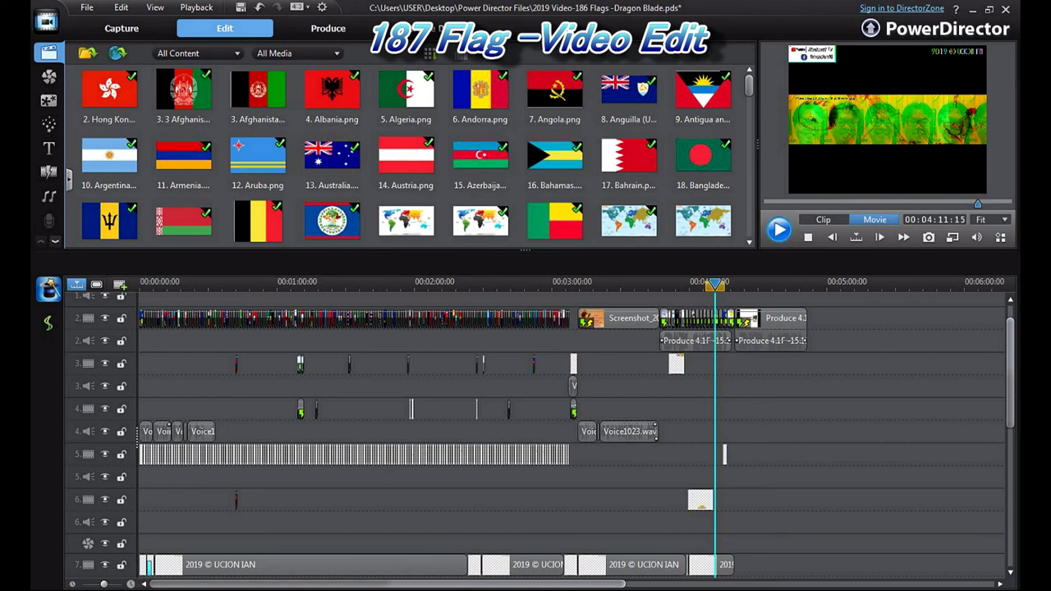
{"action": "key", "text": "space"}
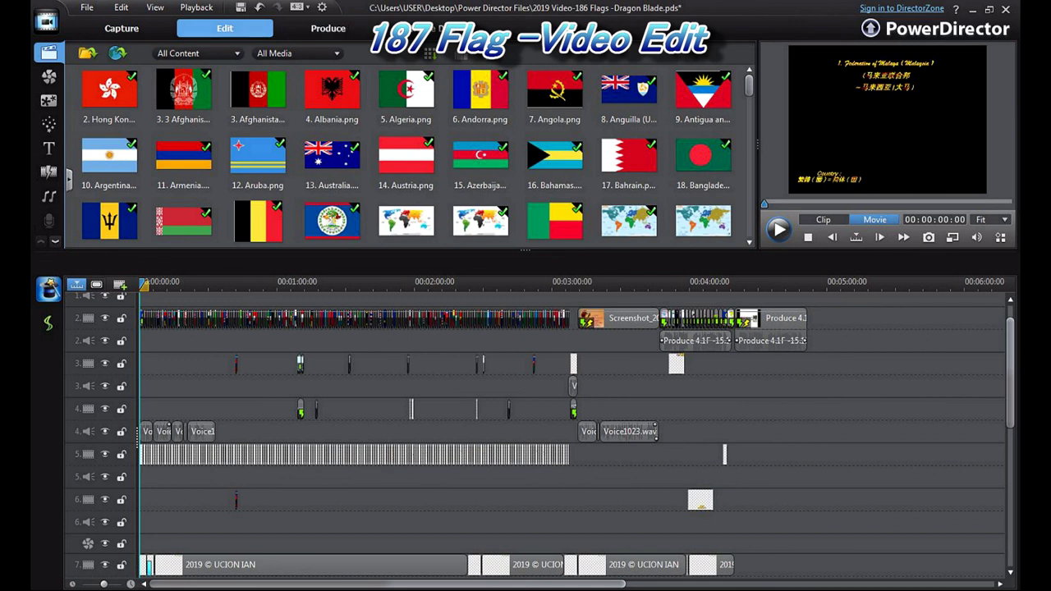
Select MPEG-4 as the production file format and return to the editing workspace without producing the movie.
{"action": "left_click", "coordinate": [328, 28]}
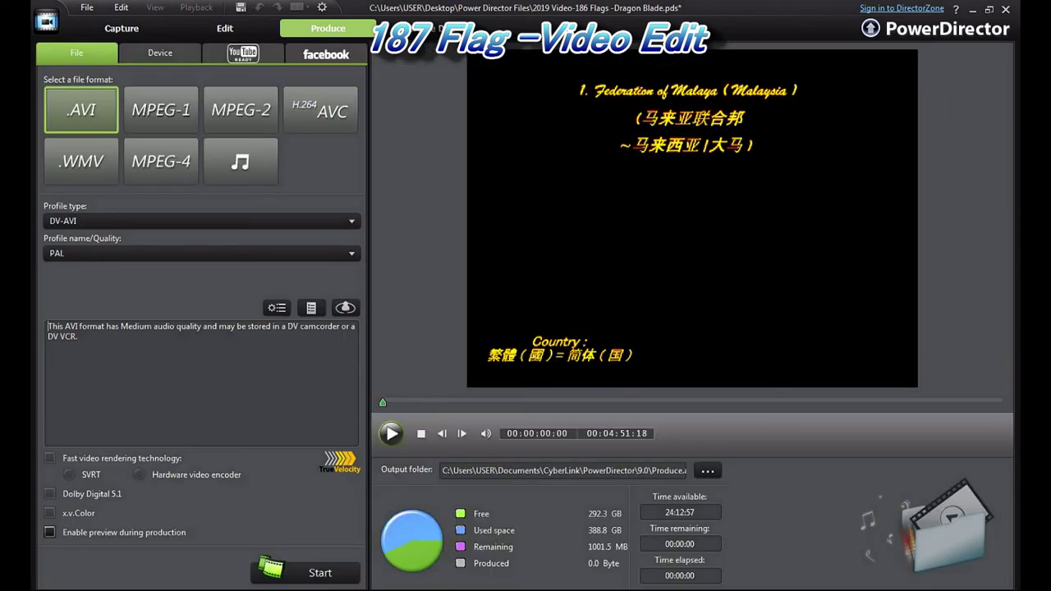
{"action": "left_click", "coordinate": [161, 161]}
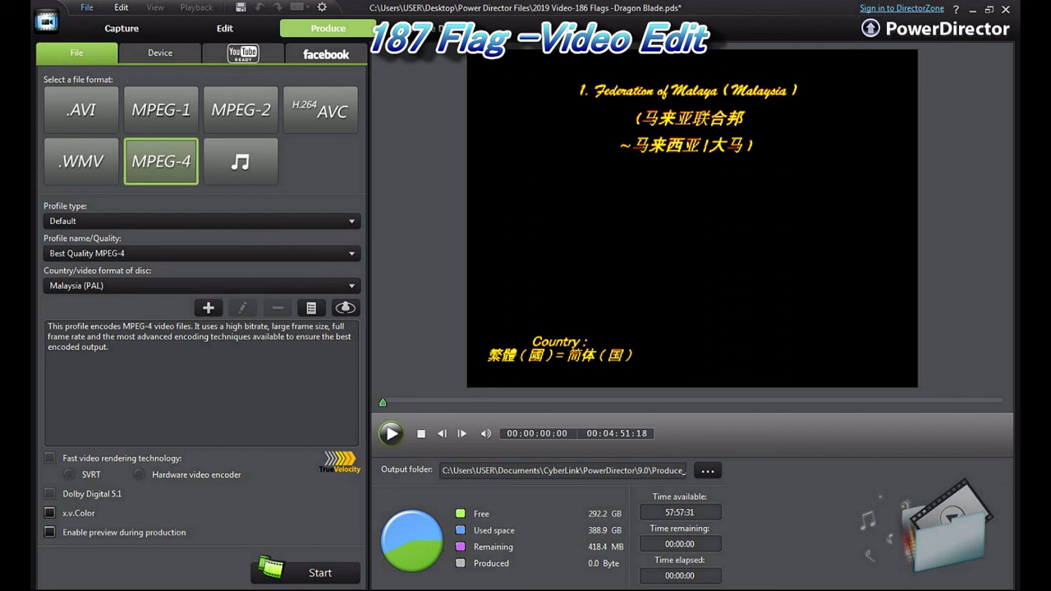
{"action": "left_click", "coordinate": [224, 28]}
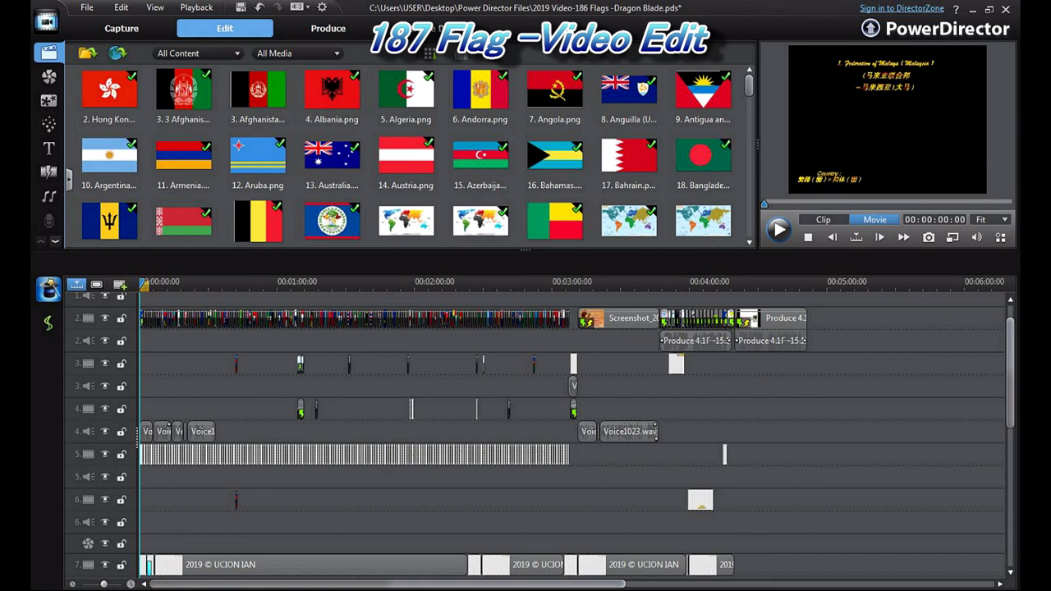
Place the playhead at 00:00:04:05 within the last "Produce 4.1F" clip on track 2 and open the clip's audio in WaveEditor.
{"action": "left_click", "coordinate": [770, 318]}
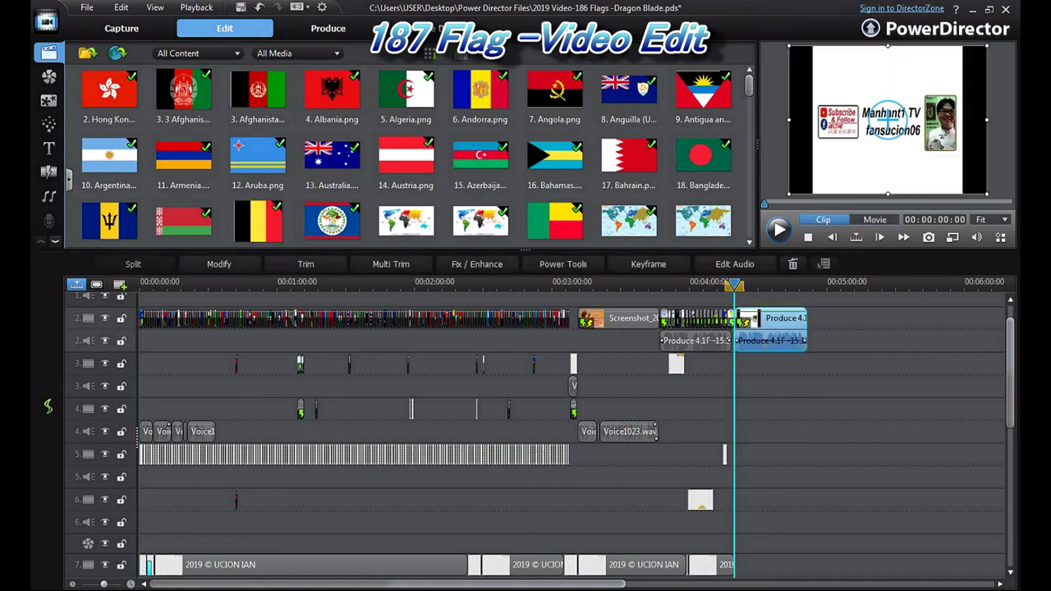
{"action": "left_click", "coordinate": [744, 283]}
{"action": "left_click", "coordinate": [770, 319]}
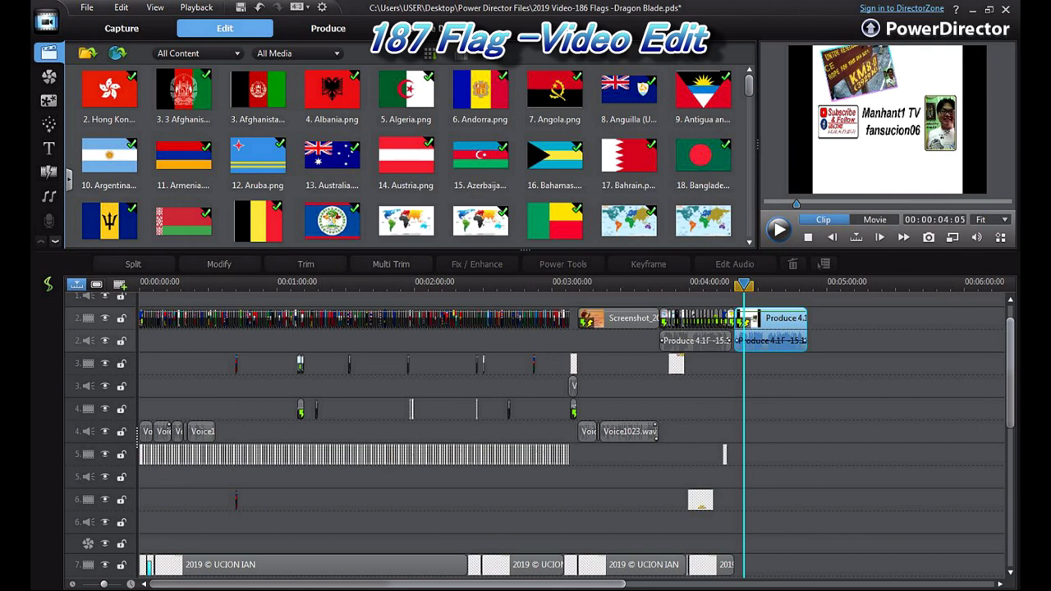
{"action": "left_click", "coordinate": [734, 263]}
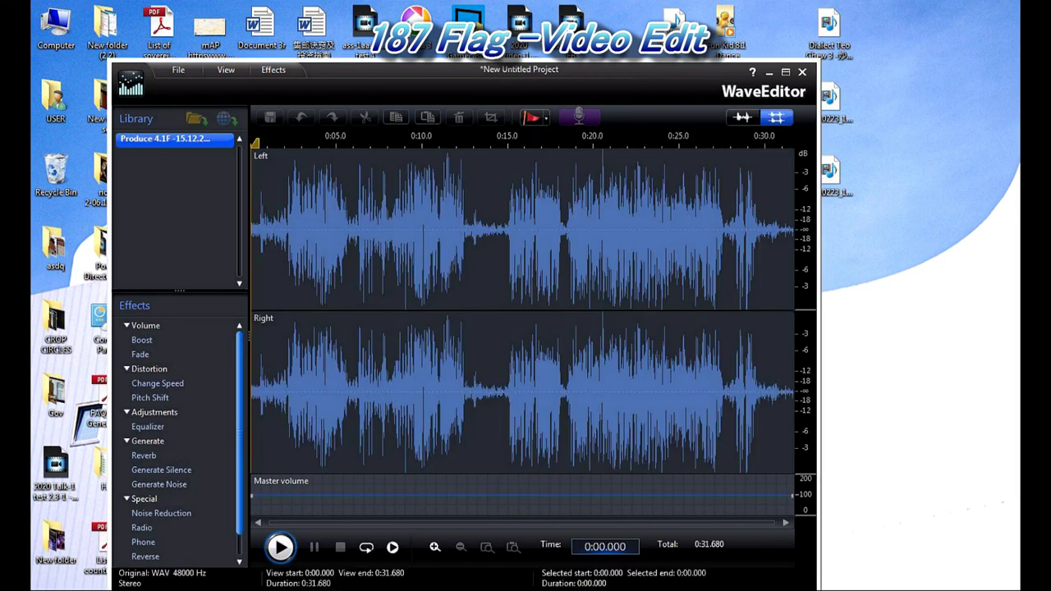
Preview the Pitch Shift effect on the clip's audio at 0 and at 4, and close the effect without applying it.
{"action": "left_click", "coordinate": [151, 398]}
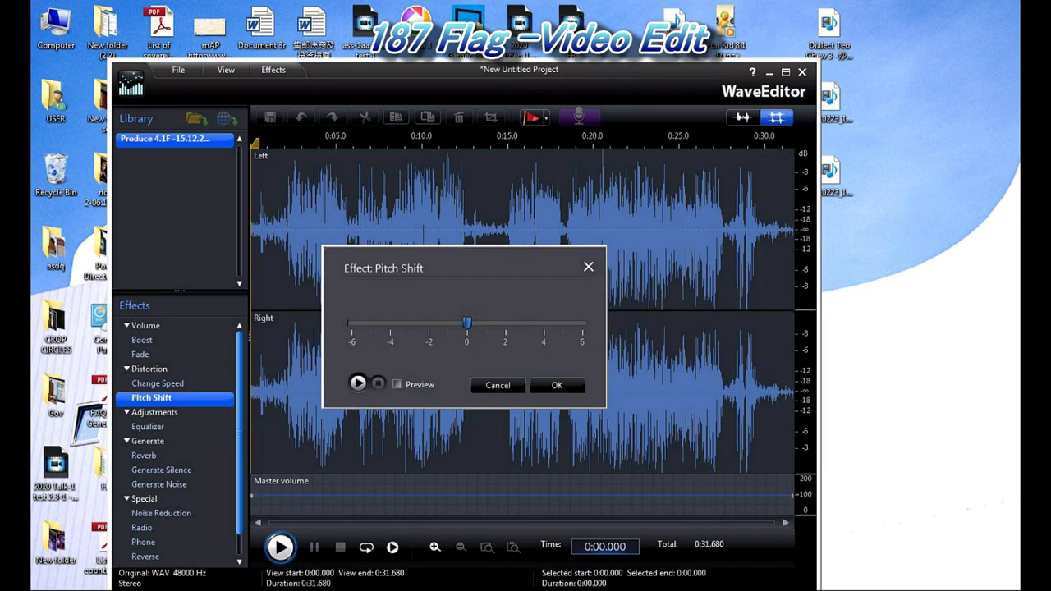
{"action": "mouse_move", "coordinate": [466, 322]}
{"action": "left_mouse_down"}
{"action": "mouse_move", "coordinate": [505, 322]}
{"action": "mouse_move", "coordinate": [466, 322]}
{"action": "left_mouse_up"}
{"action": "left_click", "coordinate": [397, 384]}
{"action": "left_click", "coordinate": [358, 383]}
{"action": "left_click", "coordinate": [378, 383]}
{"action": "left_click_drag", "start_coordinate": [466, 323], "coordinate": [543, 323]}
{"action": "left_click", "coordinate": [358, 382]}
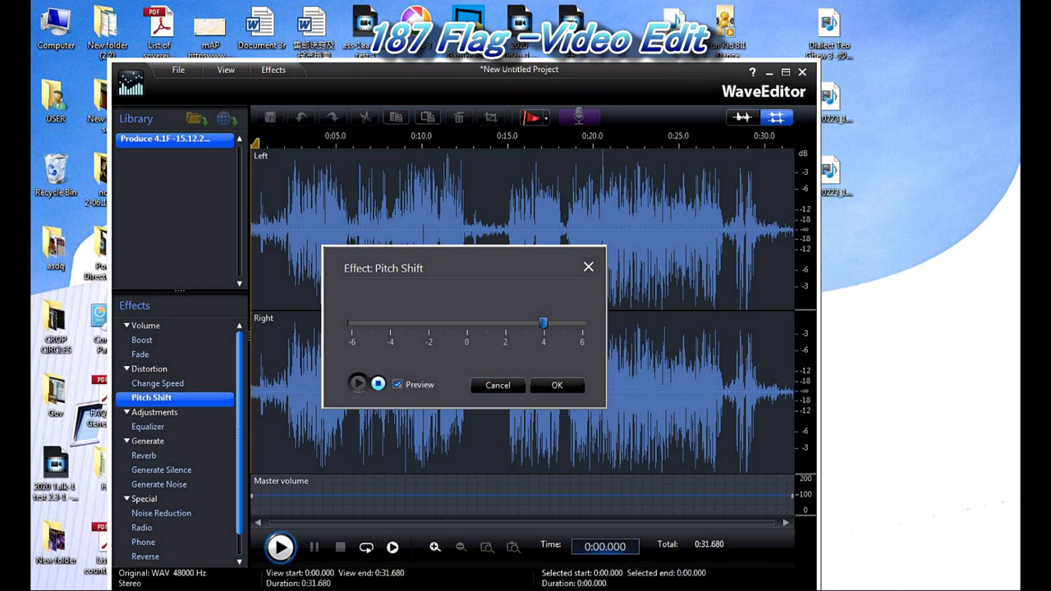
{"action": "left_click", "coordinate": [378, 384]}
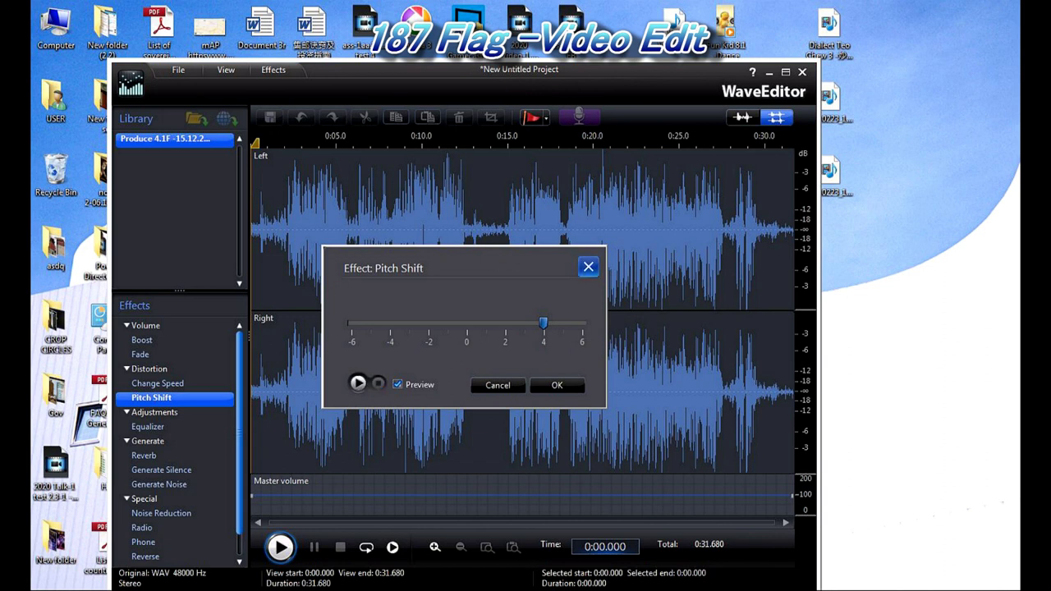
{"action": "left_click", "coordinate": [588, 267]}
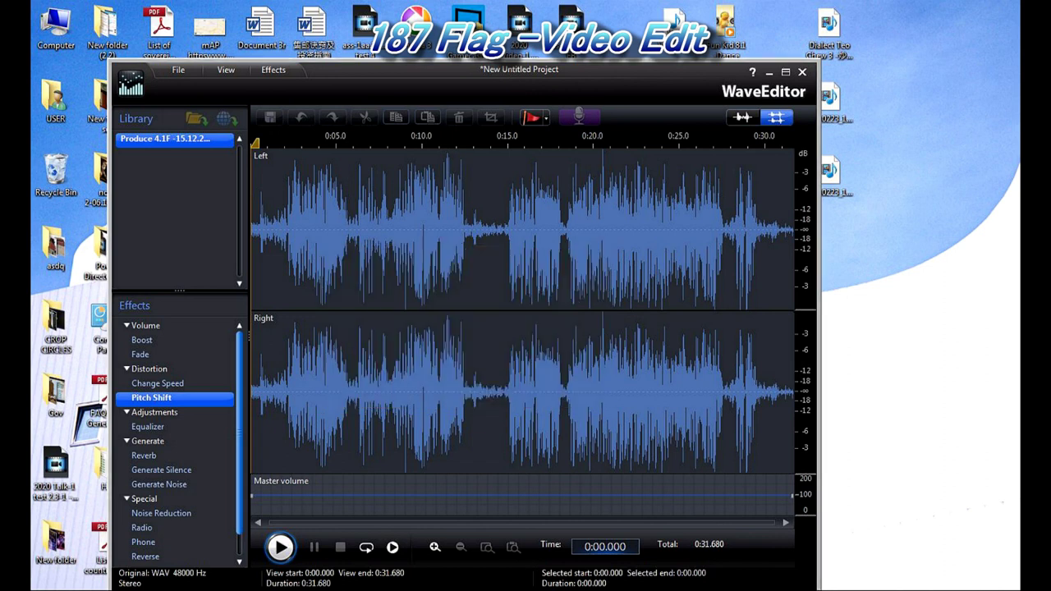
Close WaveEditor without saving the audio track and return to the uppermost timeline tracks in PowerDirector.
{"action": "left_click", "coordinate": [802, 71]}
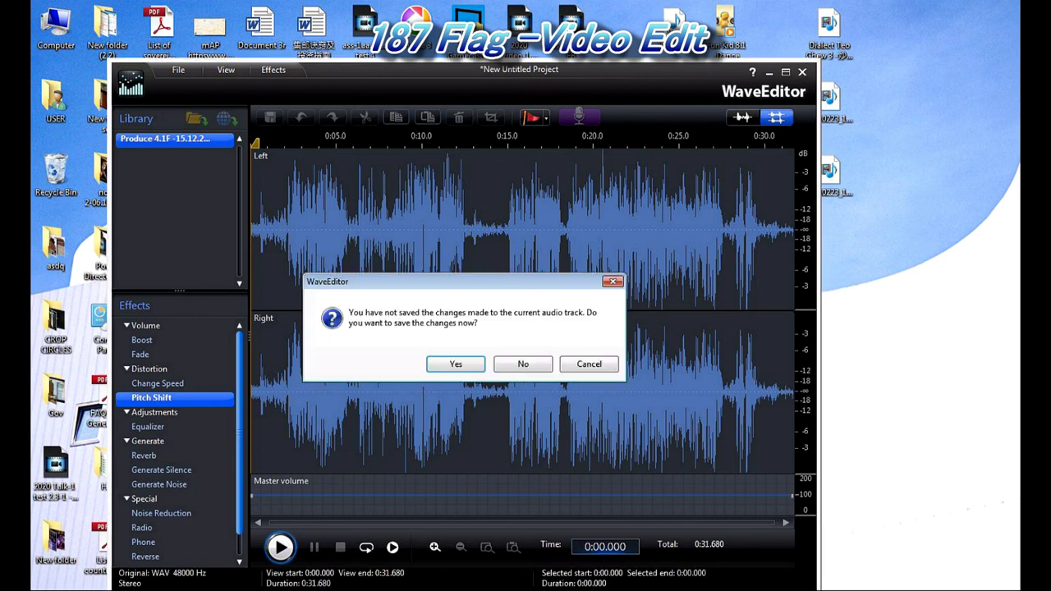
{"action": "left_click", "coordinate": [523, 364]}
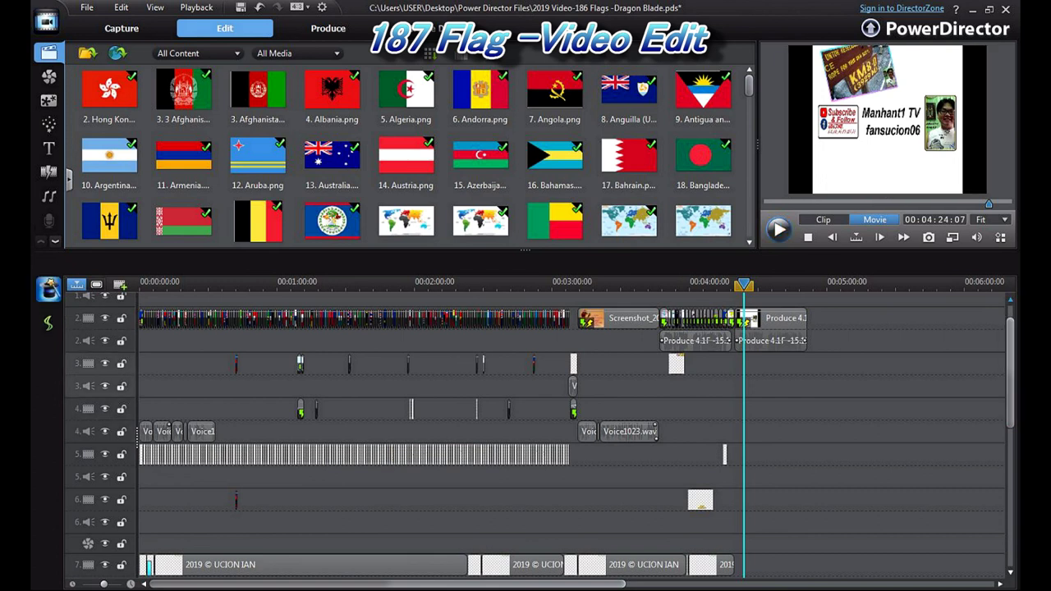
{"action": "left_click_drag", "start_coordinate": [1010, 371], "coordinate": [1009, 359]}
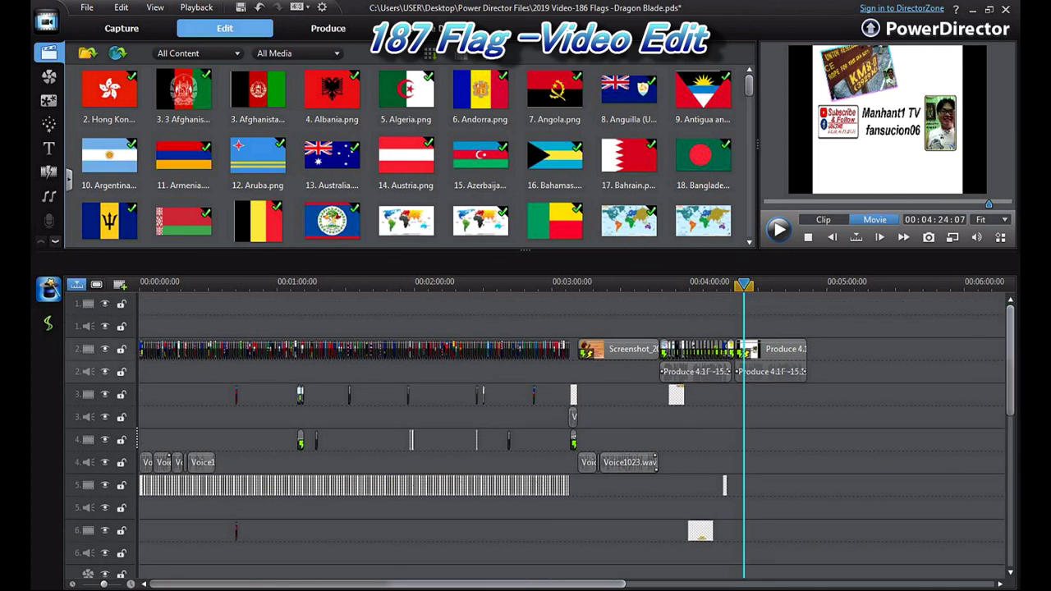